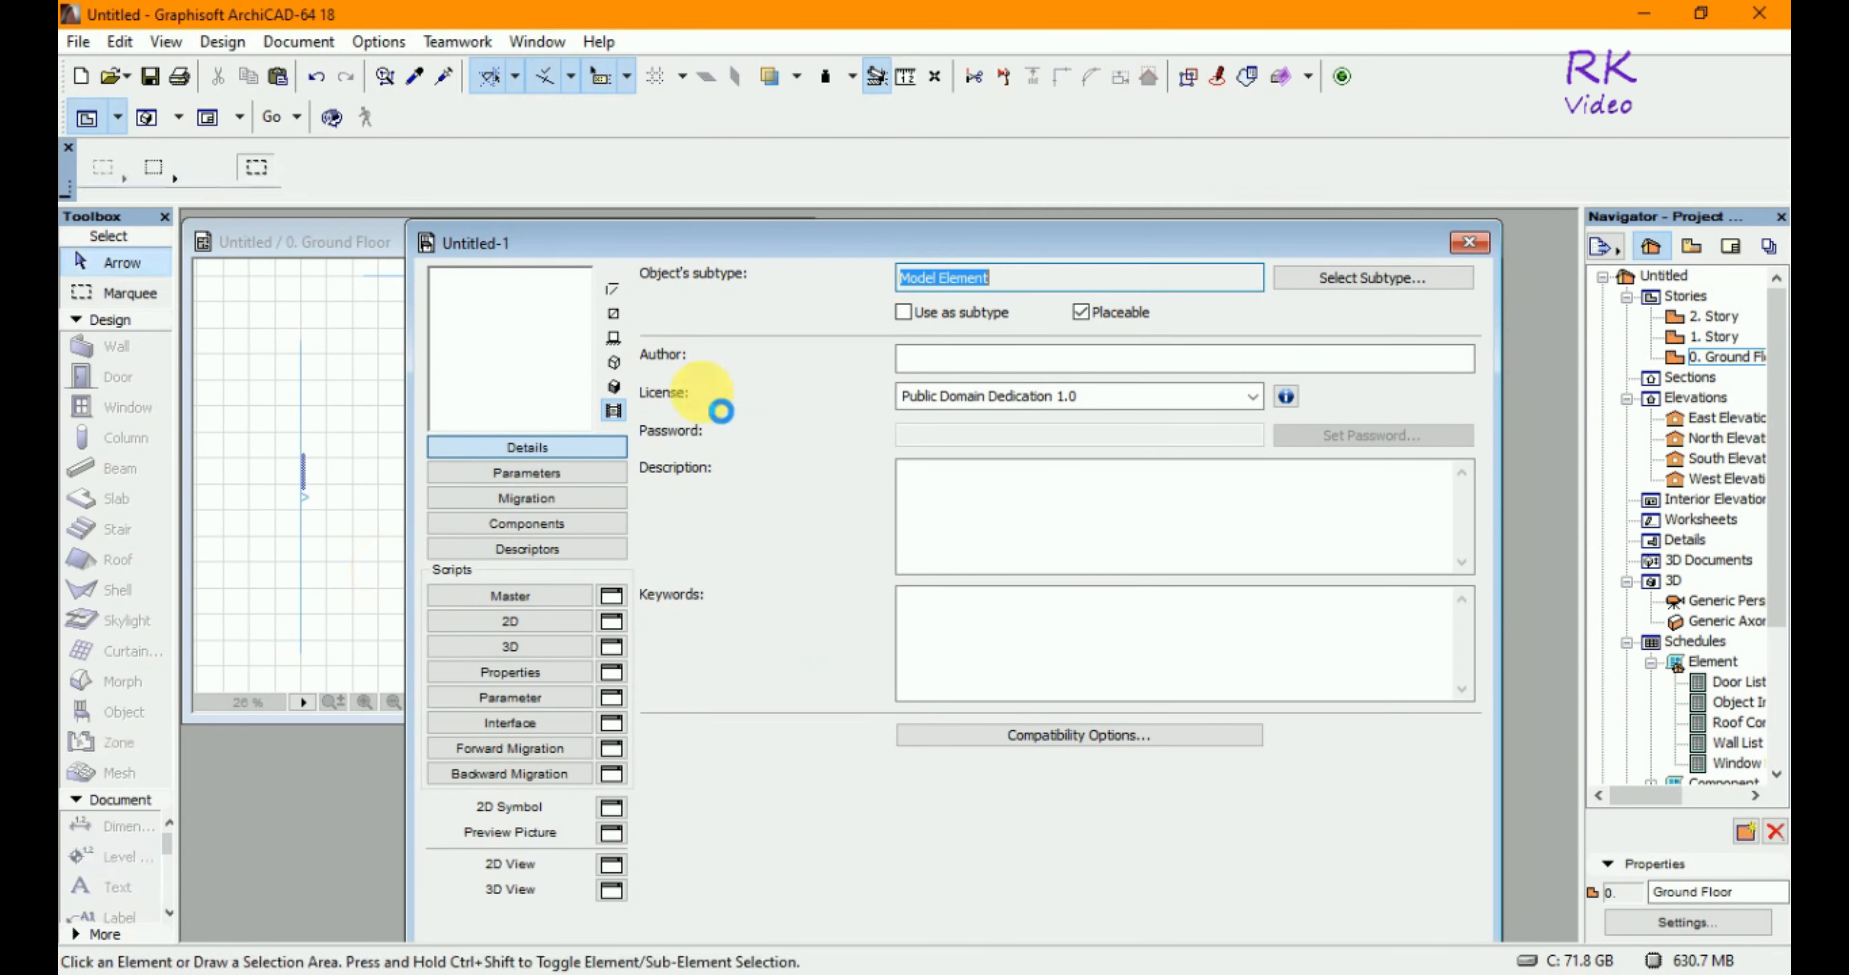
# - Move the new object's editor window beside the ground floor plan and open its 2D script
pyautogui.click(678, 255)
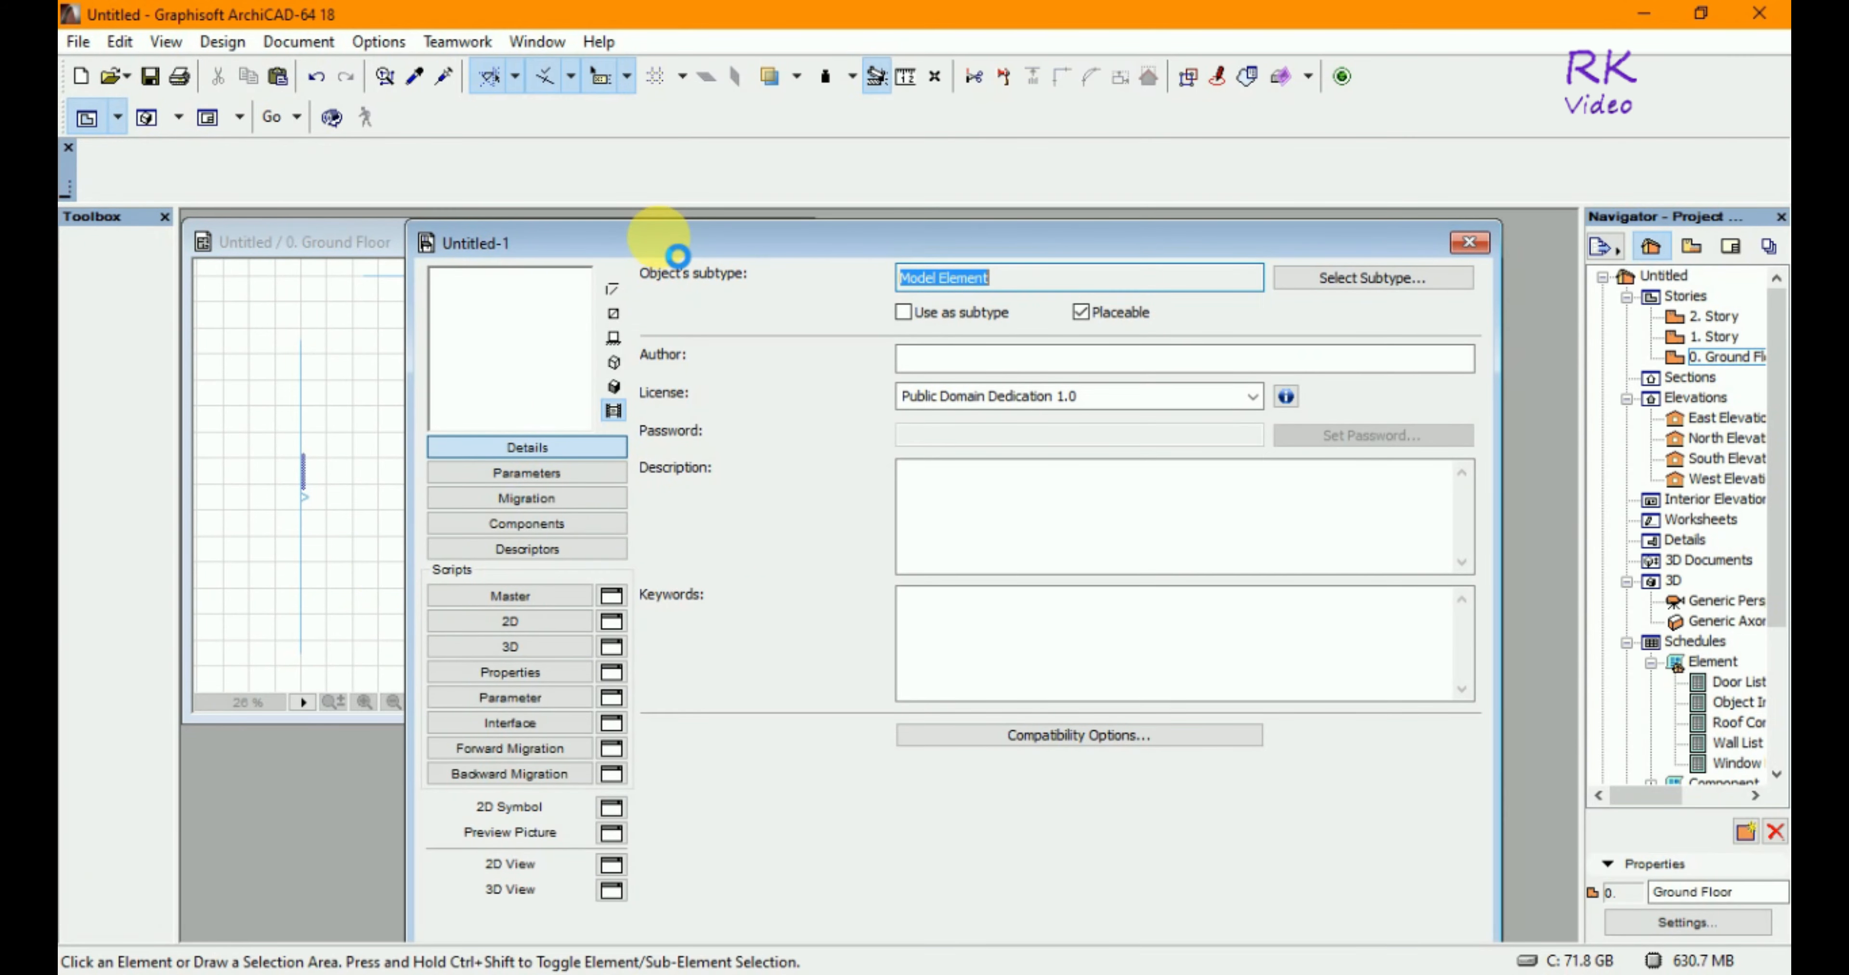
pyautogui.moveTo(590, 240); pyautogui.dragTo(1015, 238)
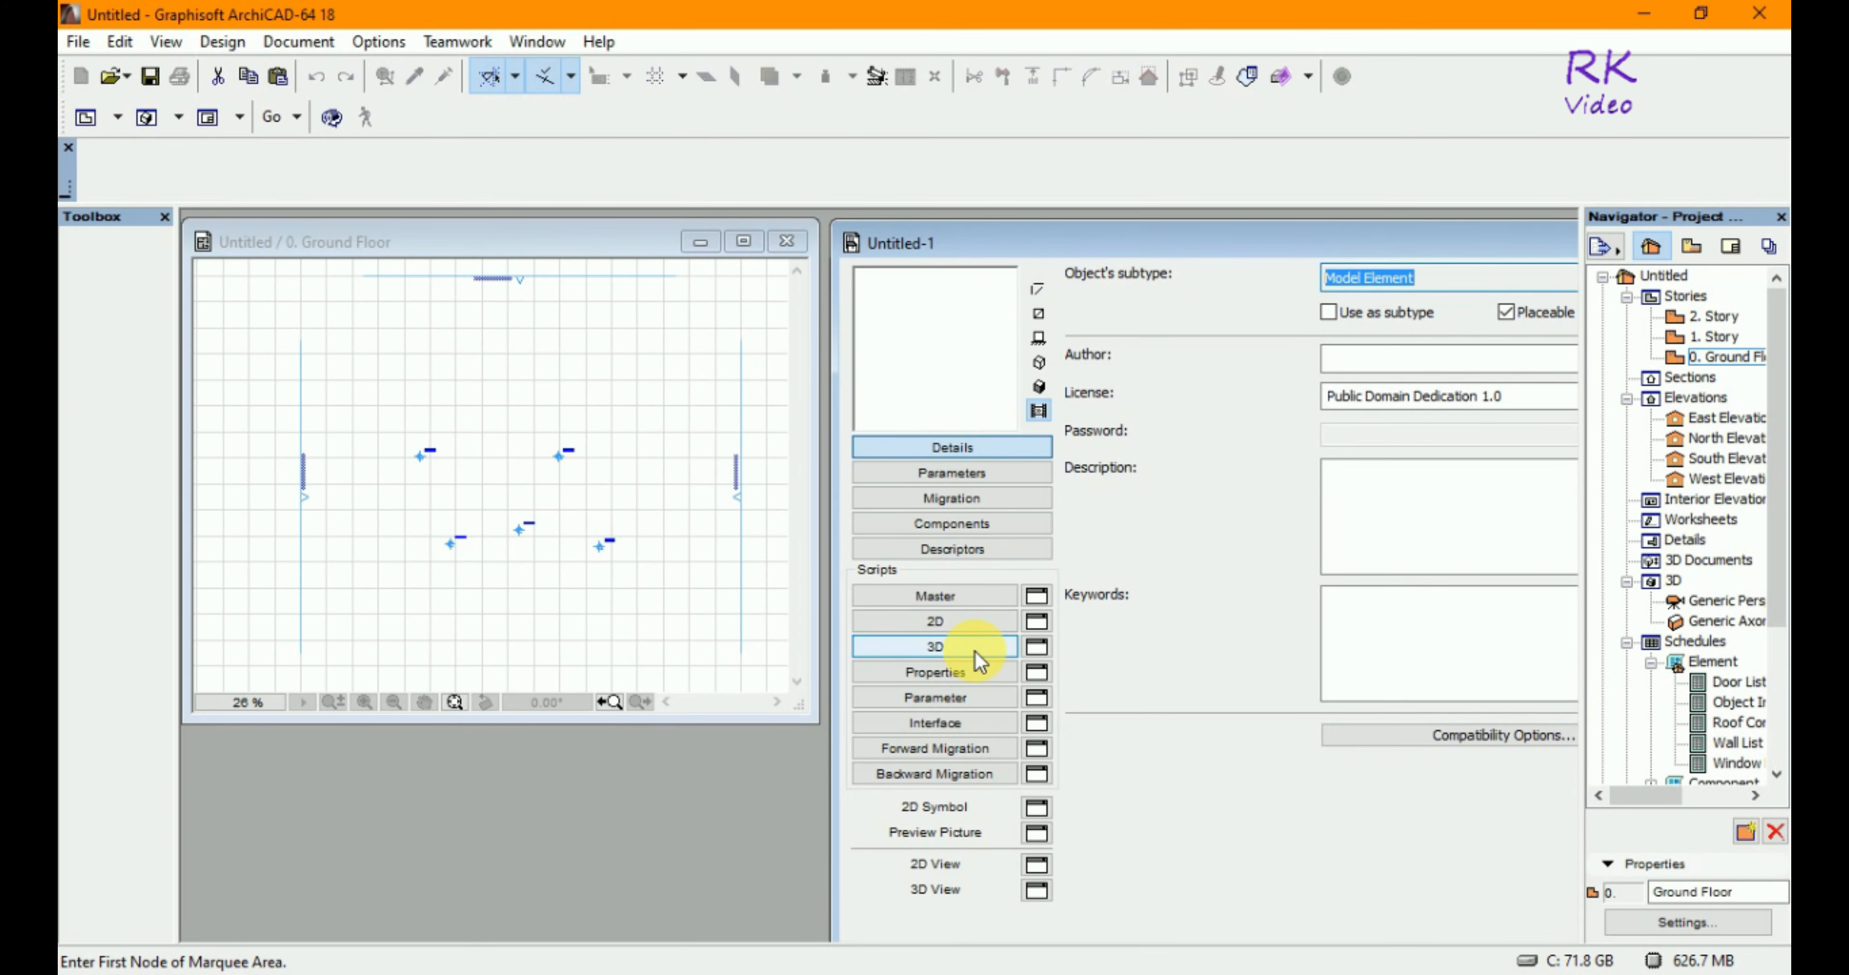
pyautogui.click(982, 626)
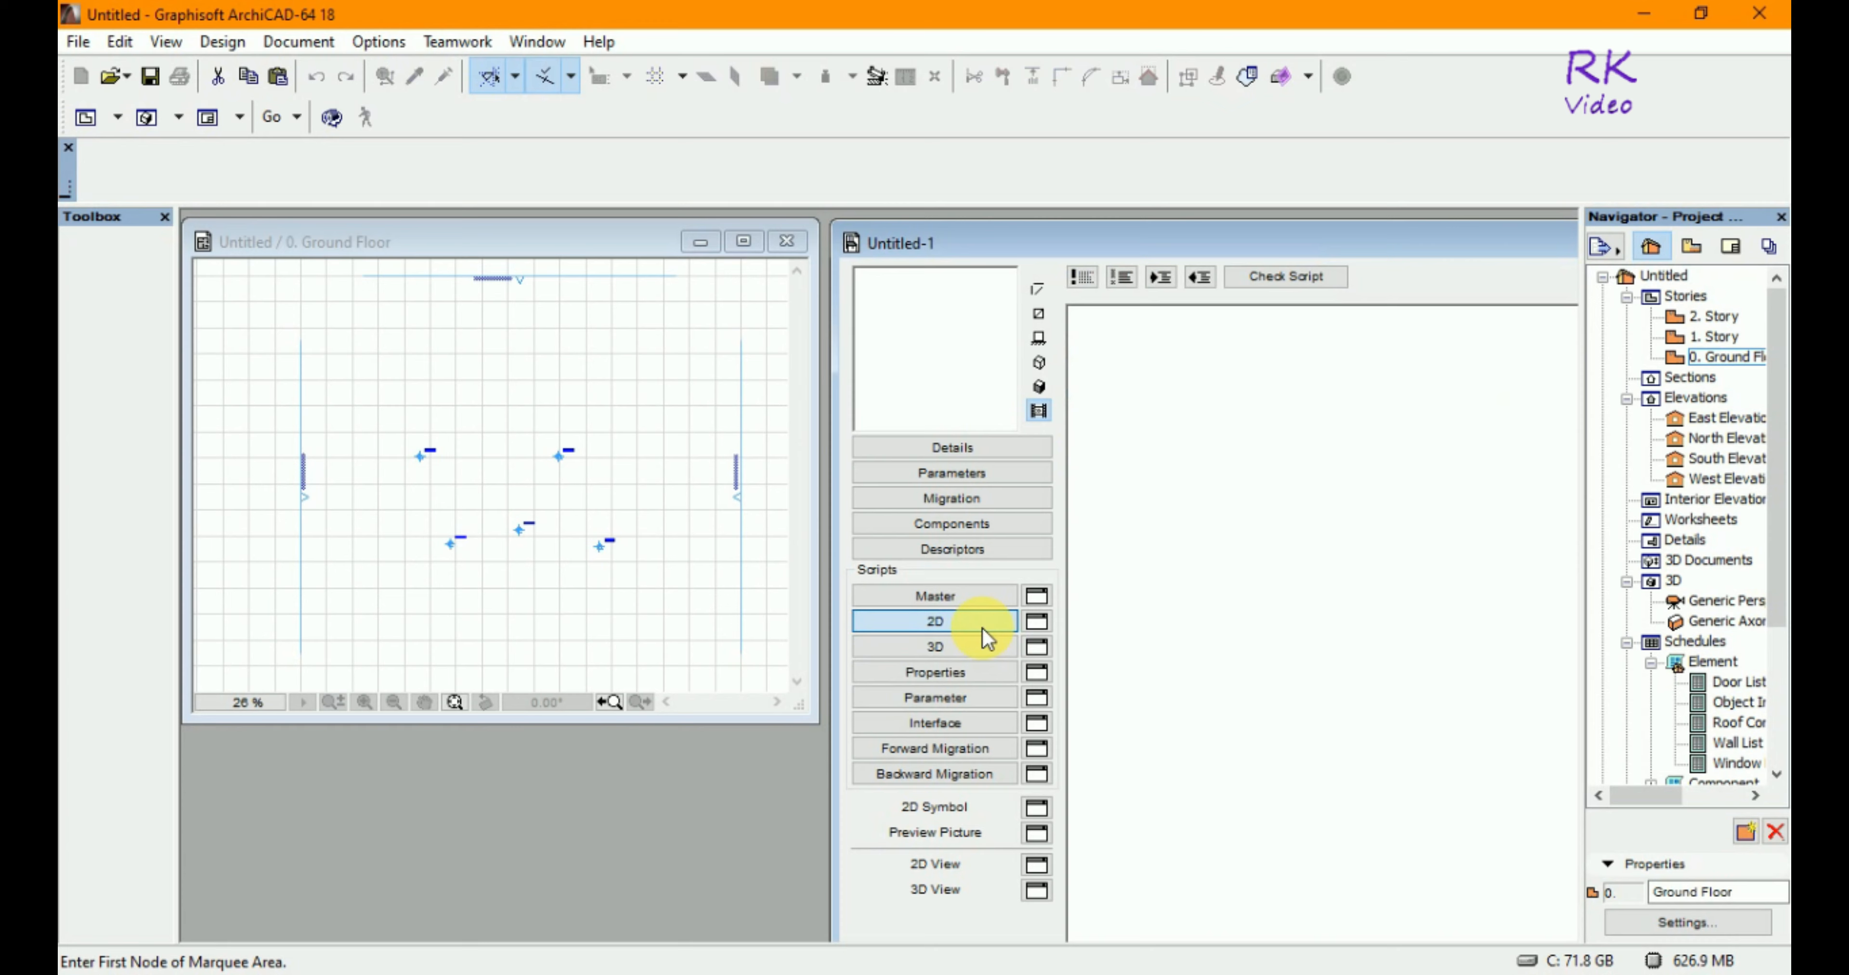
# - Place another level dimension above and left of the existing ones on the ground floor plan, and select all six level dimensions
pyautogui.click(465, 240)
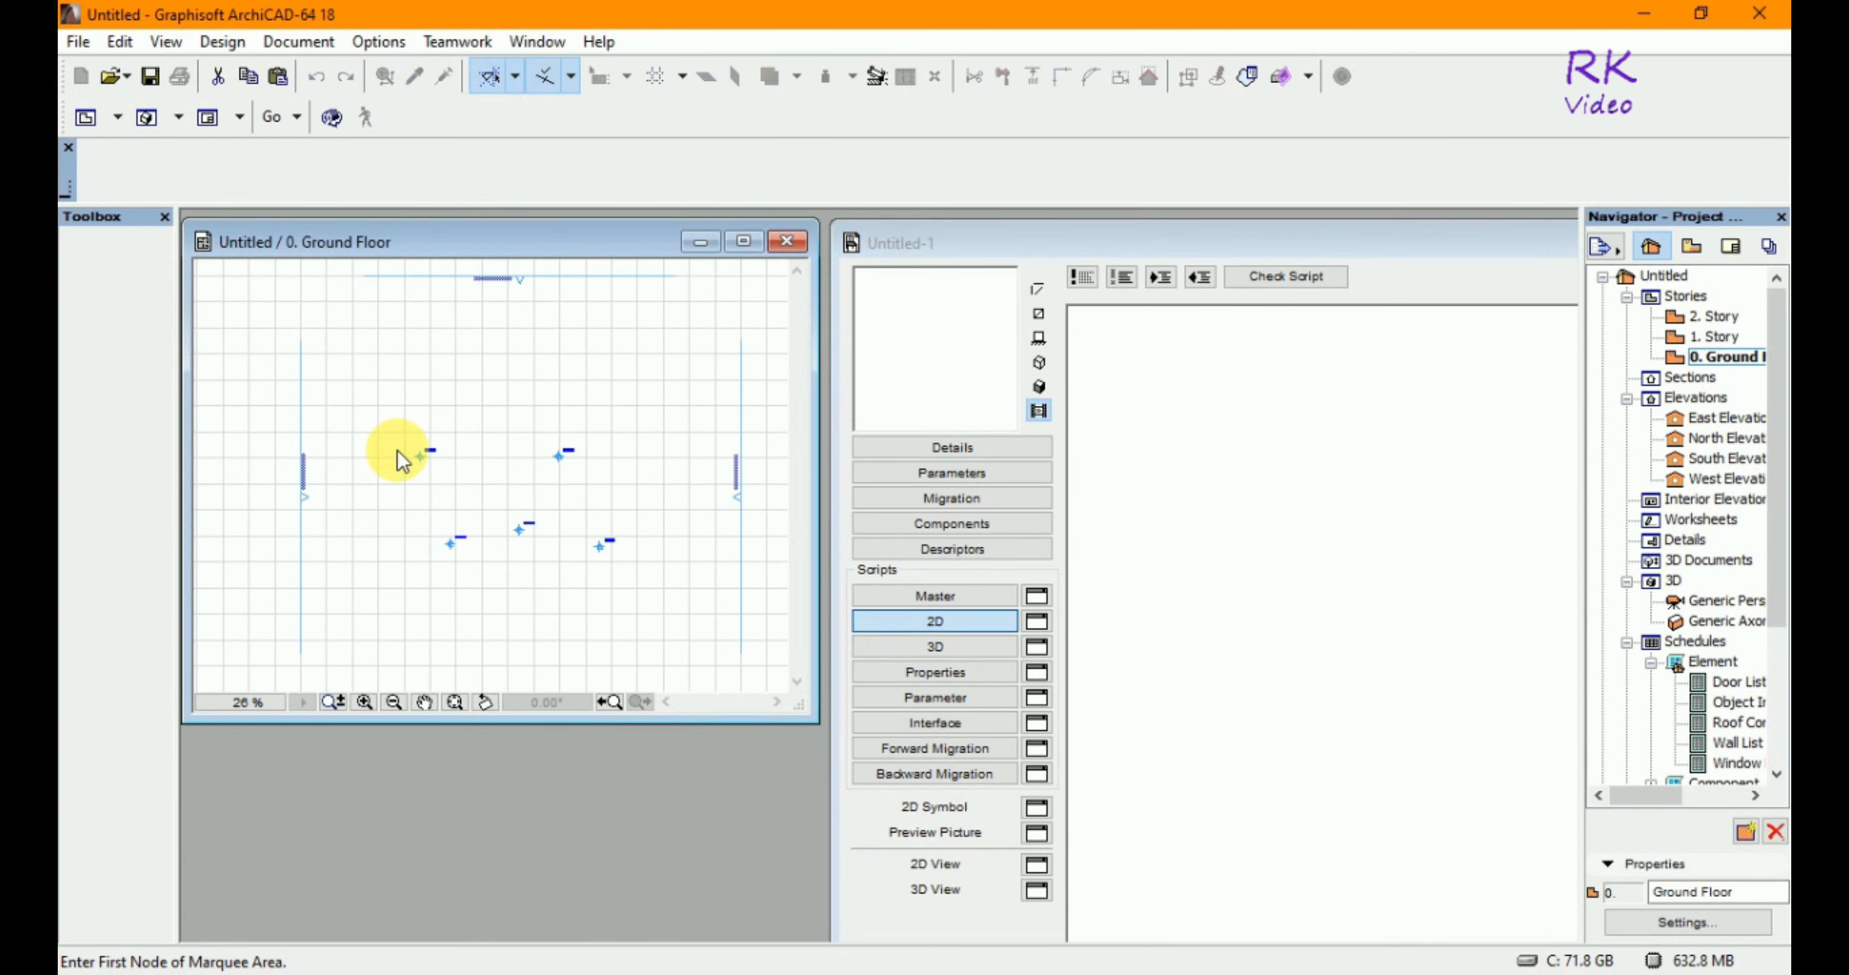
pyautogui.click(396, 417)
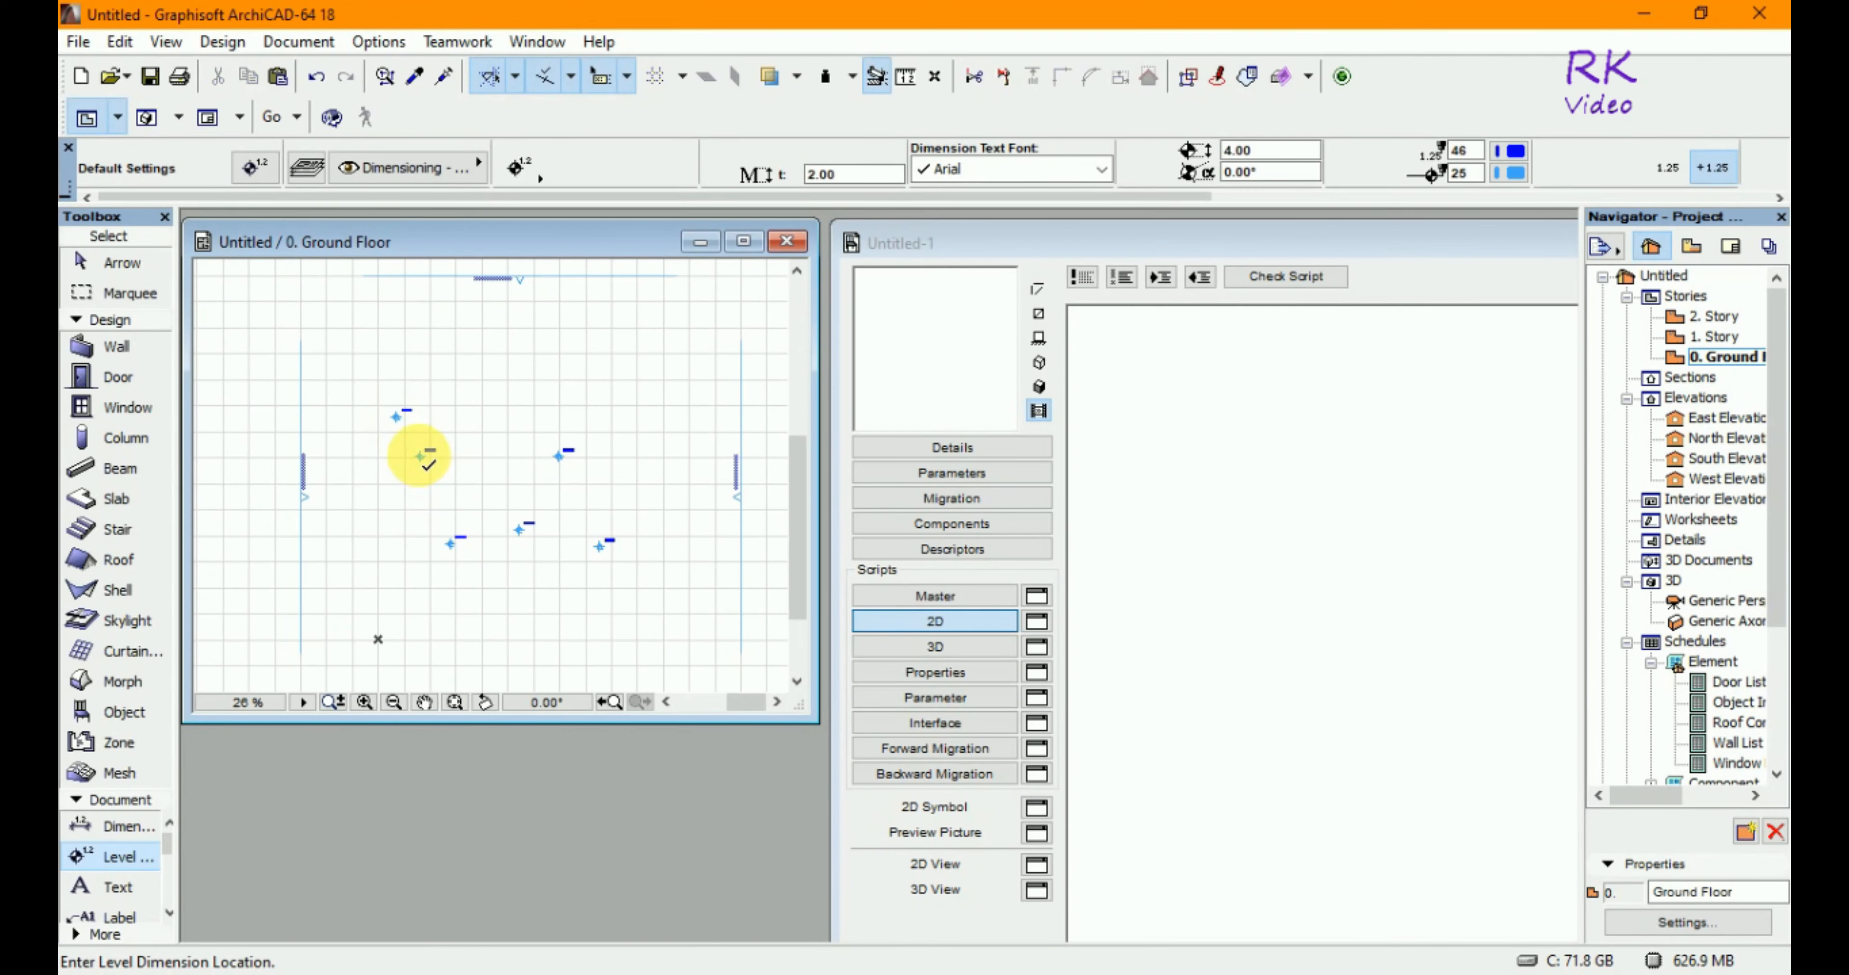
pyautogui.press('Escape')
pyautogui.click(377, 384)
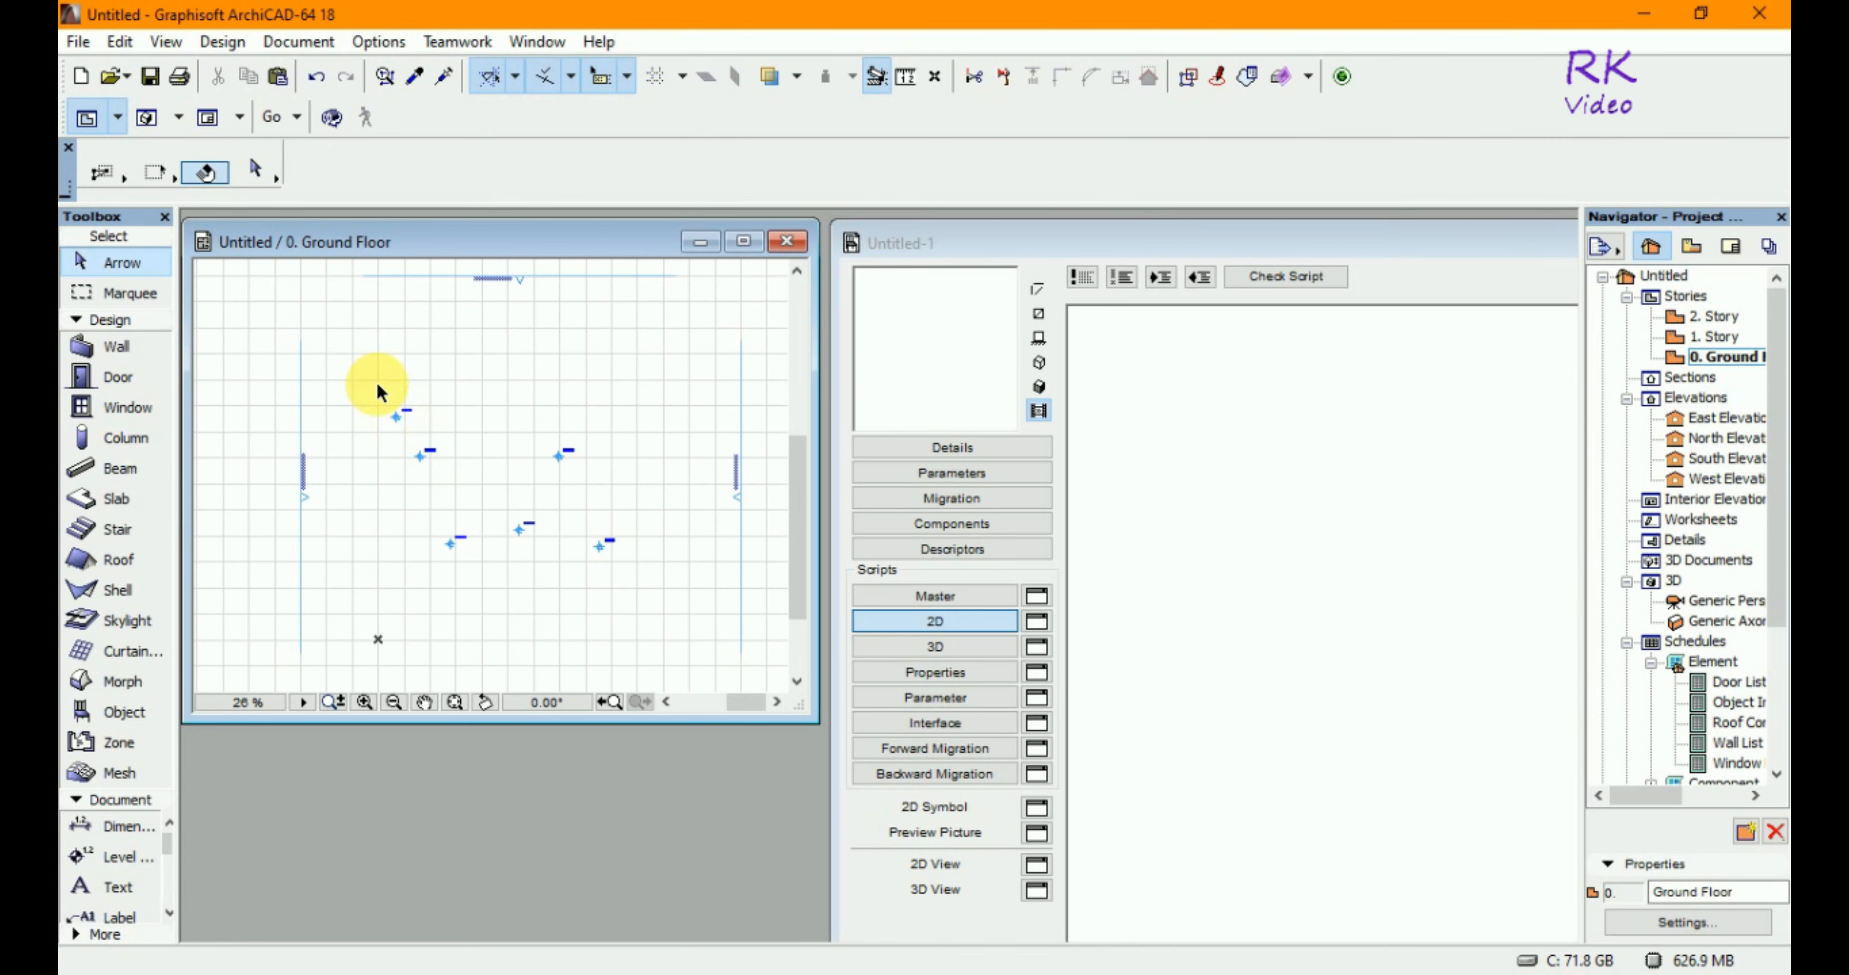
pyautogui.click(664, 609)
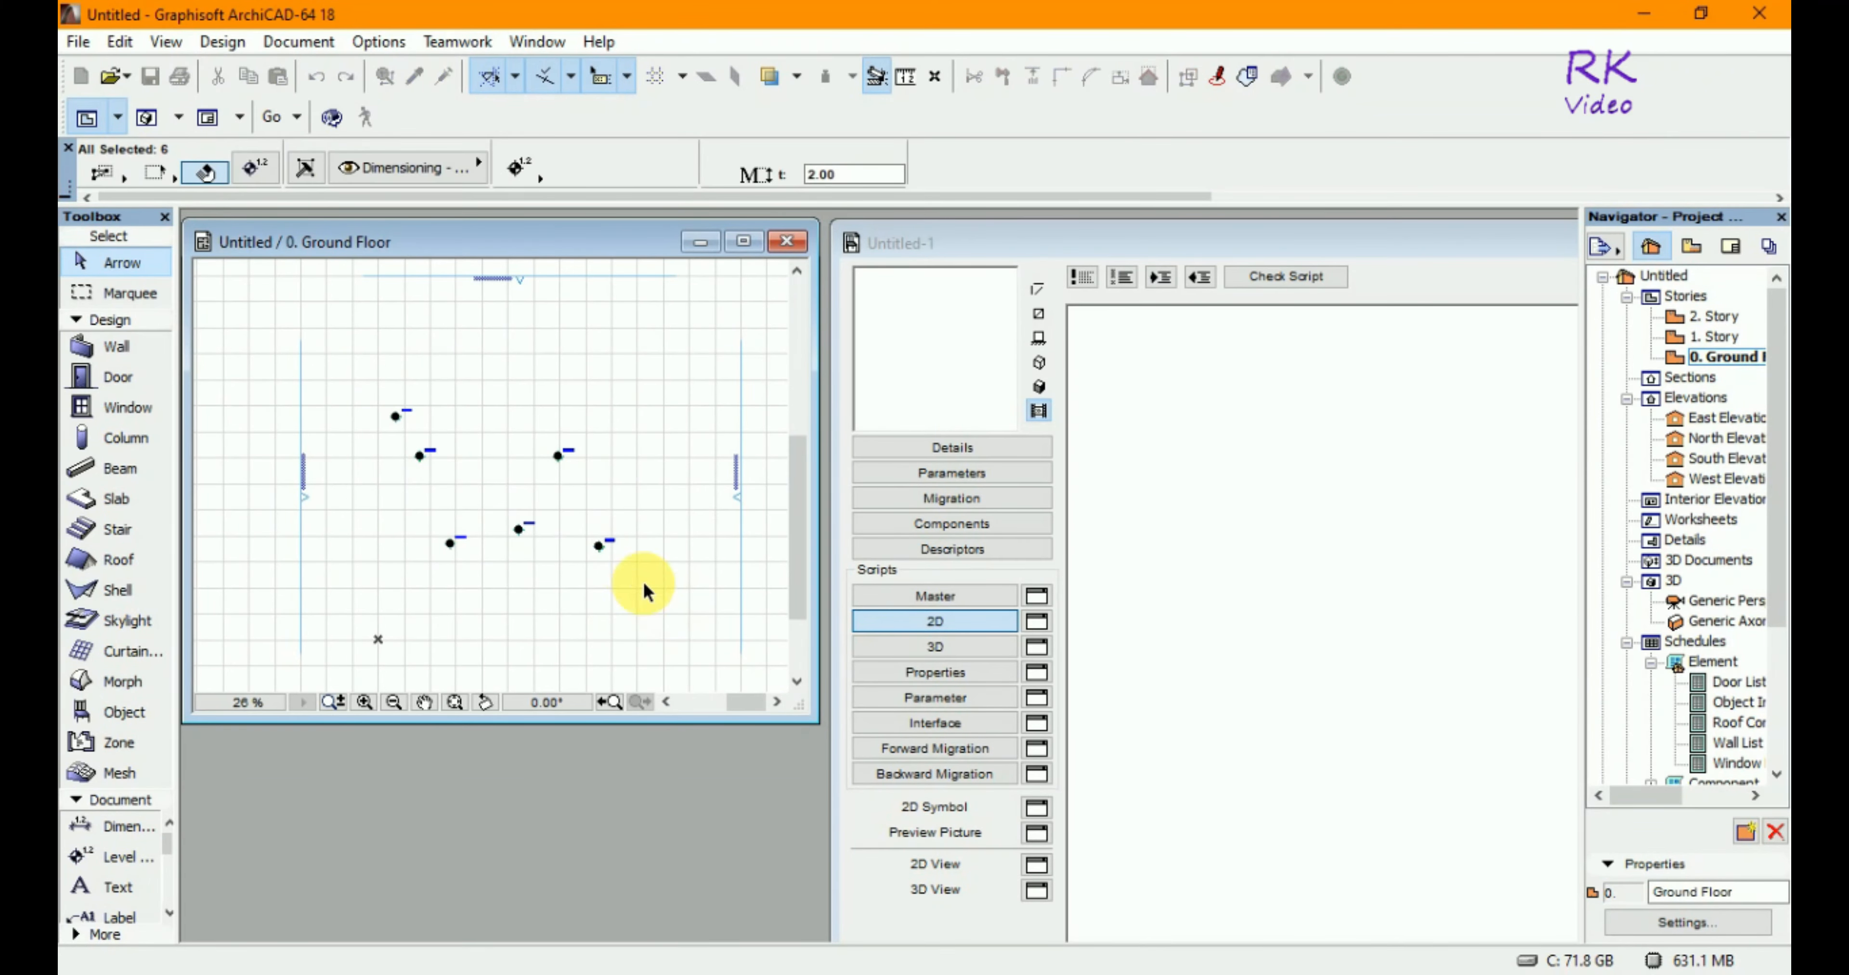
# - Move the six selected level dimensions down and to the right on the floor plan, and shift them back left
pyautogui.click(600, 549)
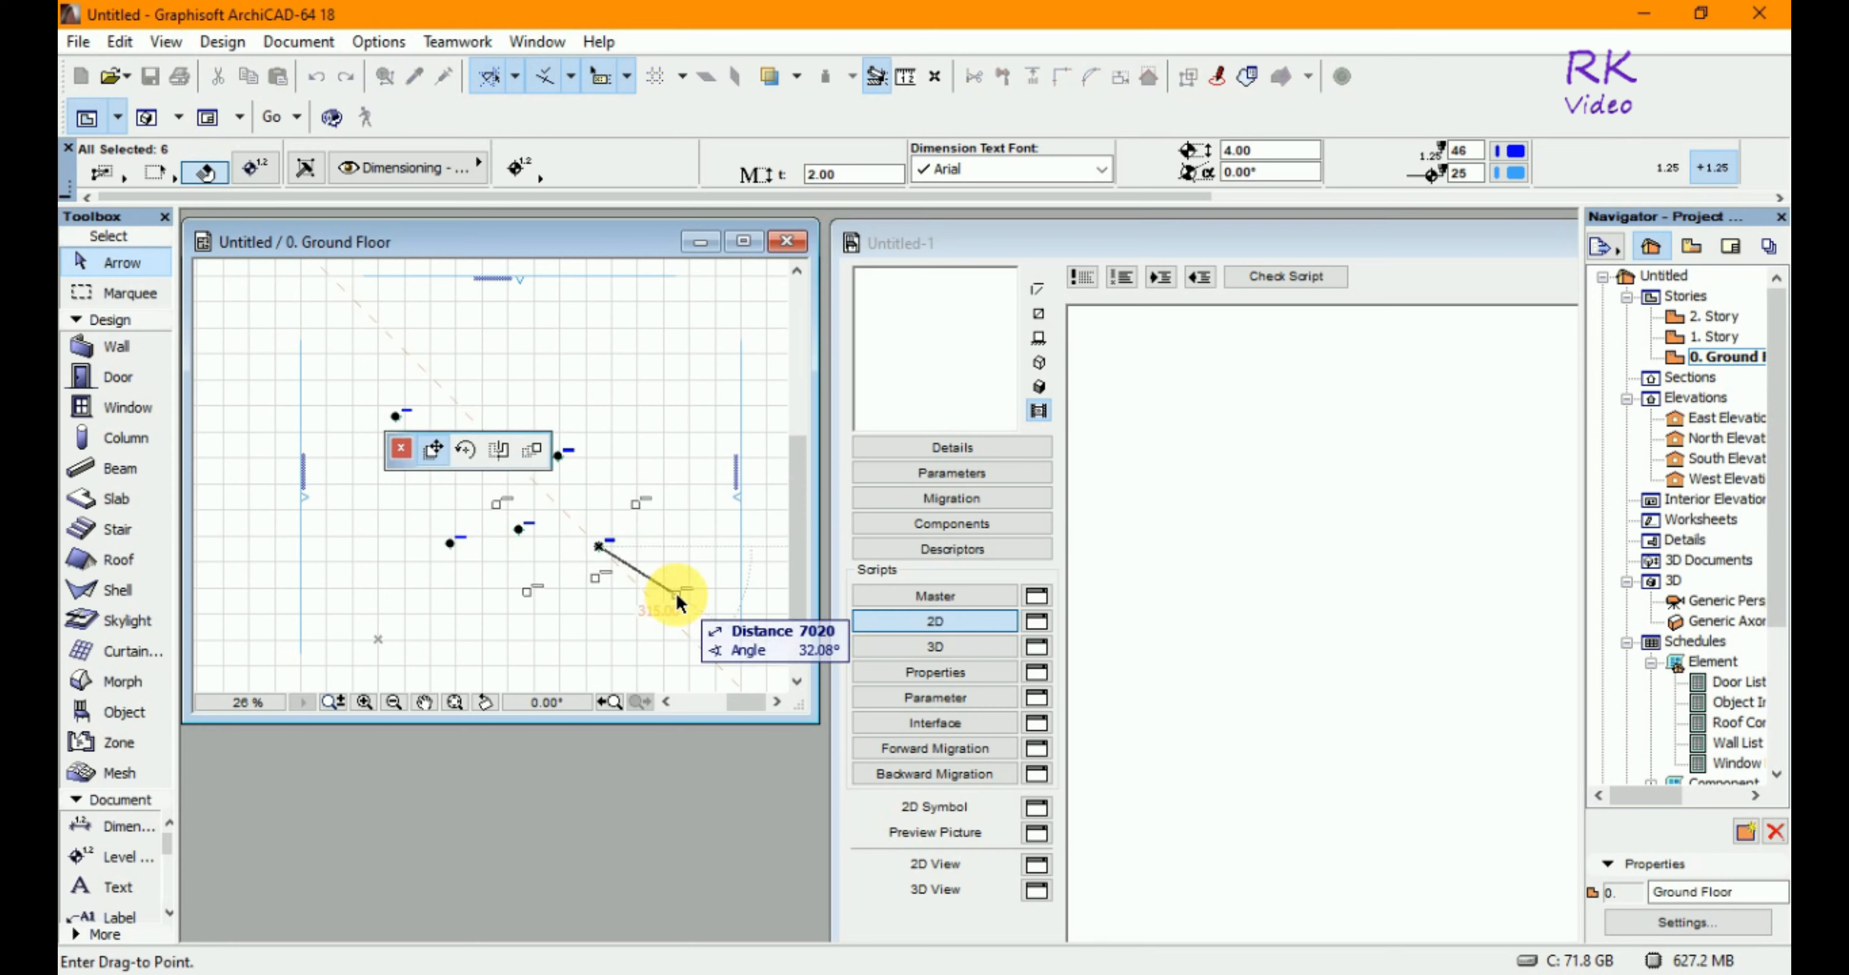
pyautogui.click(711, 601)
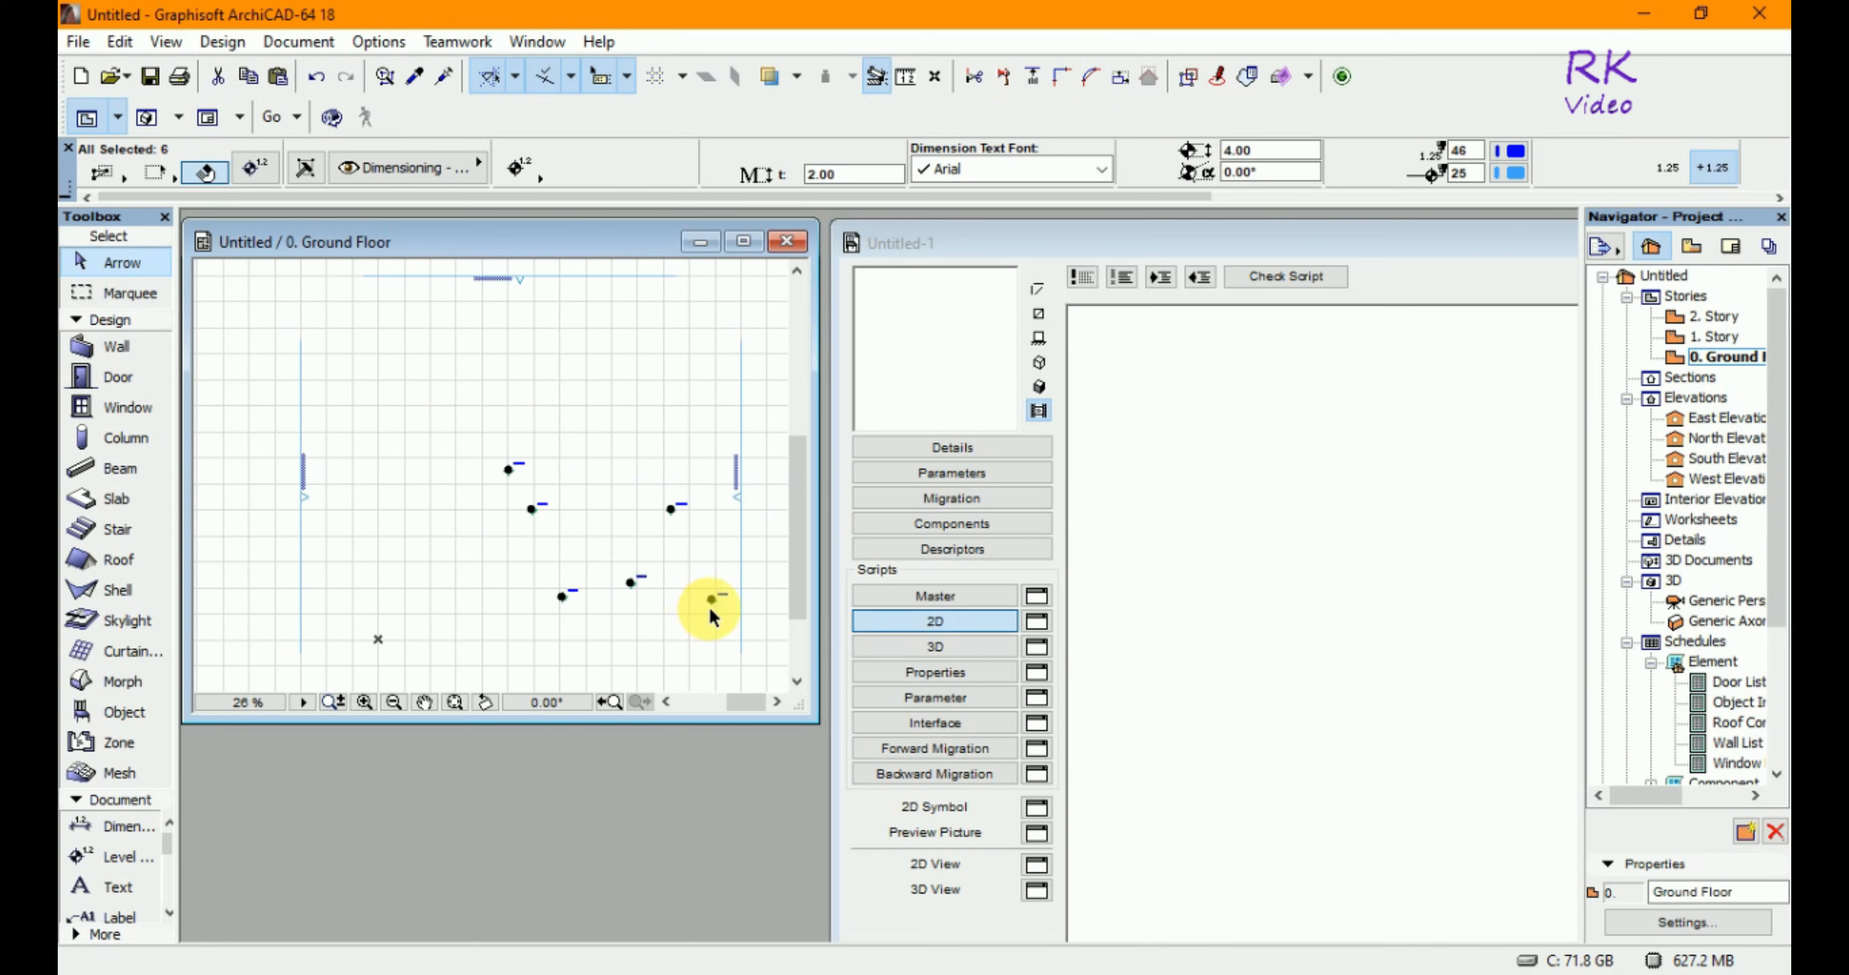
pyautogui.click(712, 605)
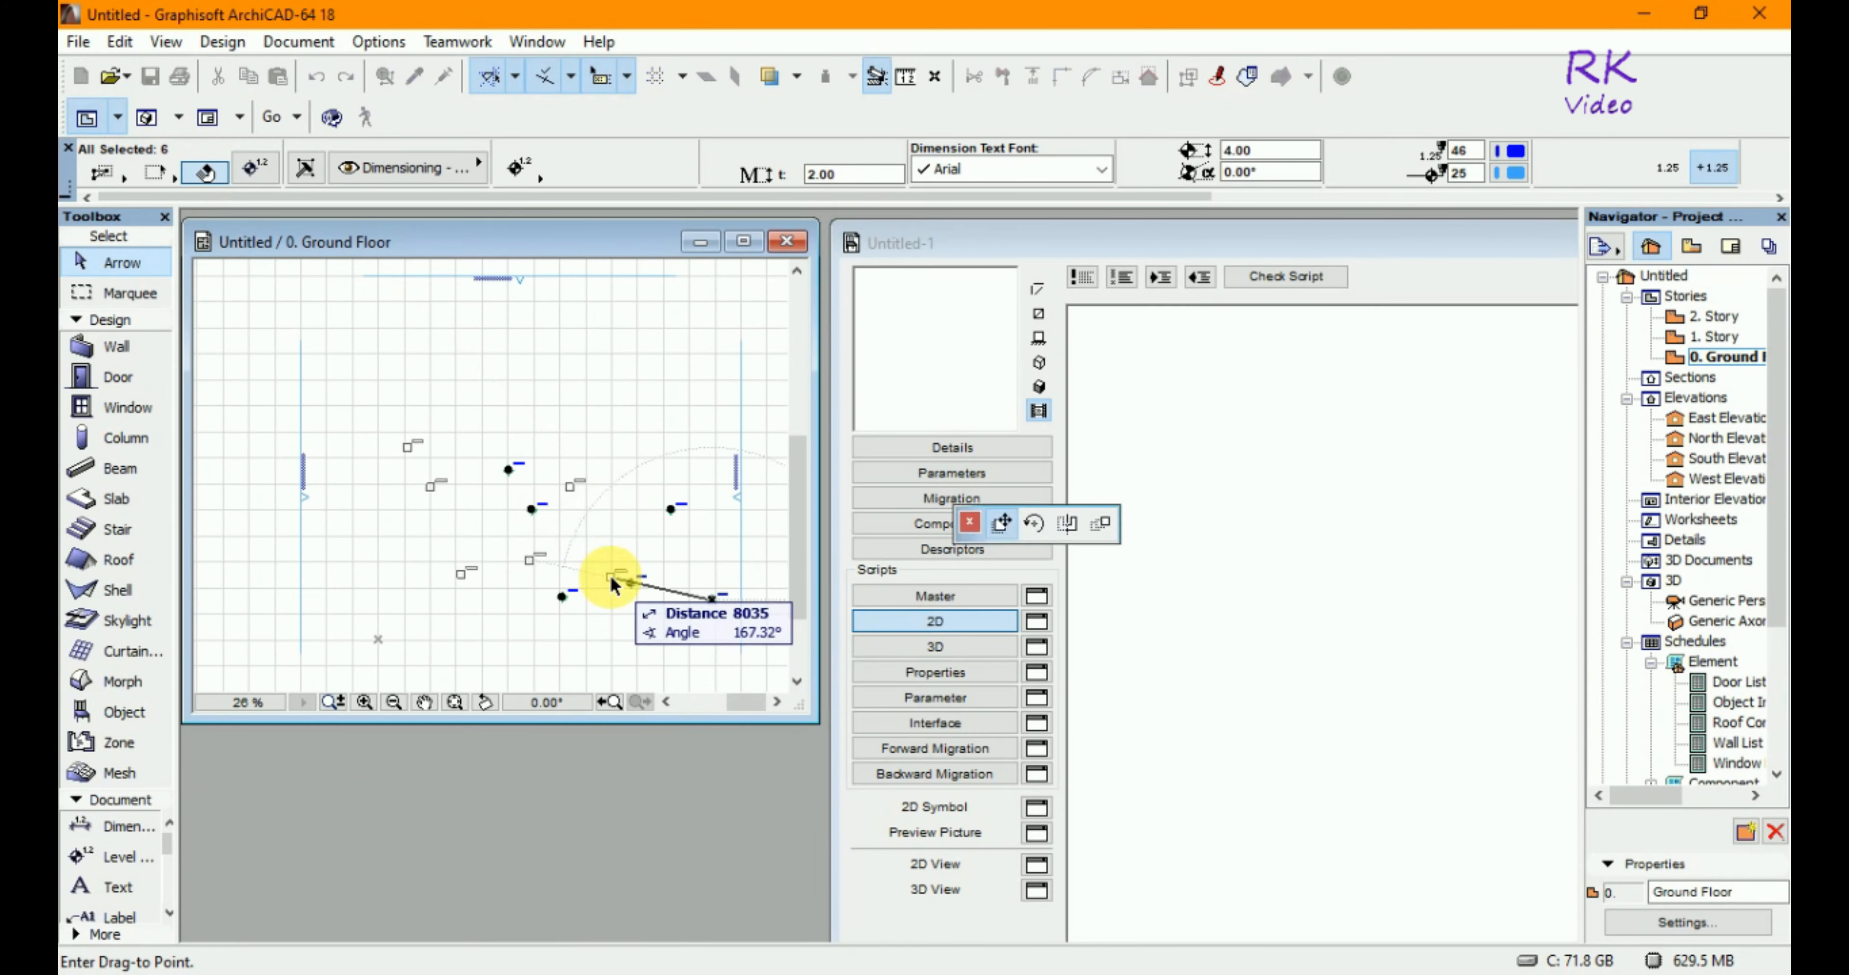
pyautogui.click(607, 601)
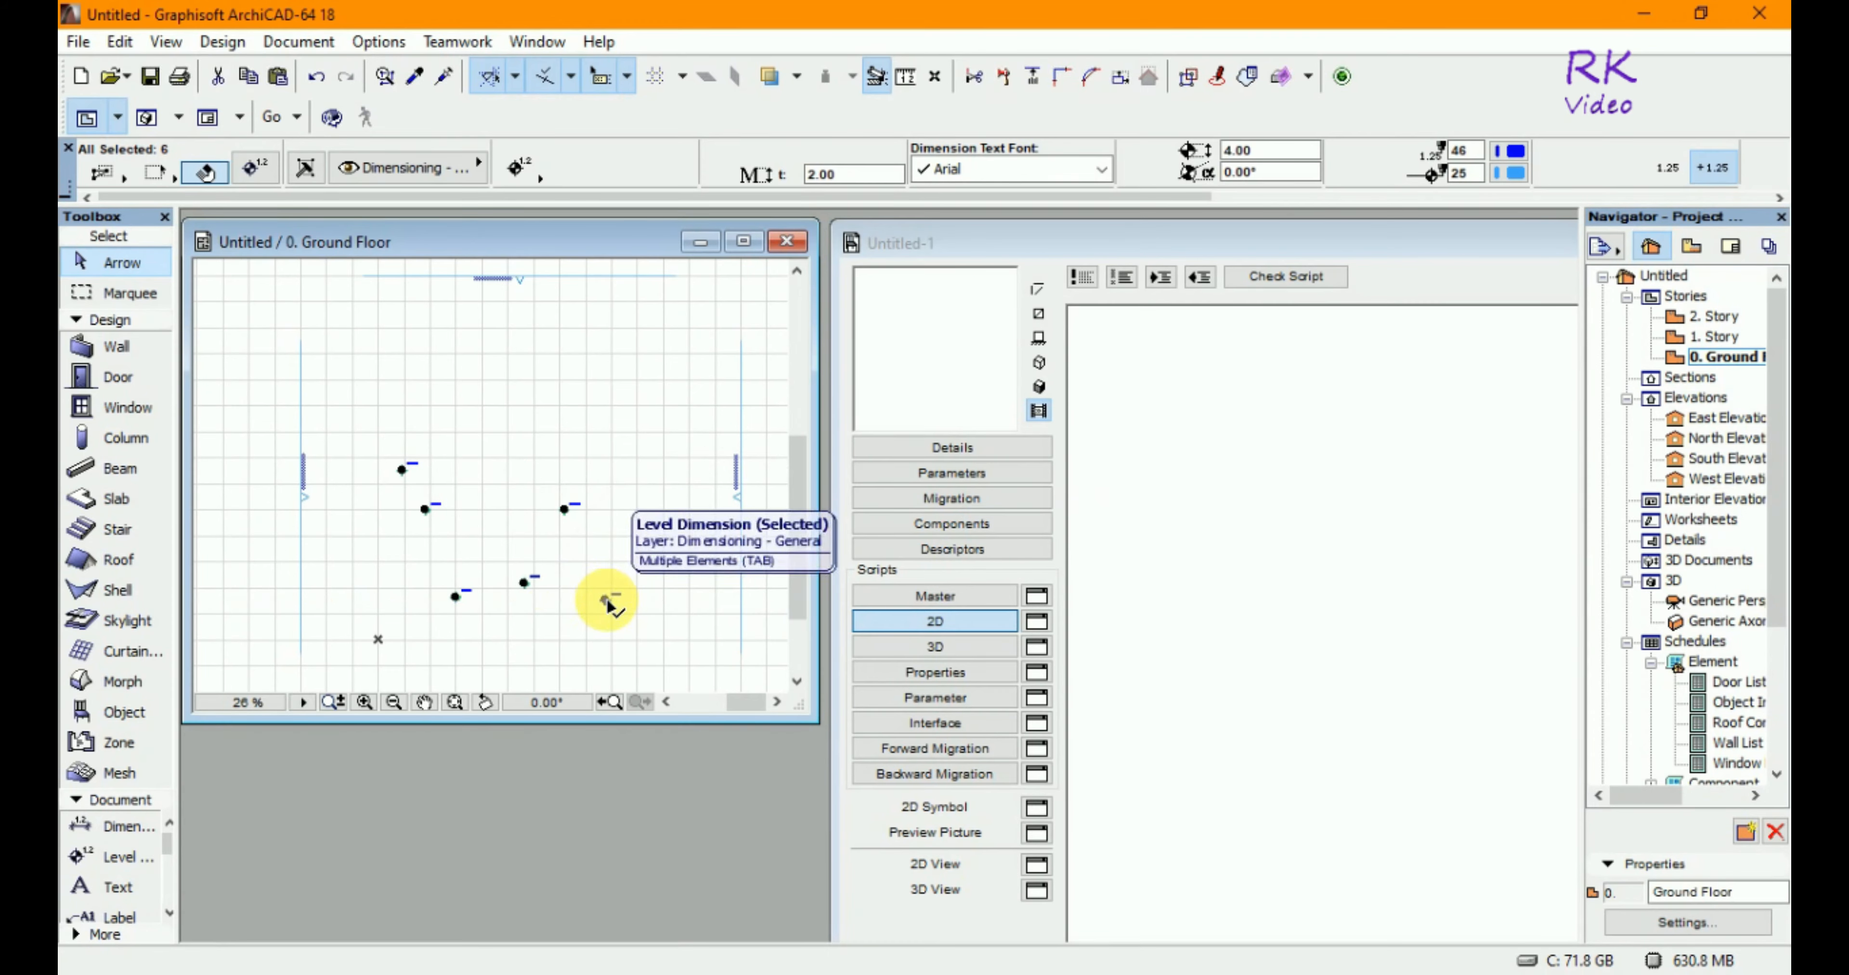
# - Try to move the six selected level dimensions from the floor plan into the object's 2D script, using different grab points
pyautogui.click(606, 601)
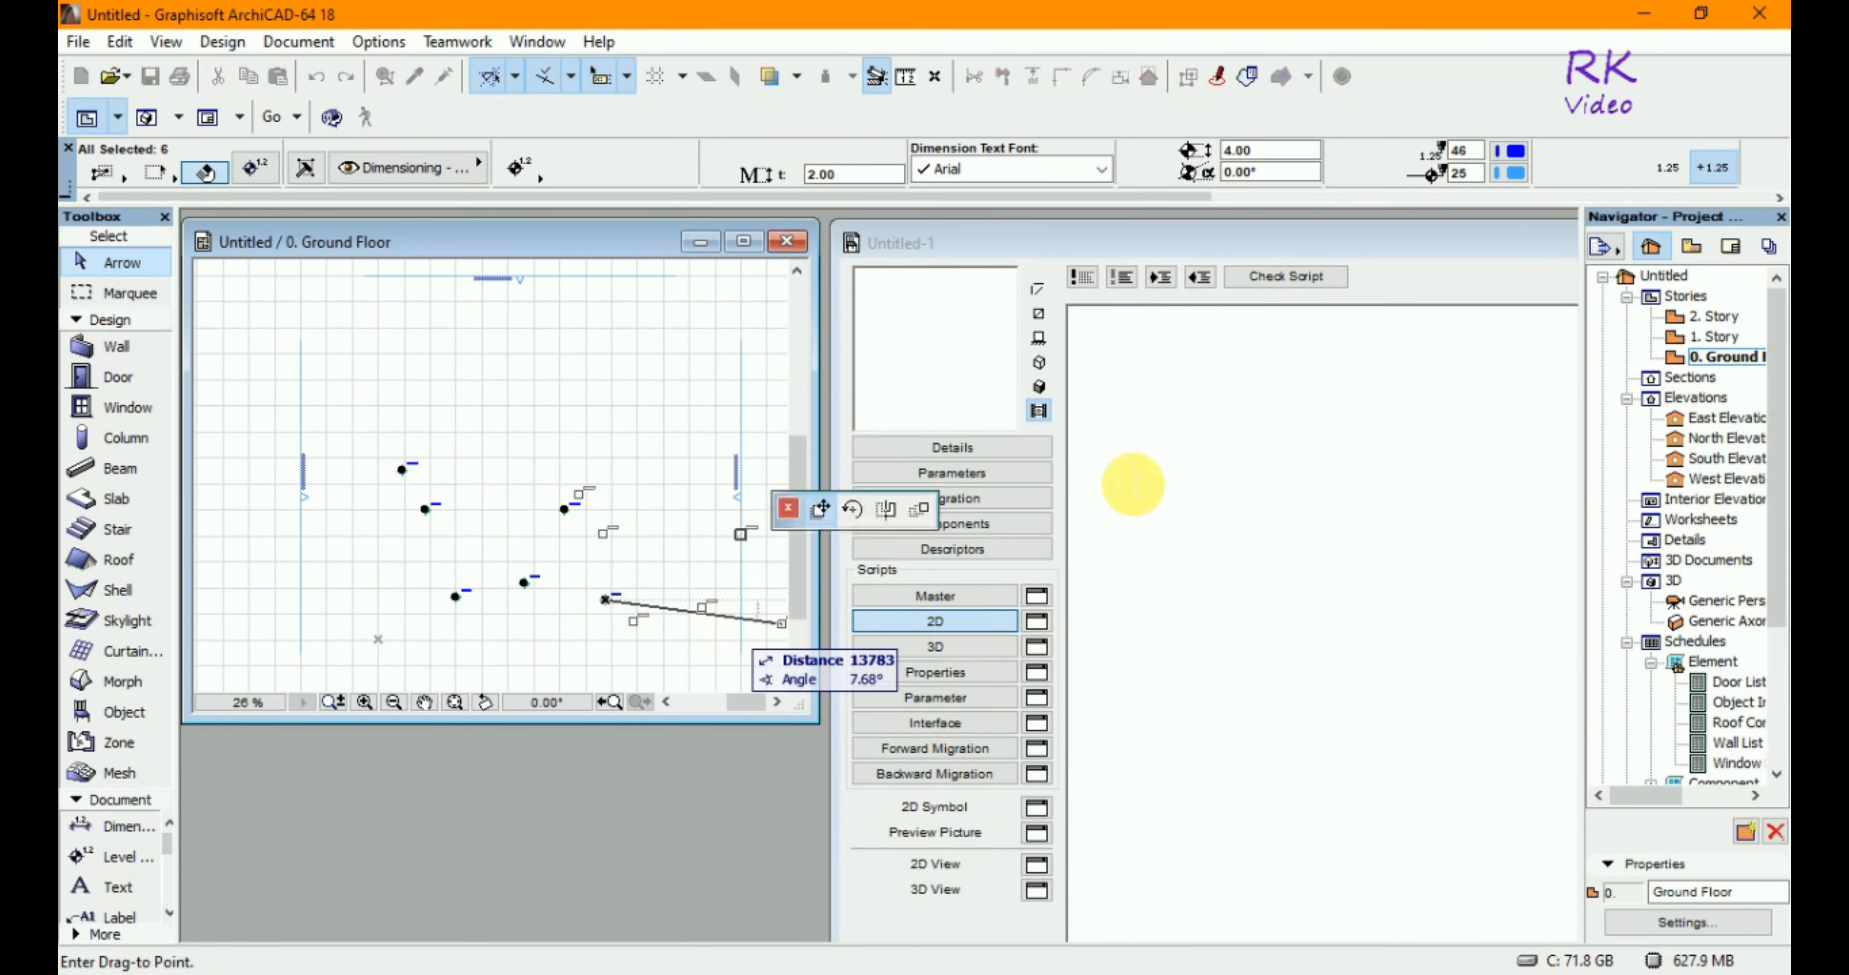
pyautogui.click(1133, 486)
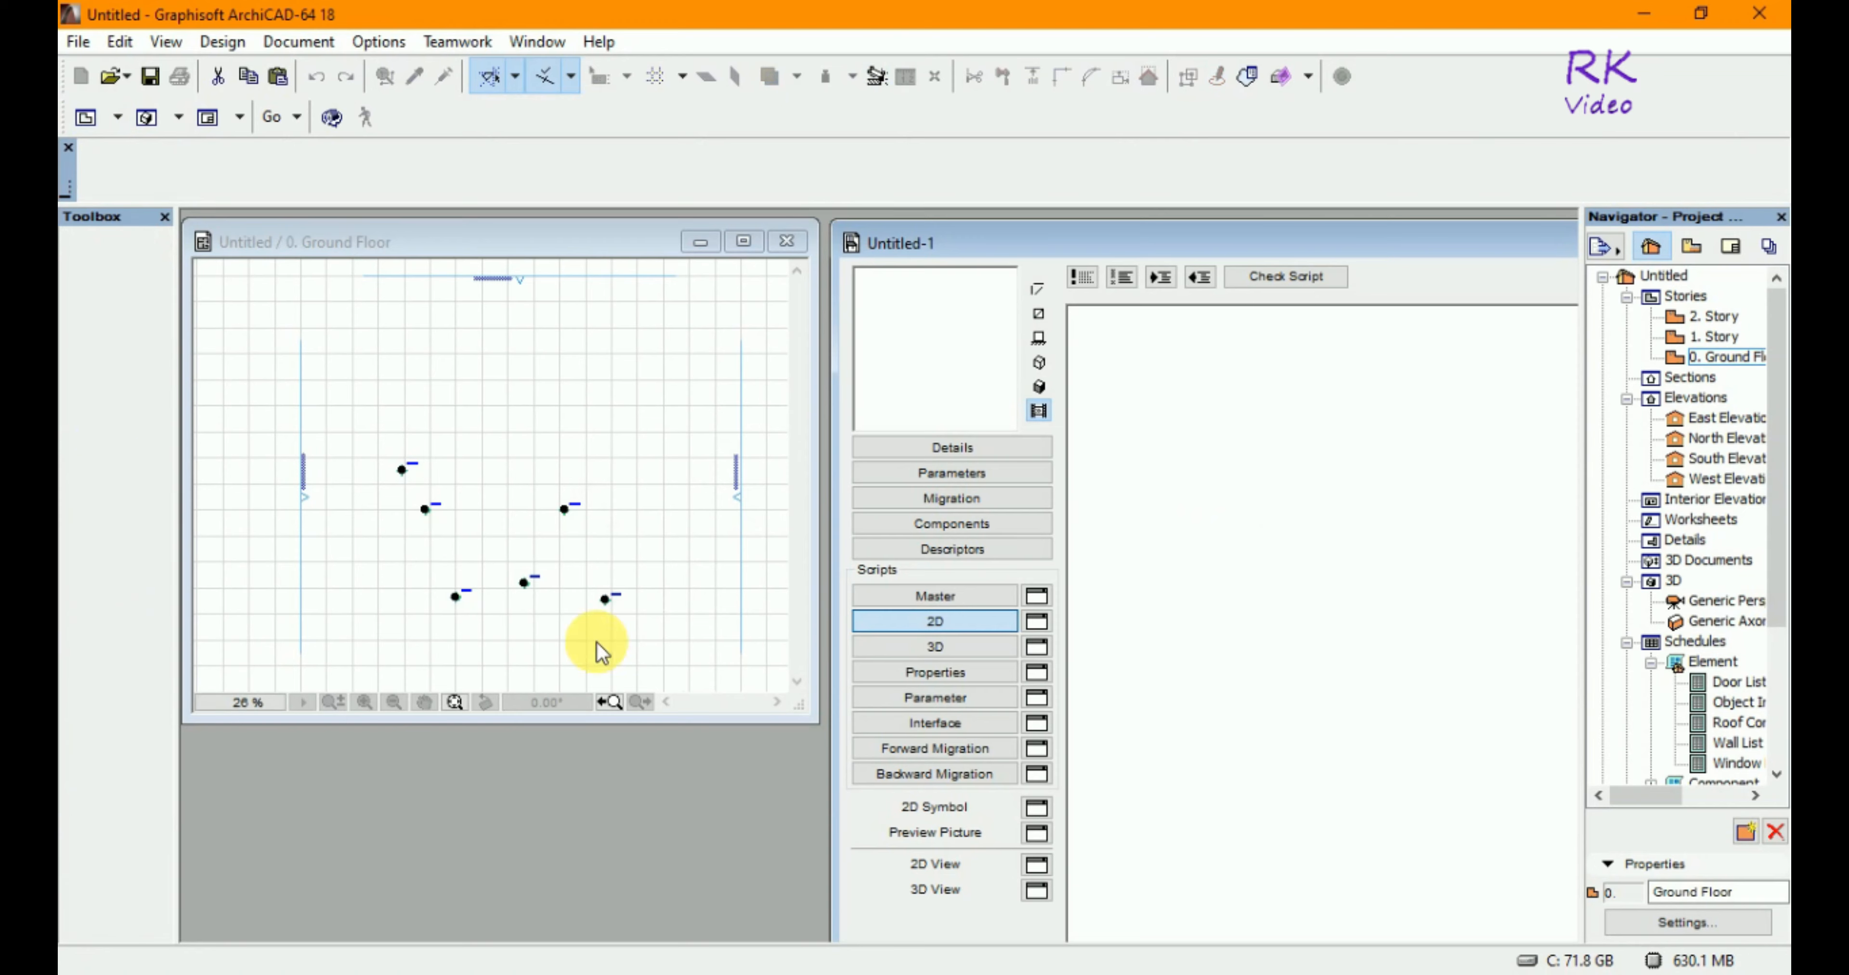
pyautogui.click(605, 606)
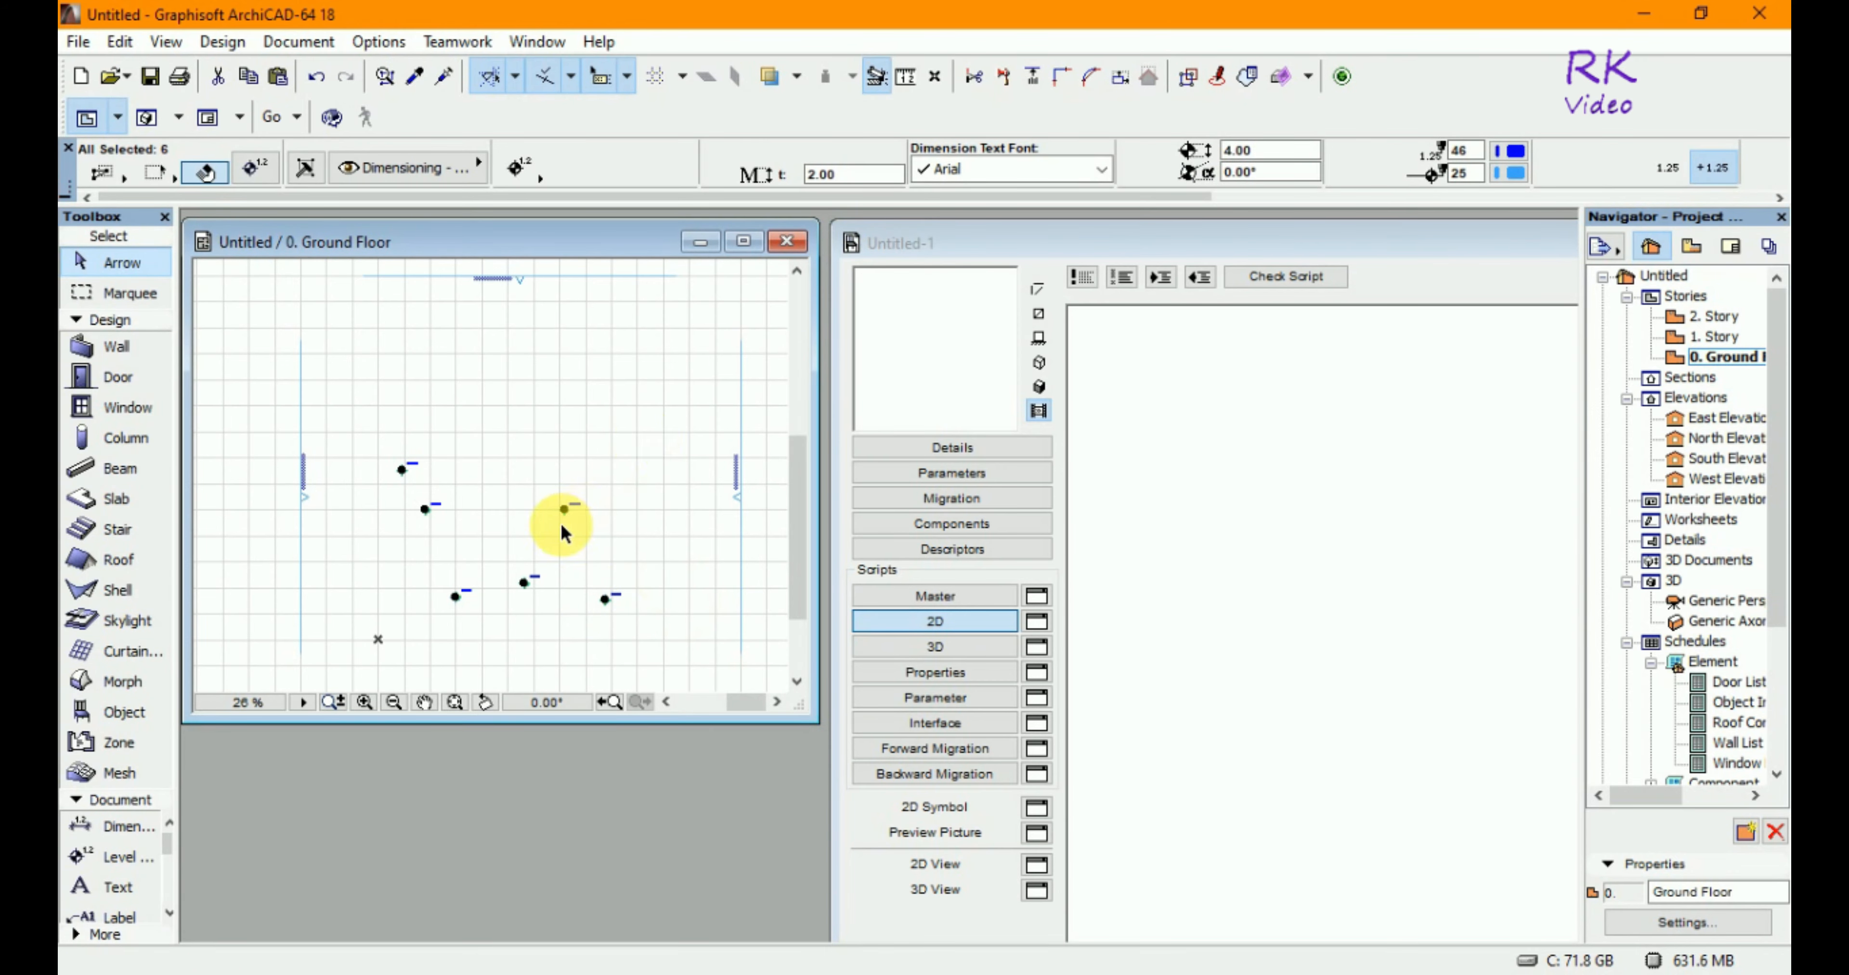
pyautogui.click(566, 510)
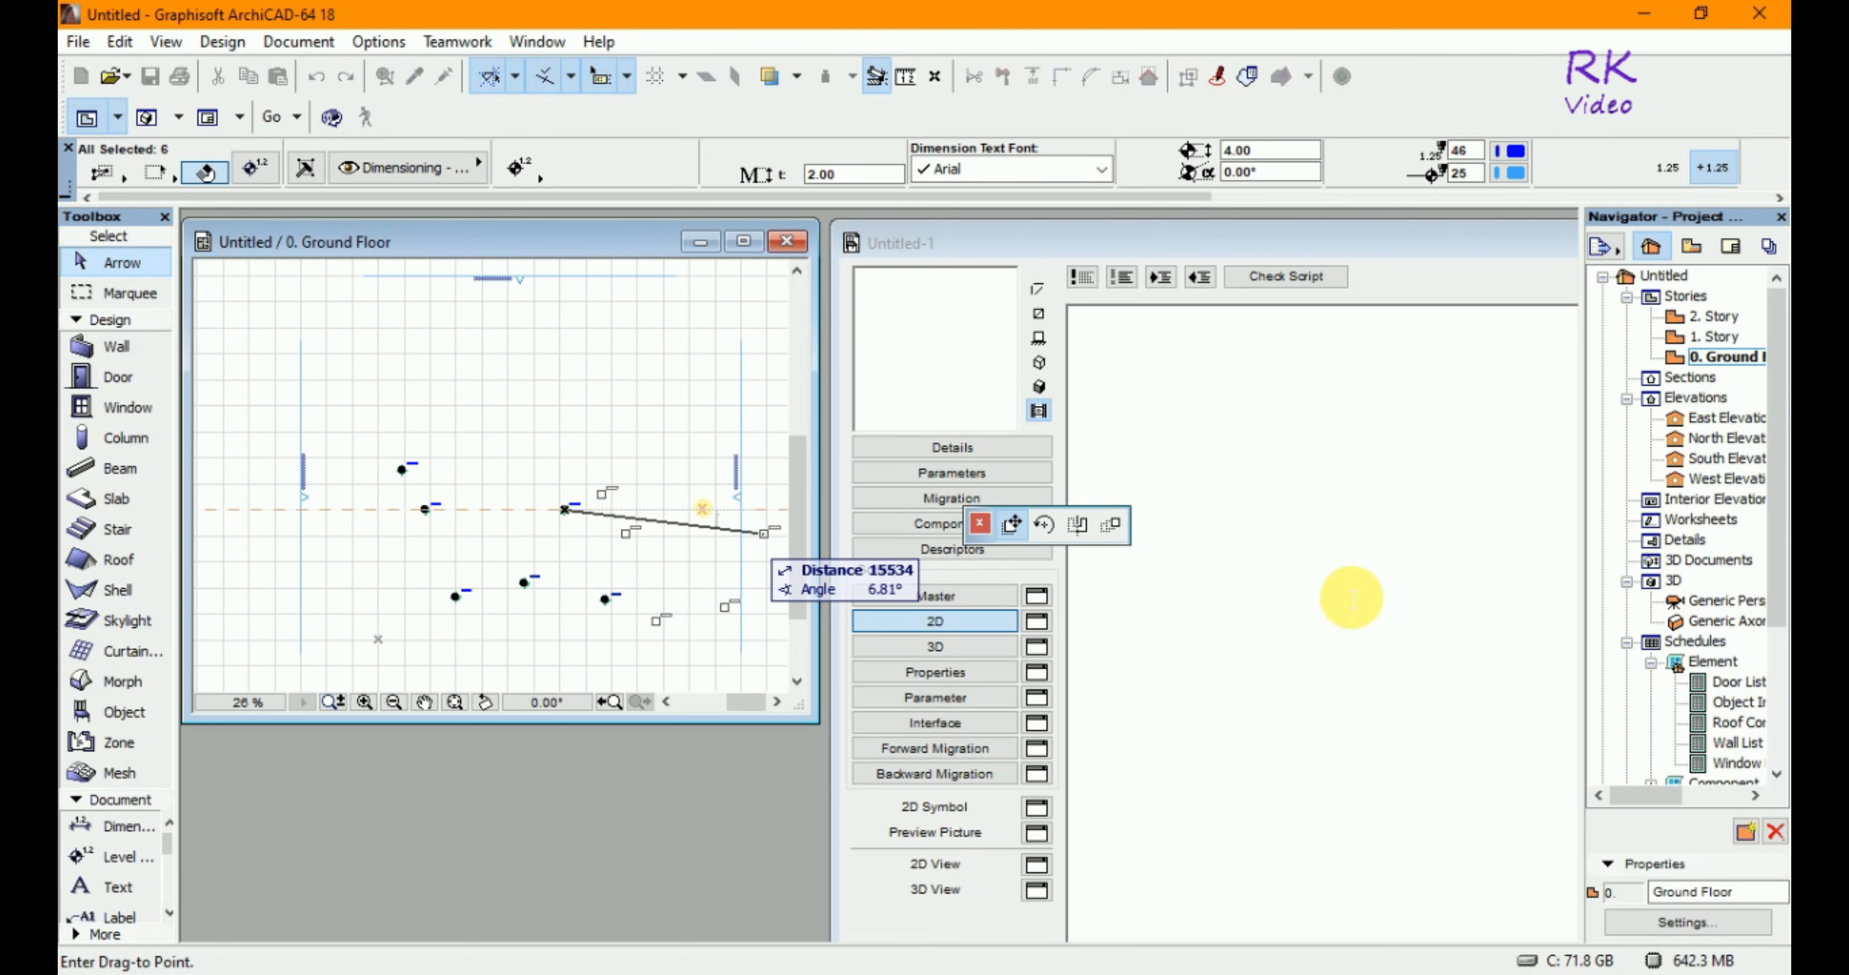
pyautogui.click(1349, 600)
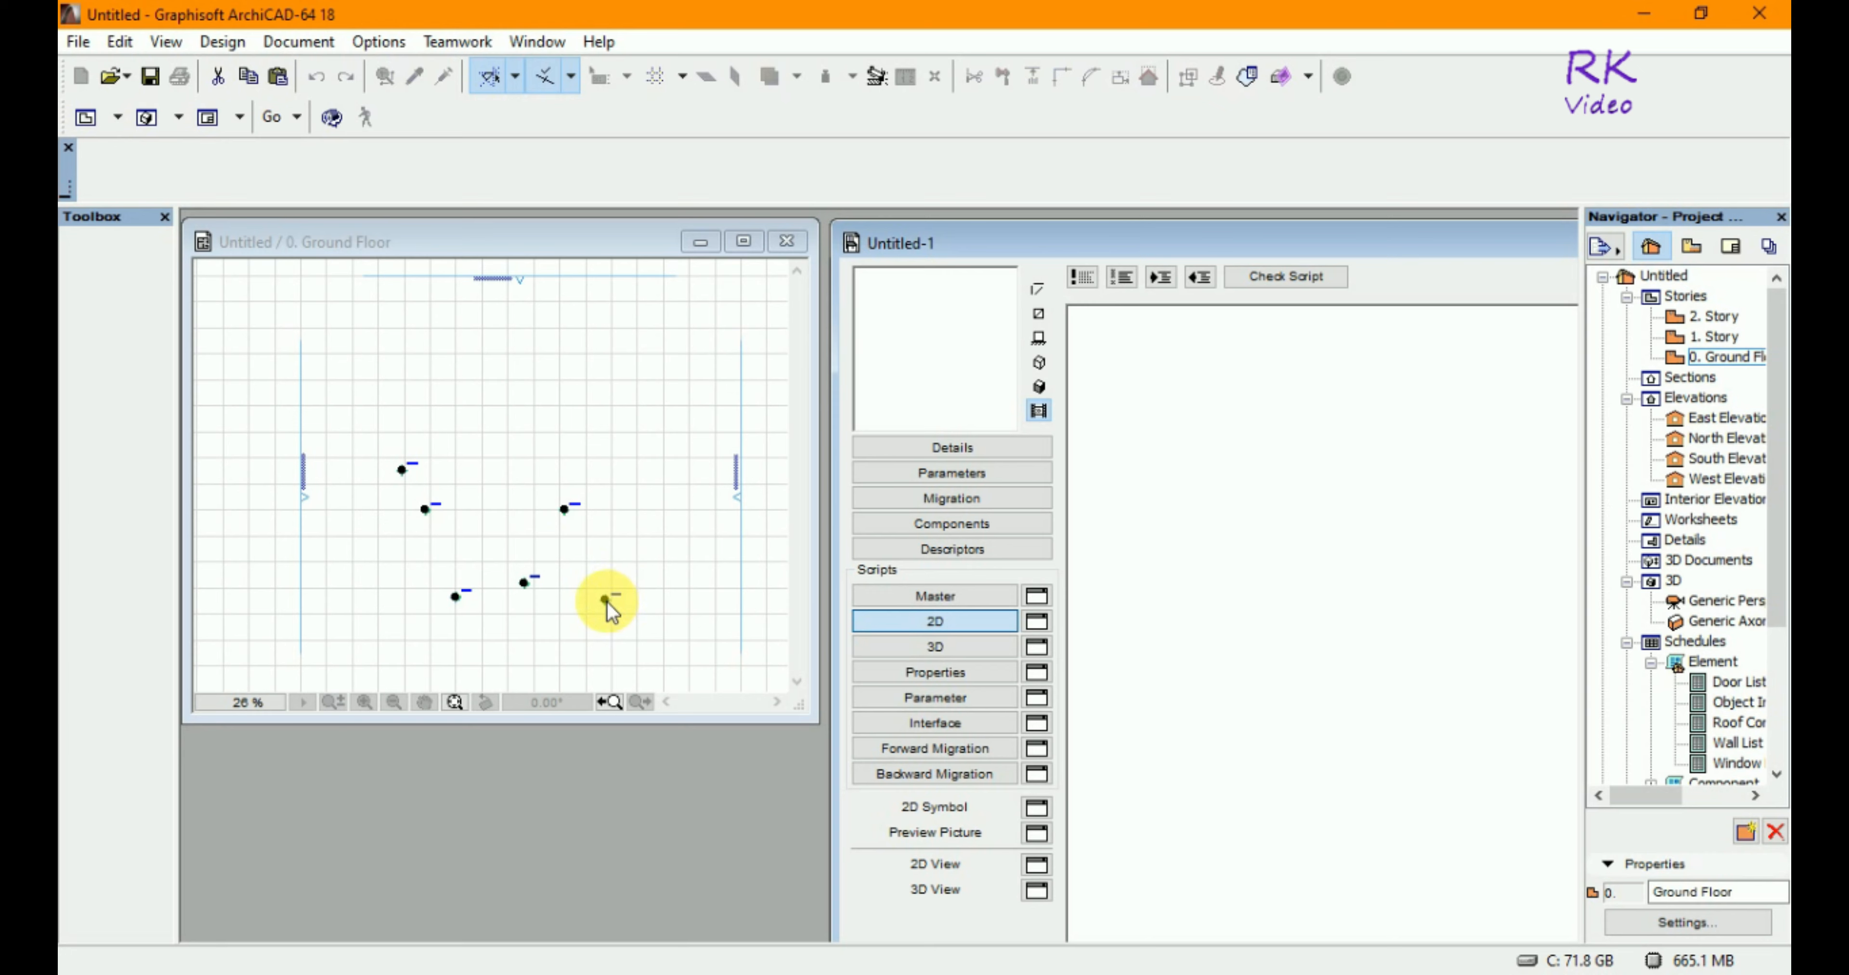
# - Switch the object's preview to the 2D view and try again to move the six level dimensions into the 2D script
pyautogui.click(1039, 388)
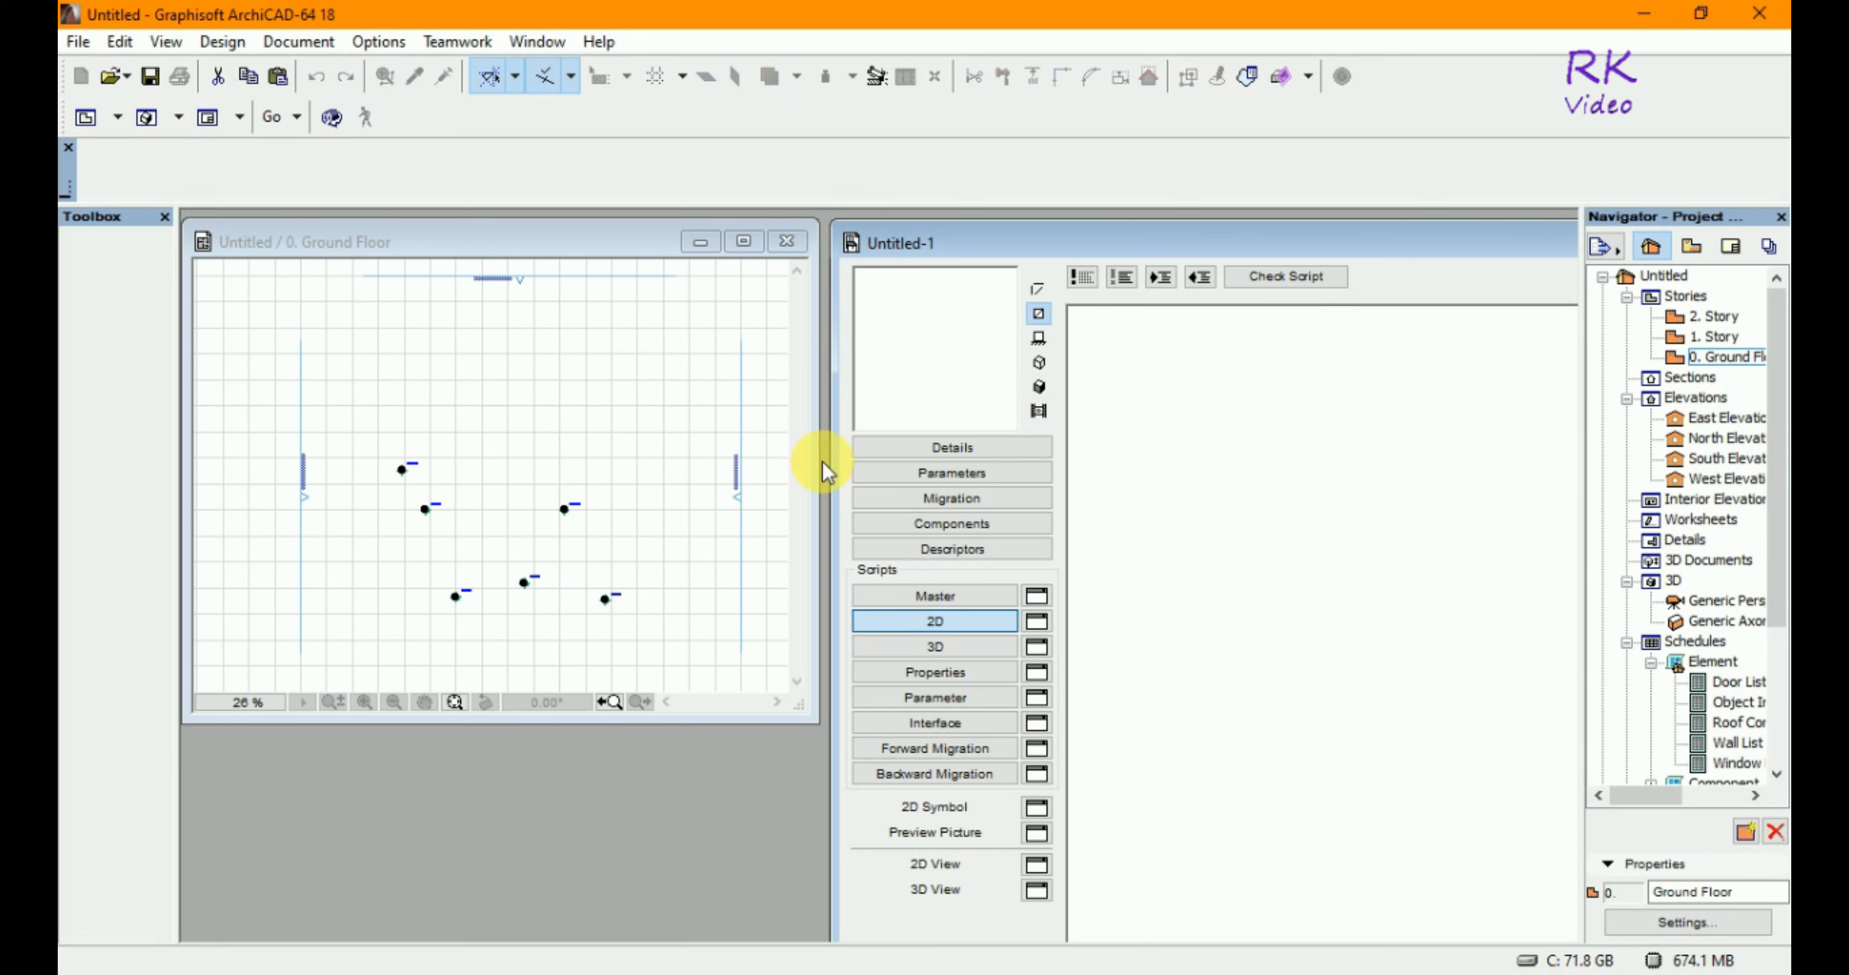
pyautogui.click(611, 606)
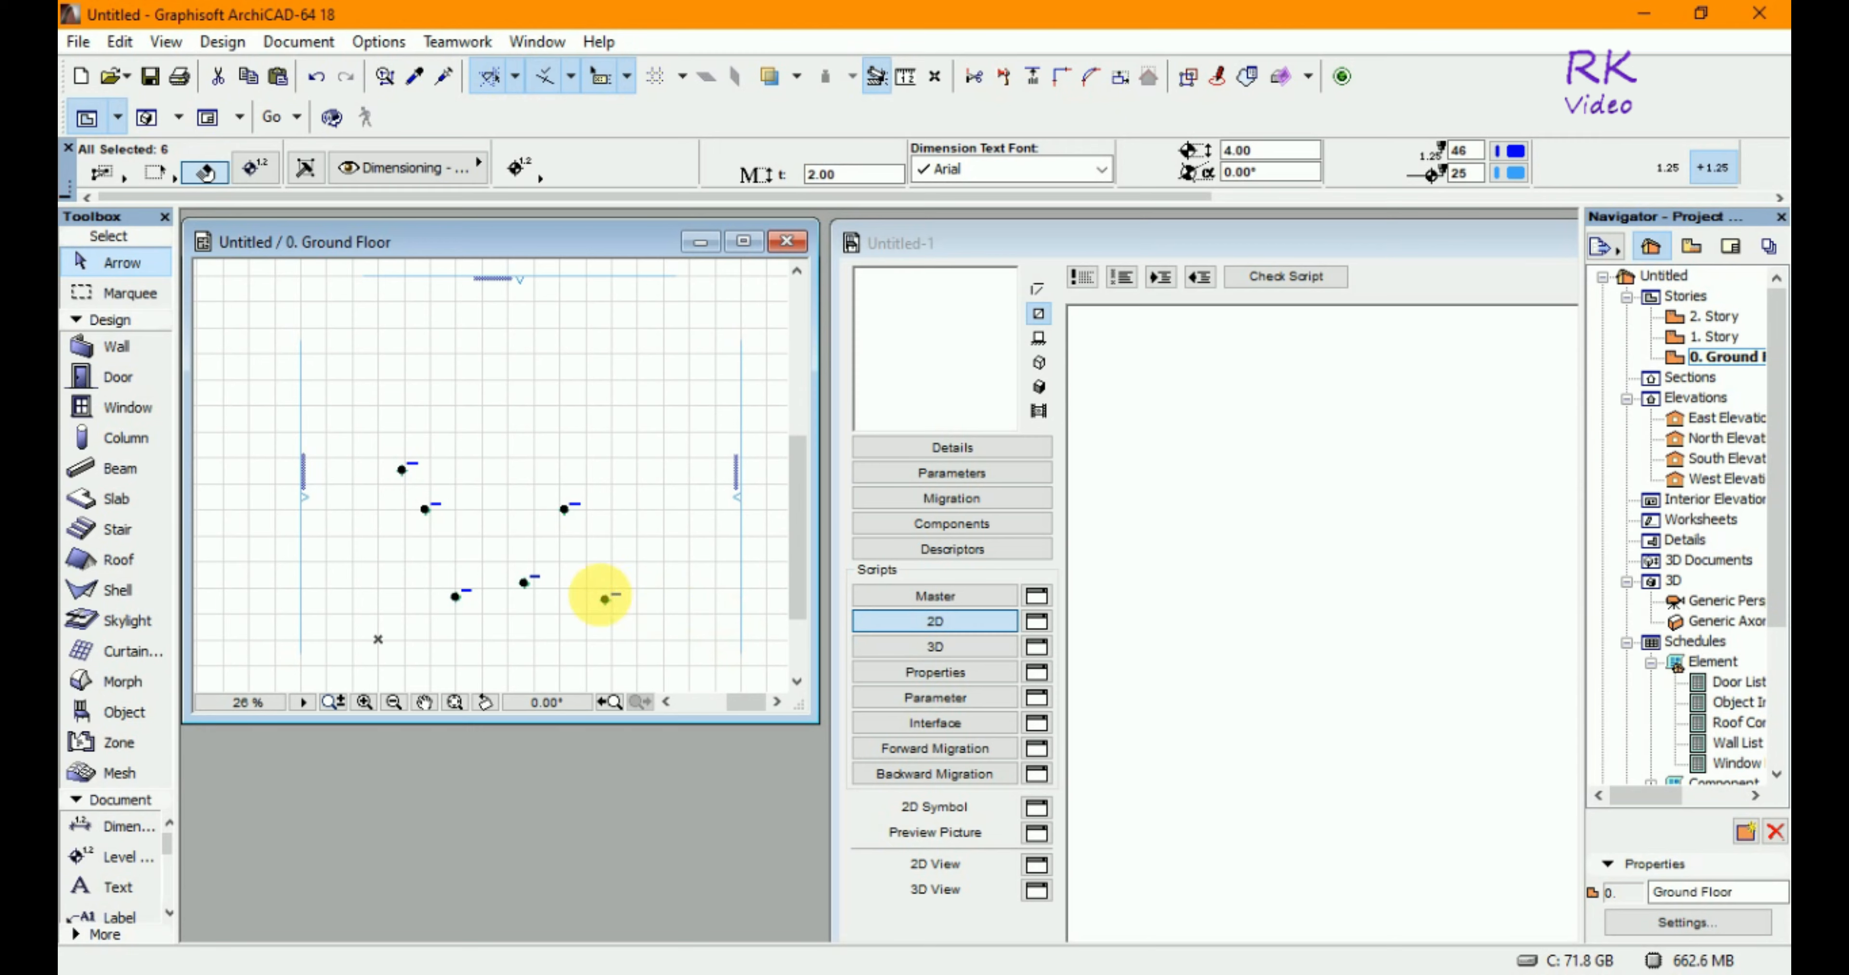
pyautogui.click(608, 605)
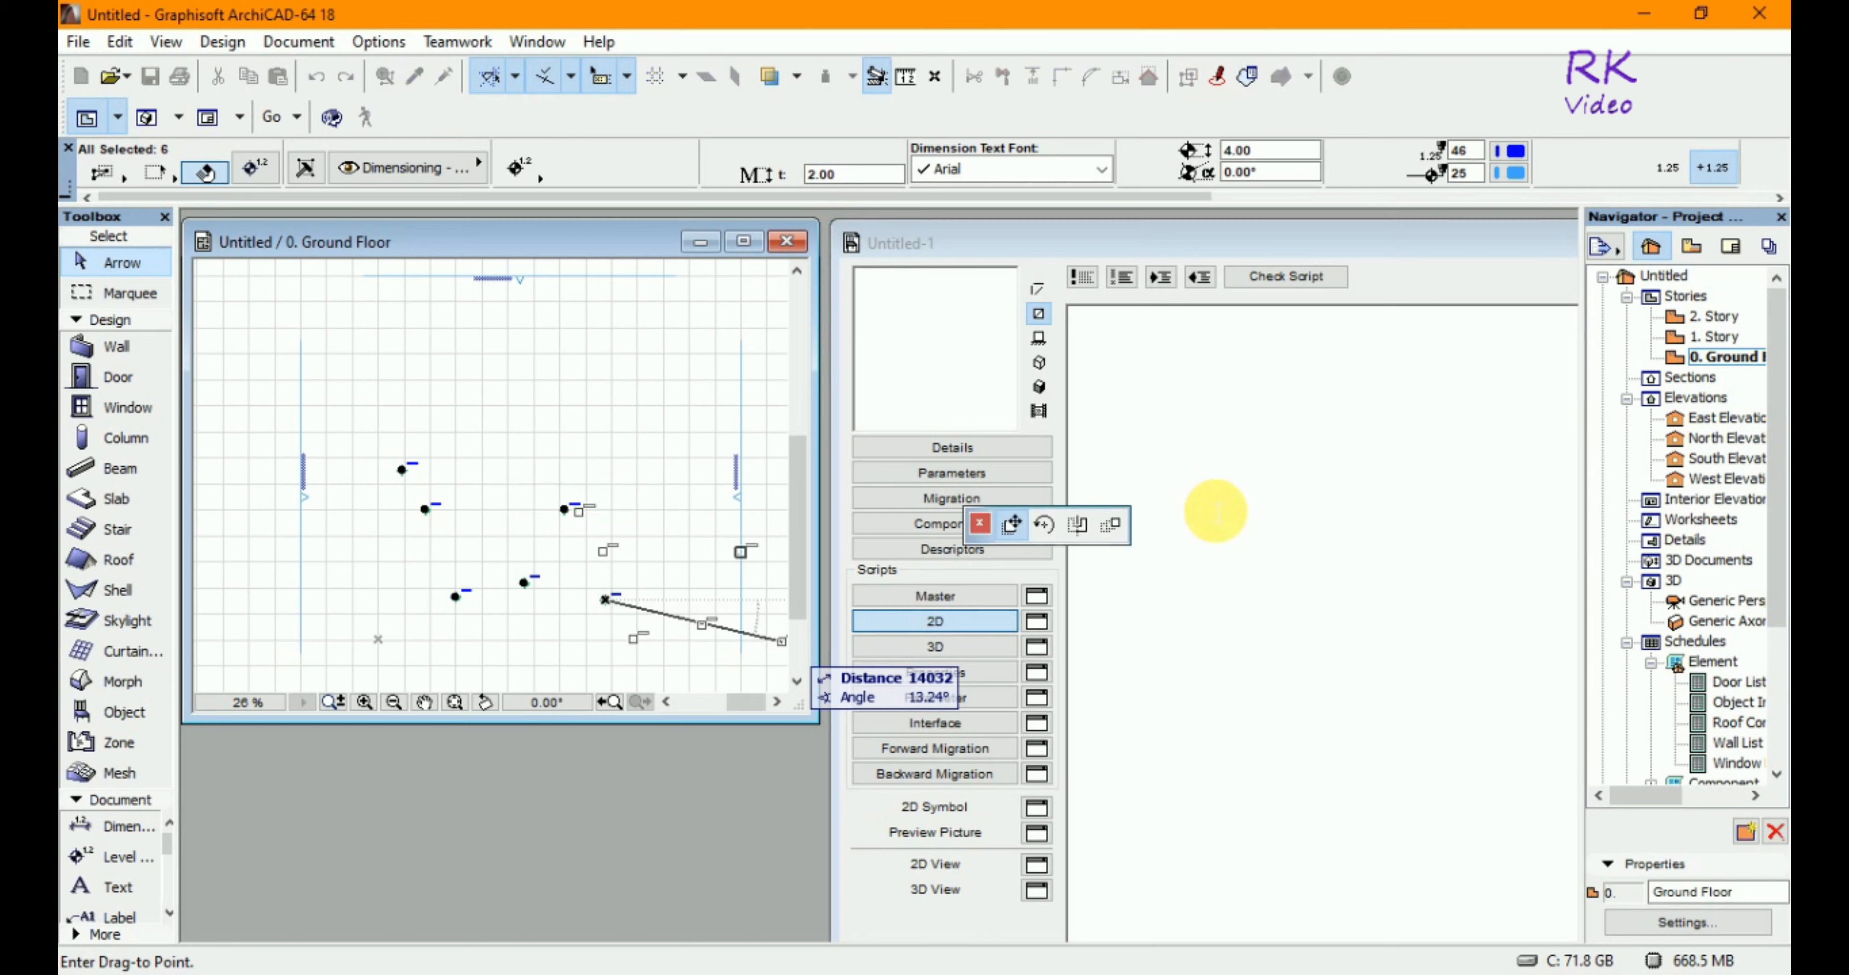
pyautogui.click(1217, 511)
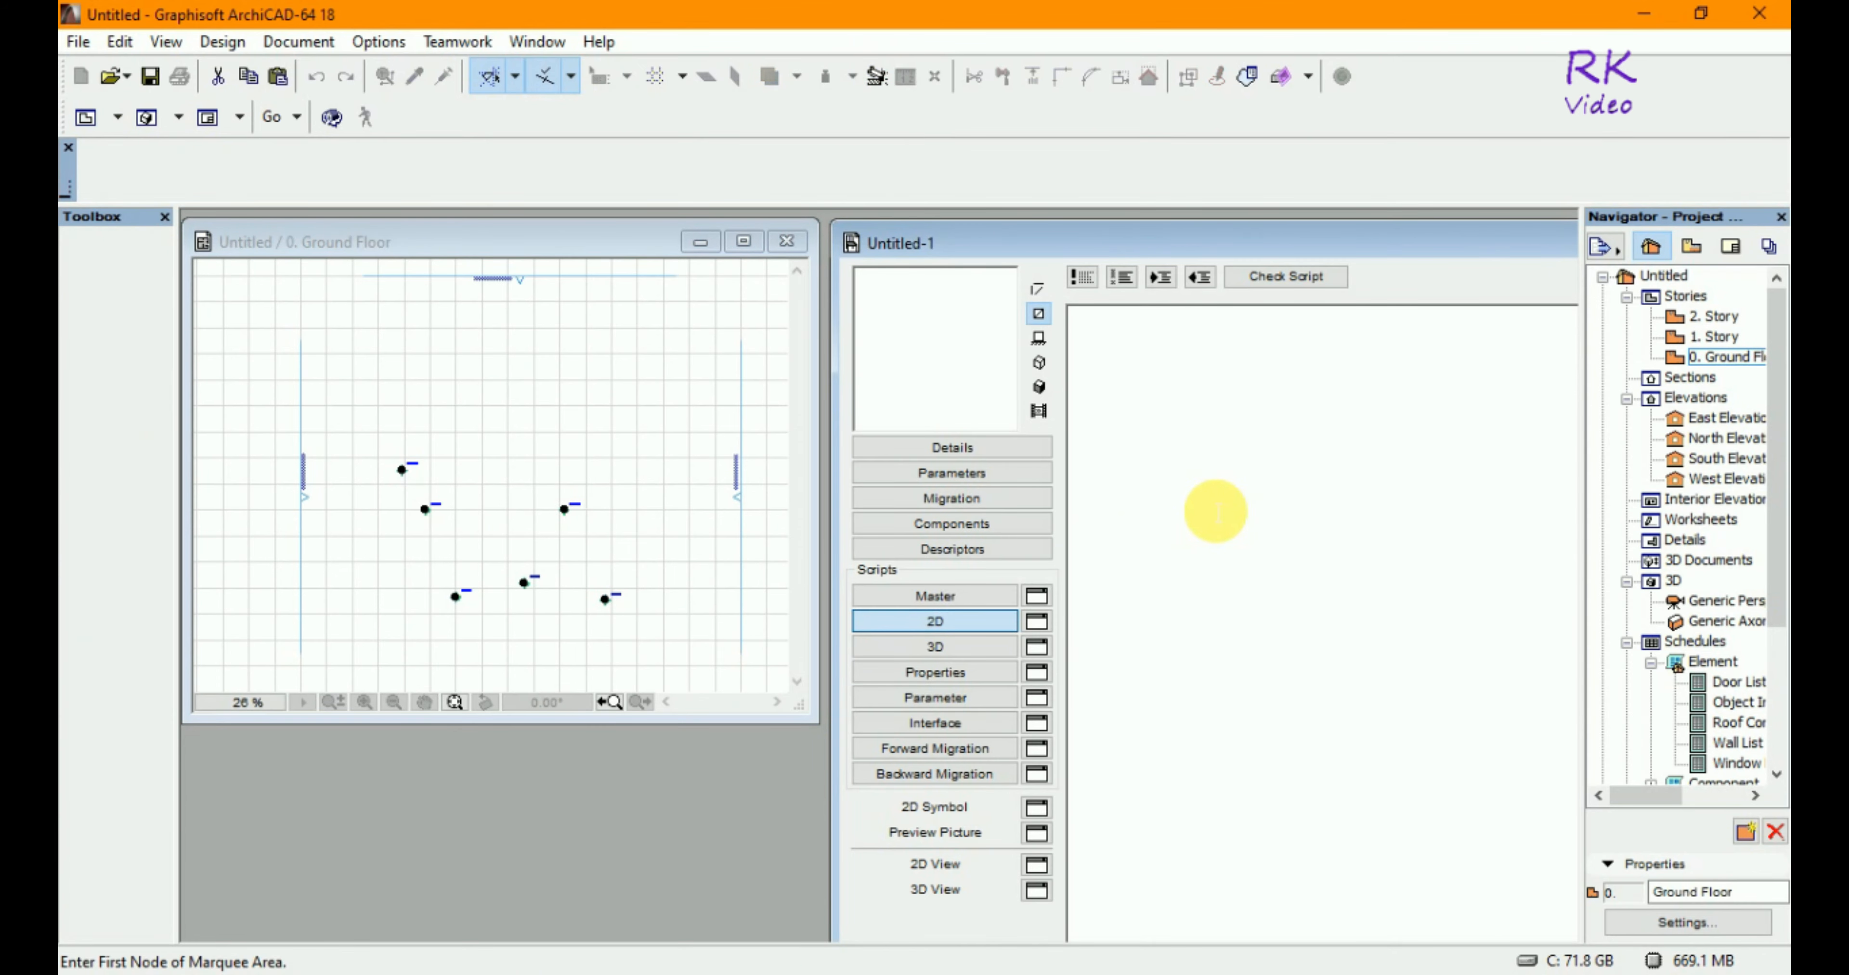
# - Open the object's 3D script and try to move the six selected level dimensions into it from the floor plan
pyautogui.click(983, 647)
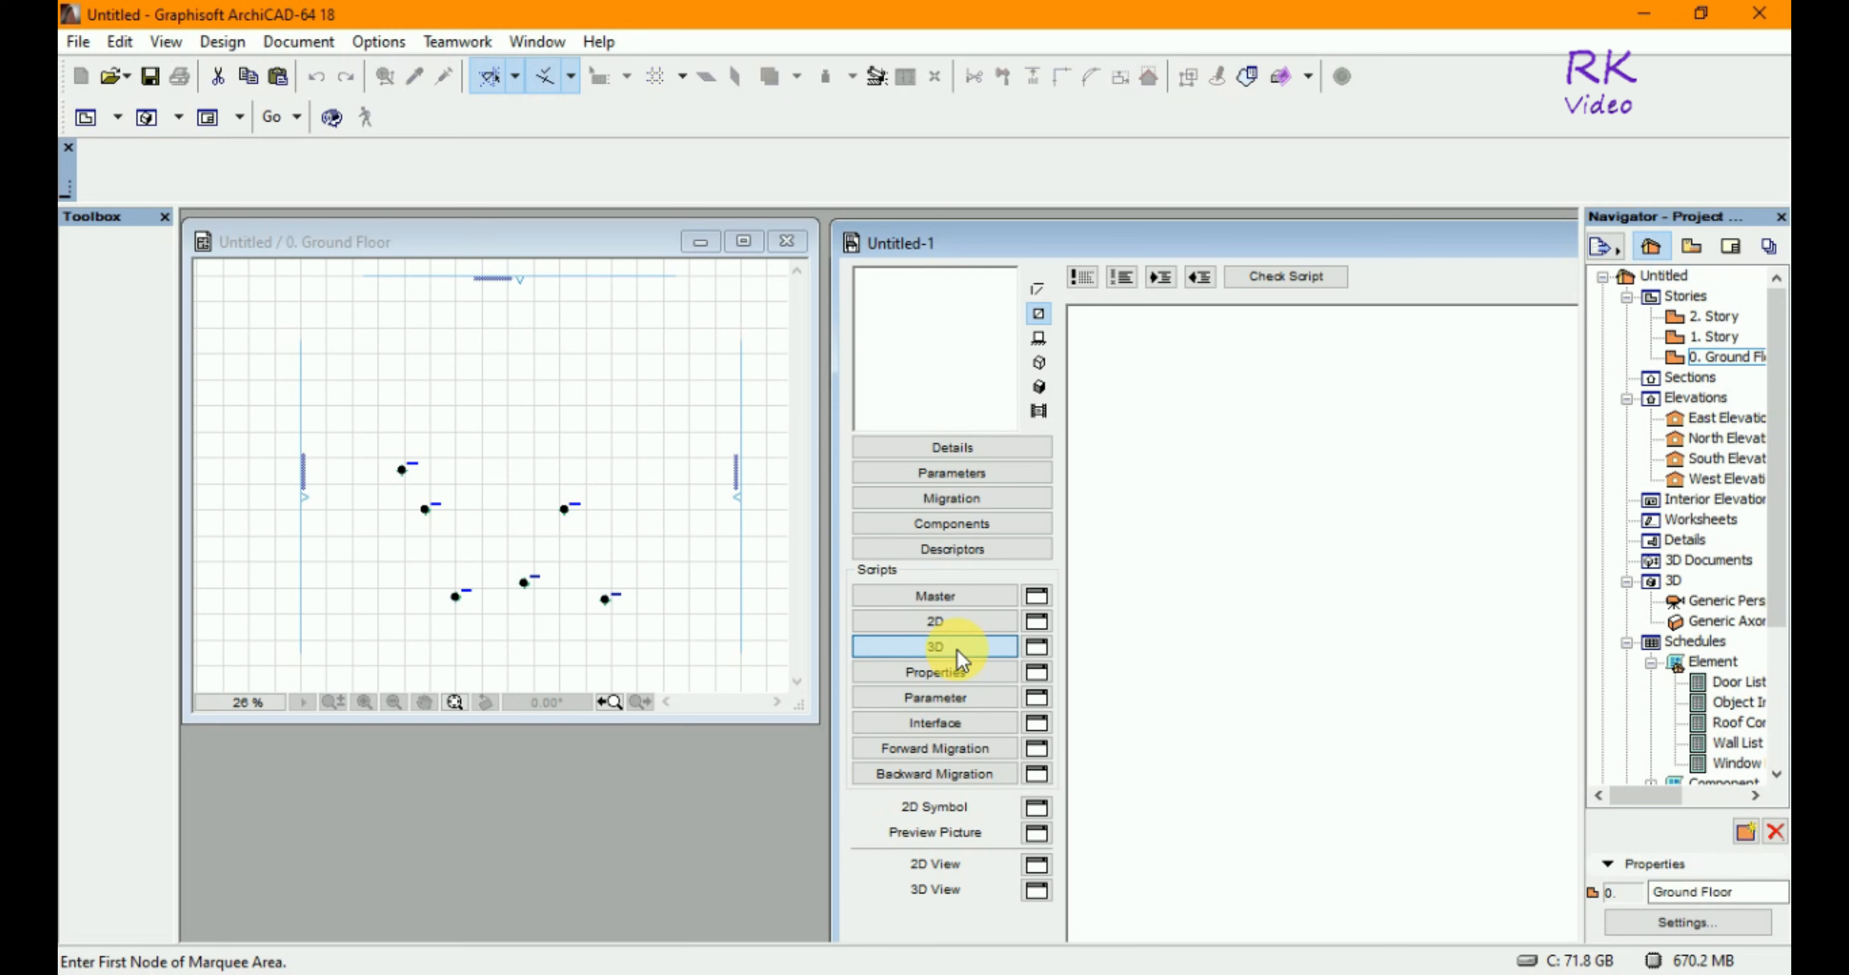
pyautogui.click(605, 606)
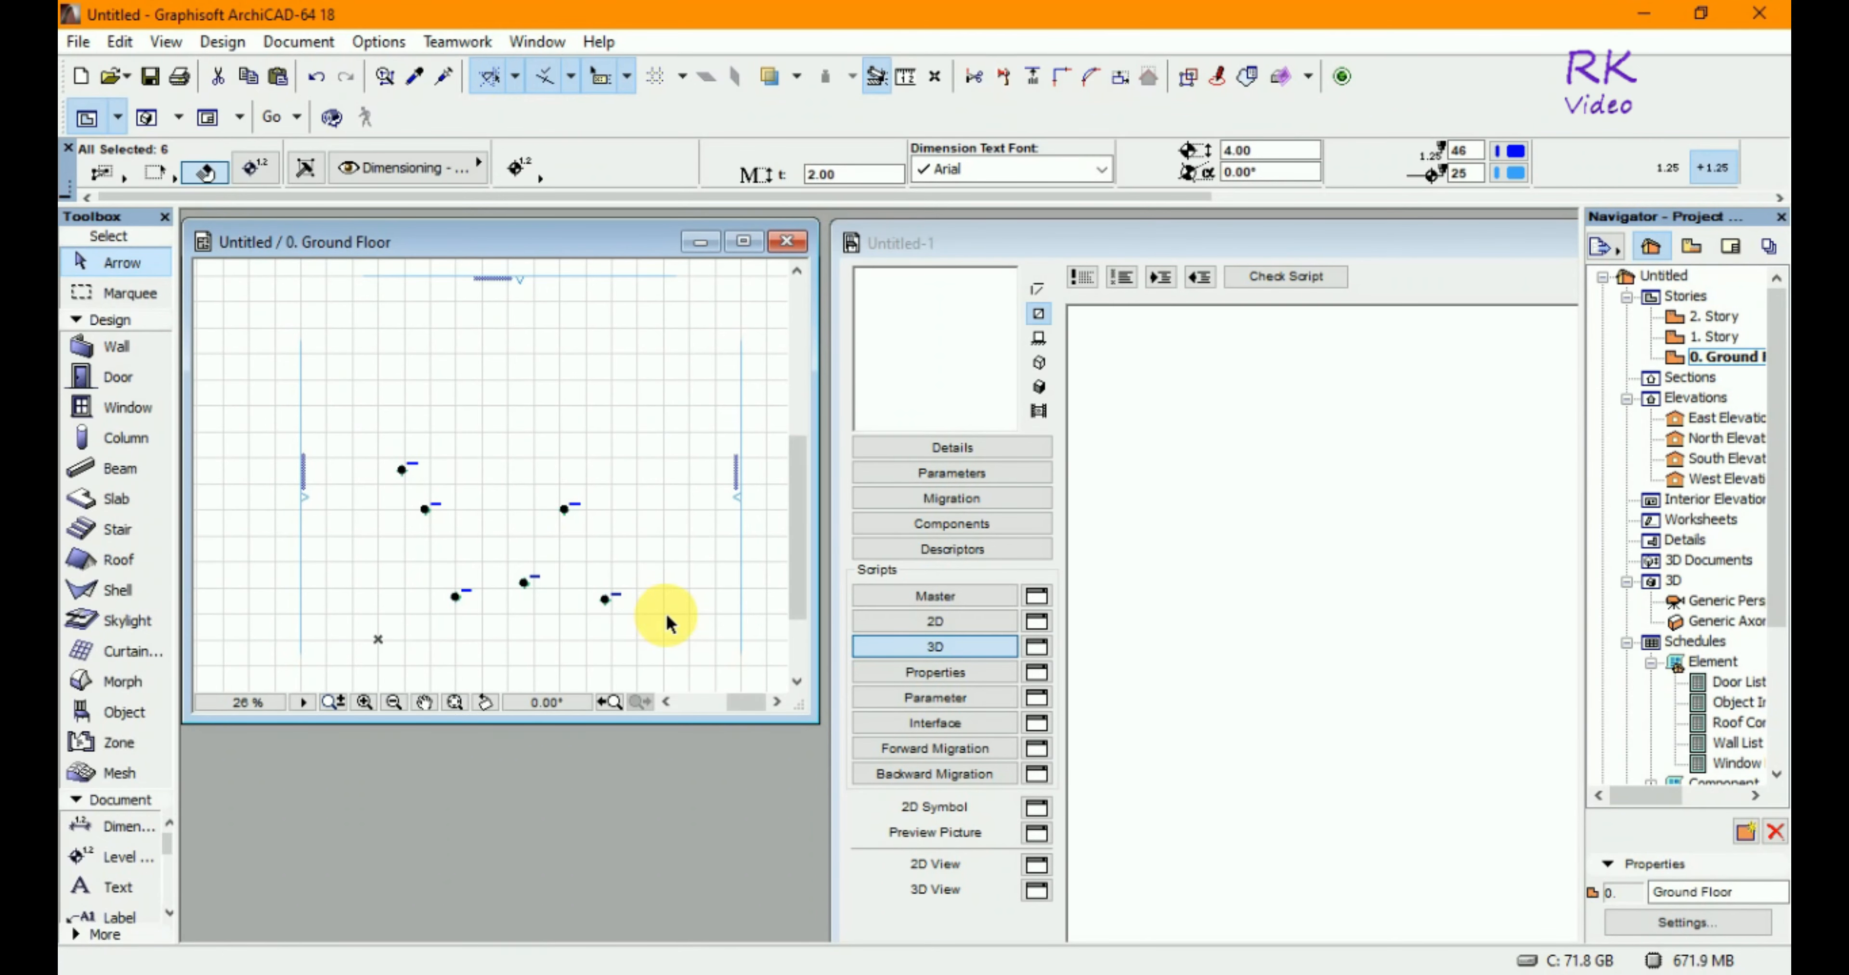
pyautogui.click(605, 606)
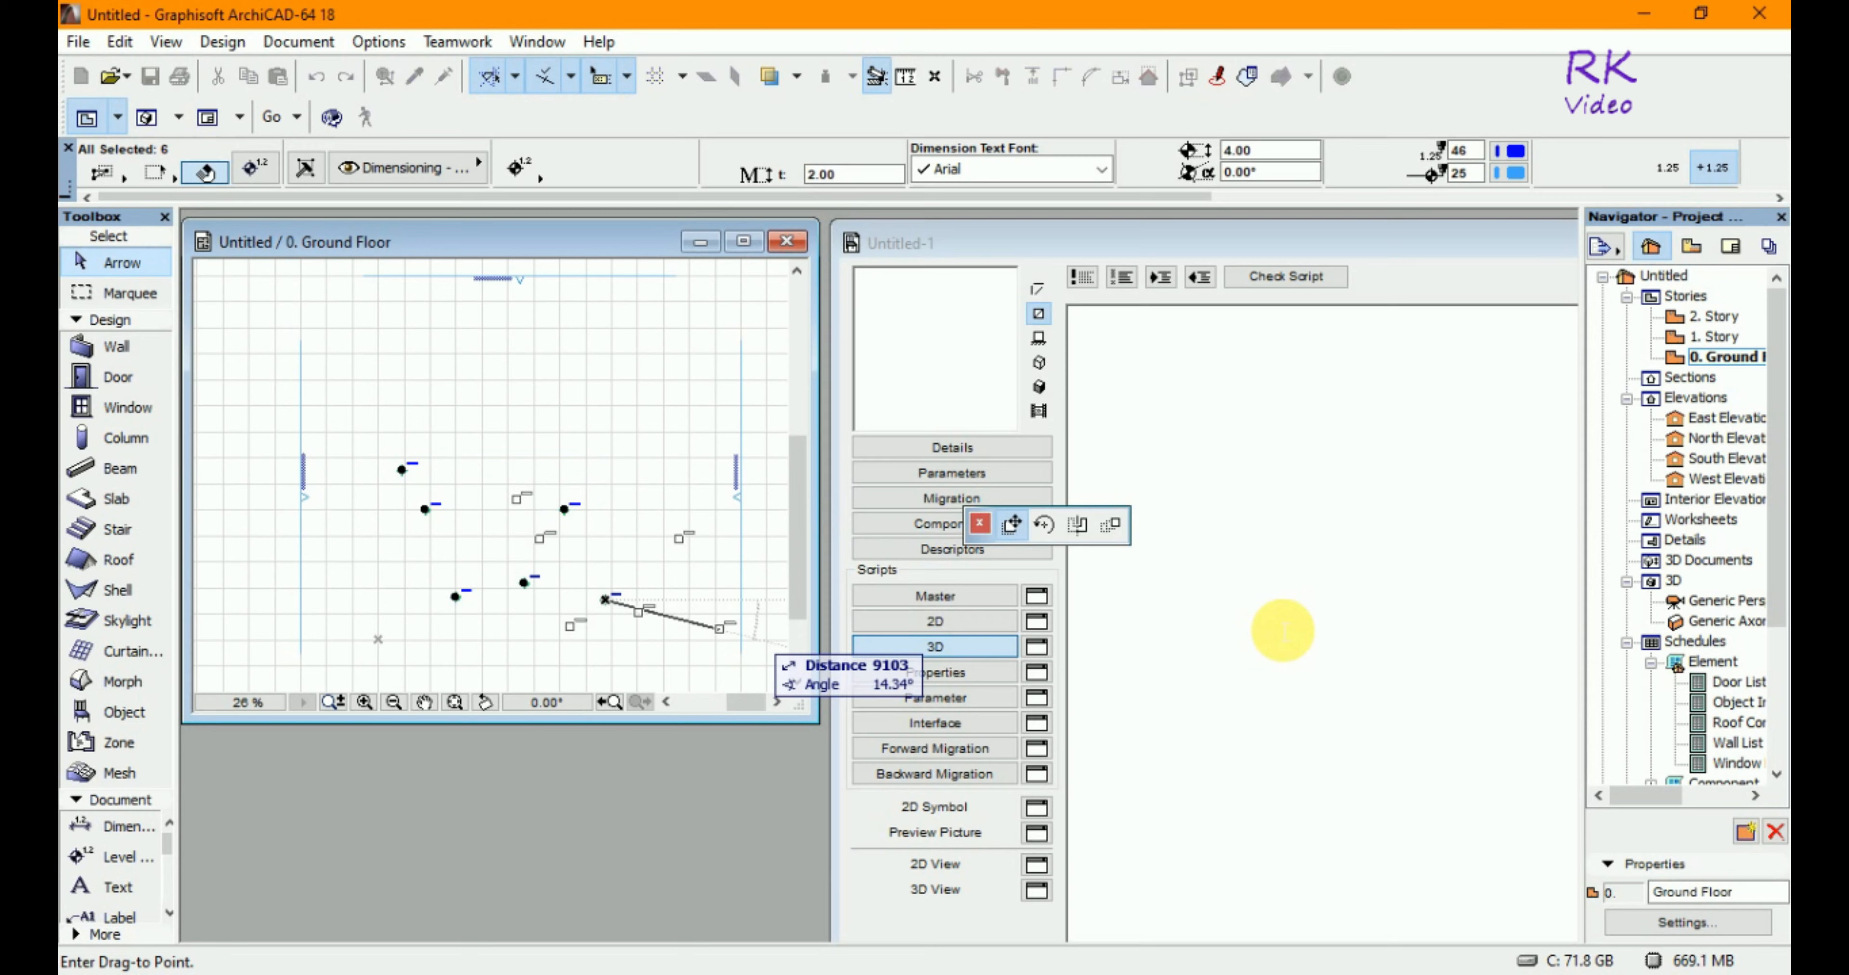
pyautogui.click(1282, 631)
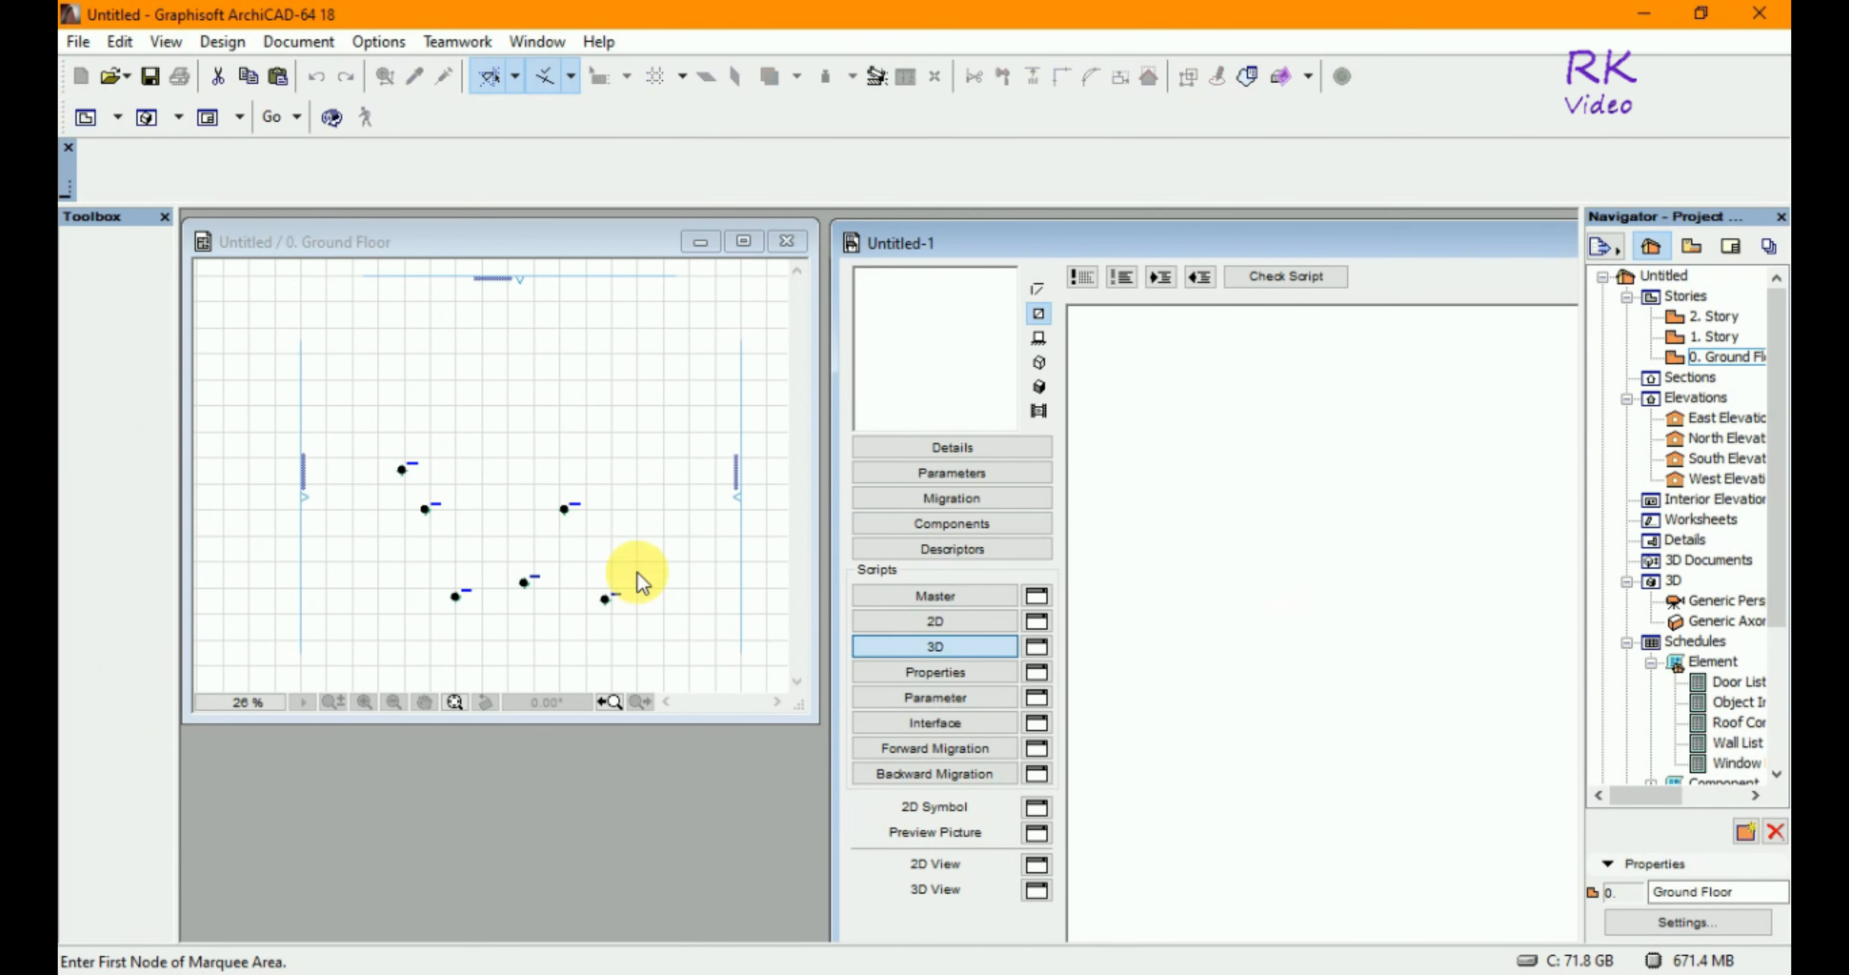
# - Deselect the group, select only the lower-right level dimension and try to move it into the 3D script
pyautogui.click(655, 550)
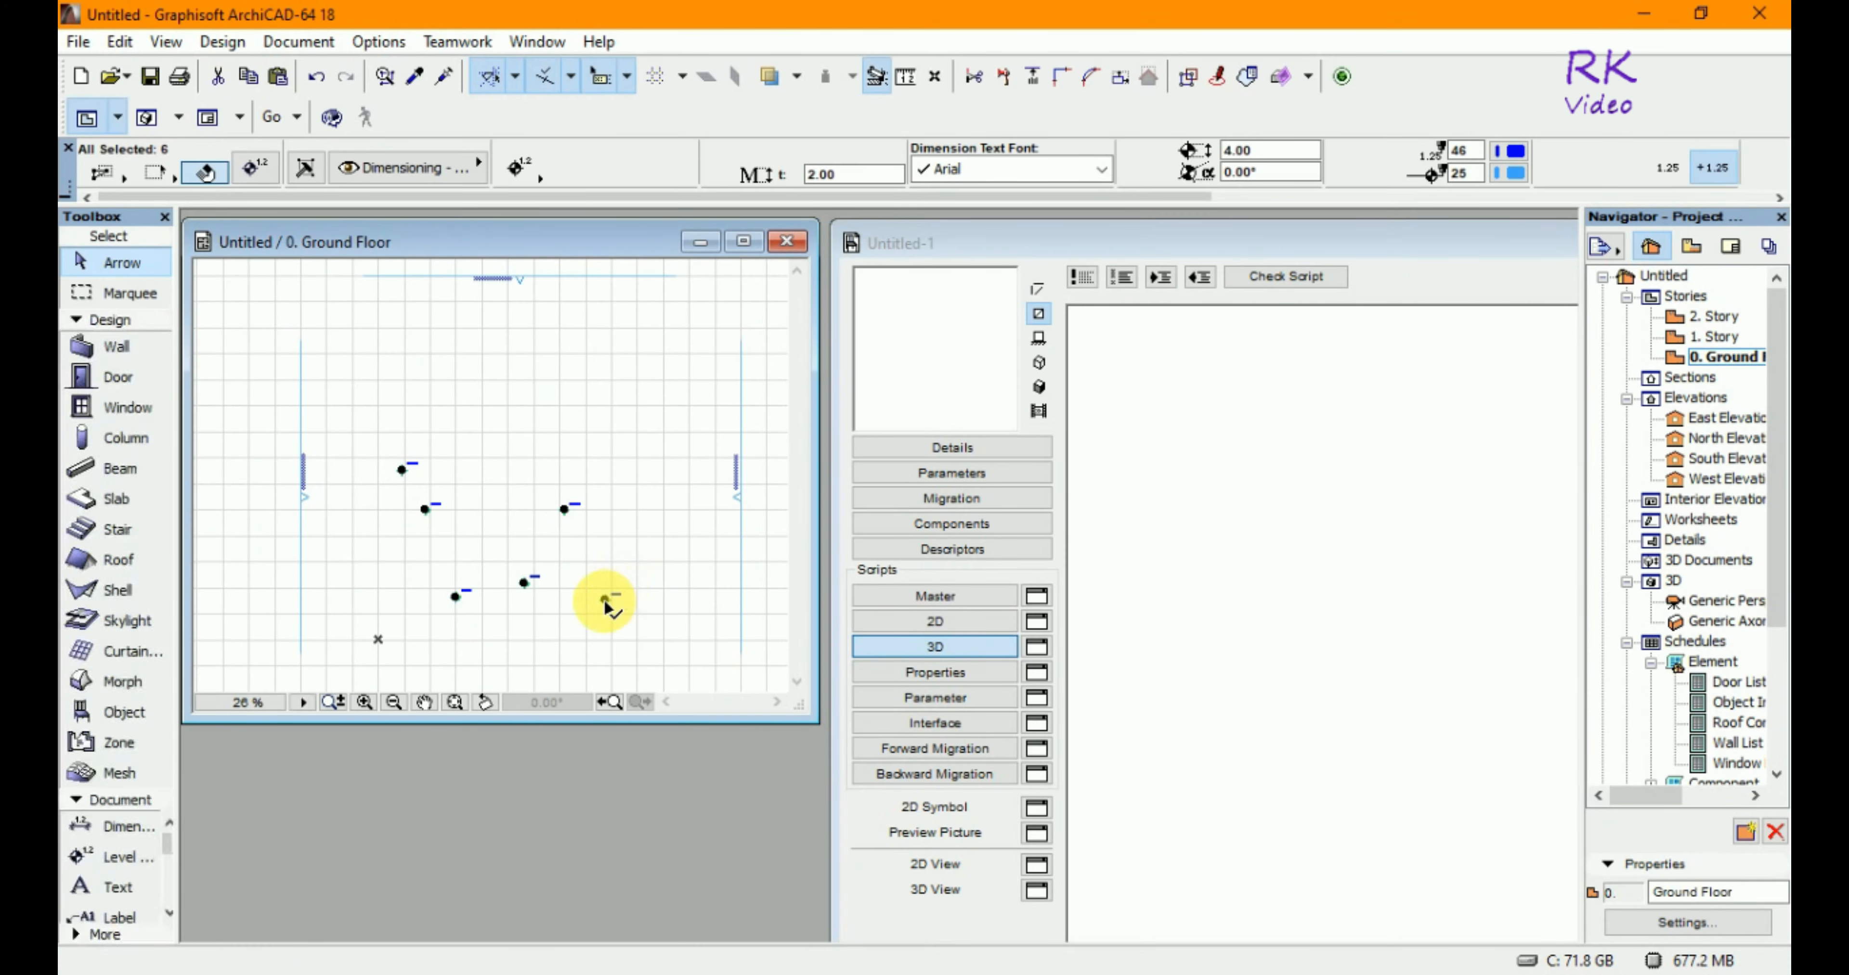
pyautogui.click(638, 578)
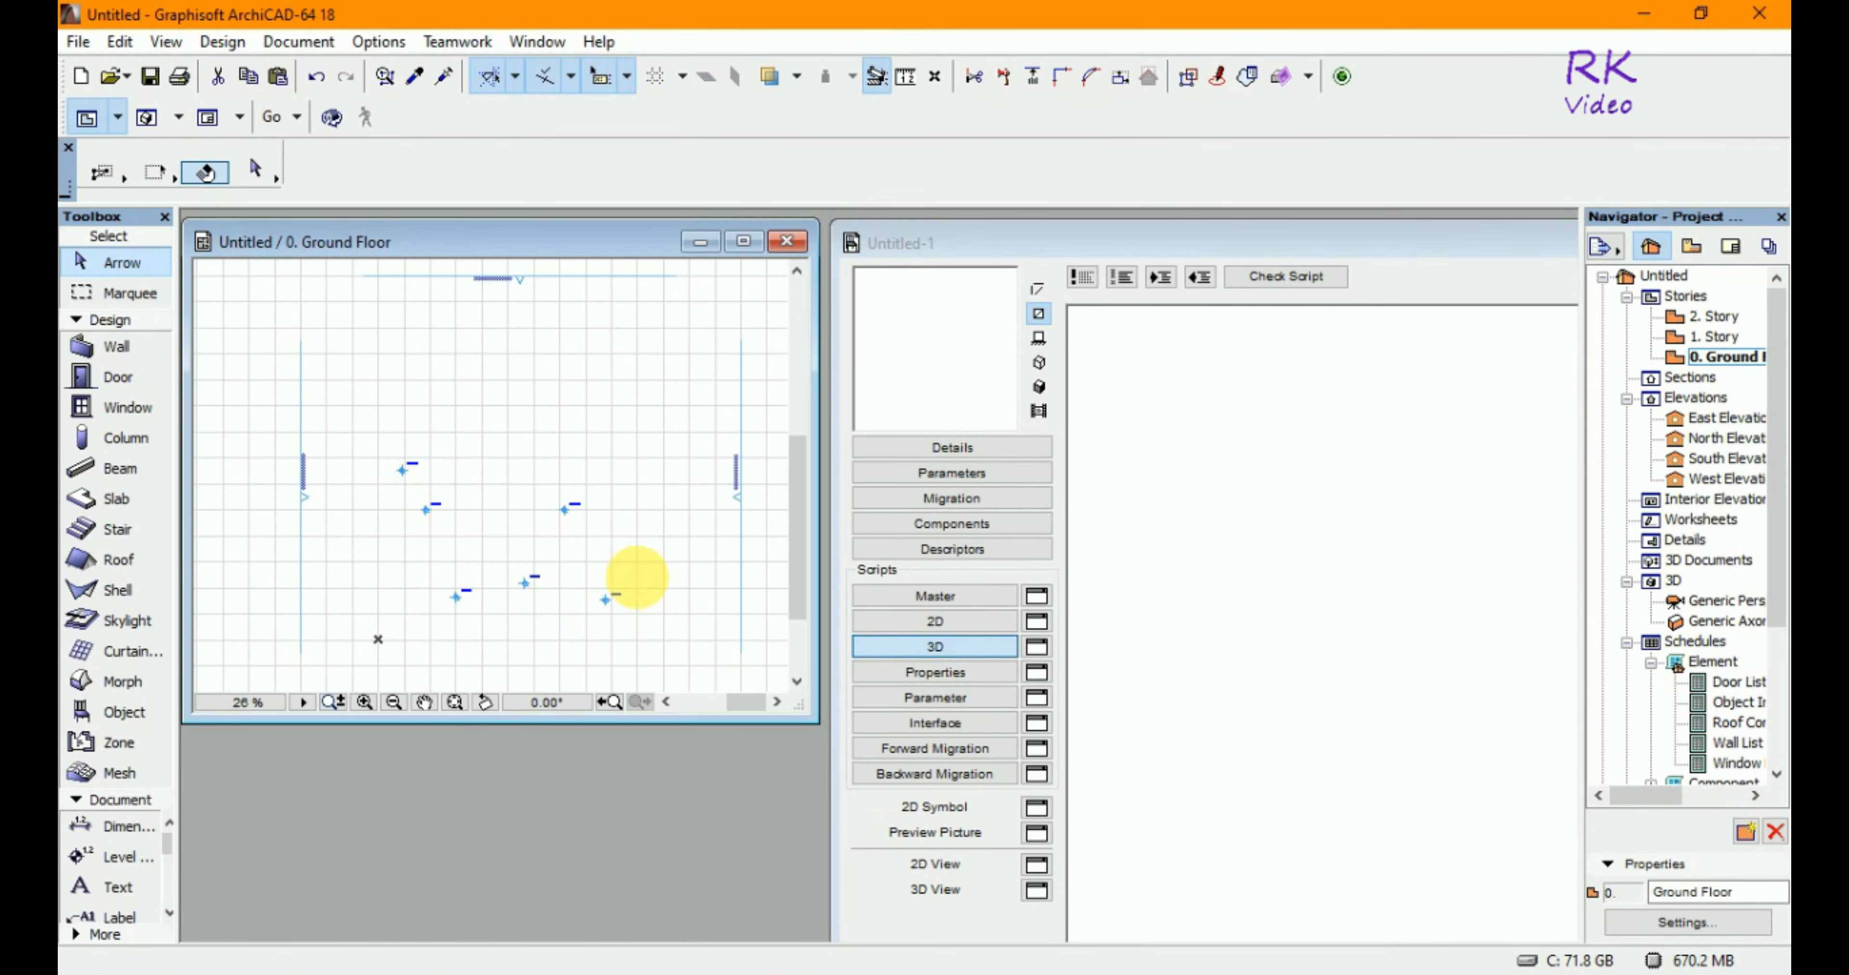
pyautogui.click(976, 628)
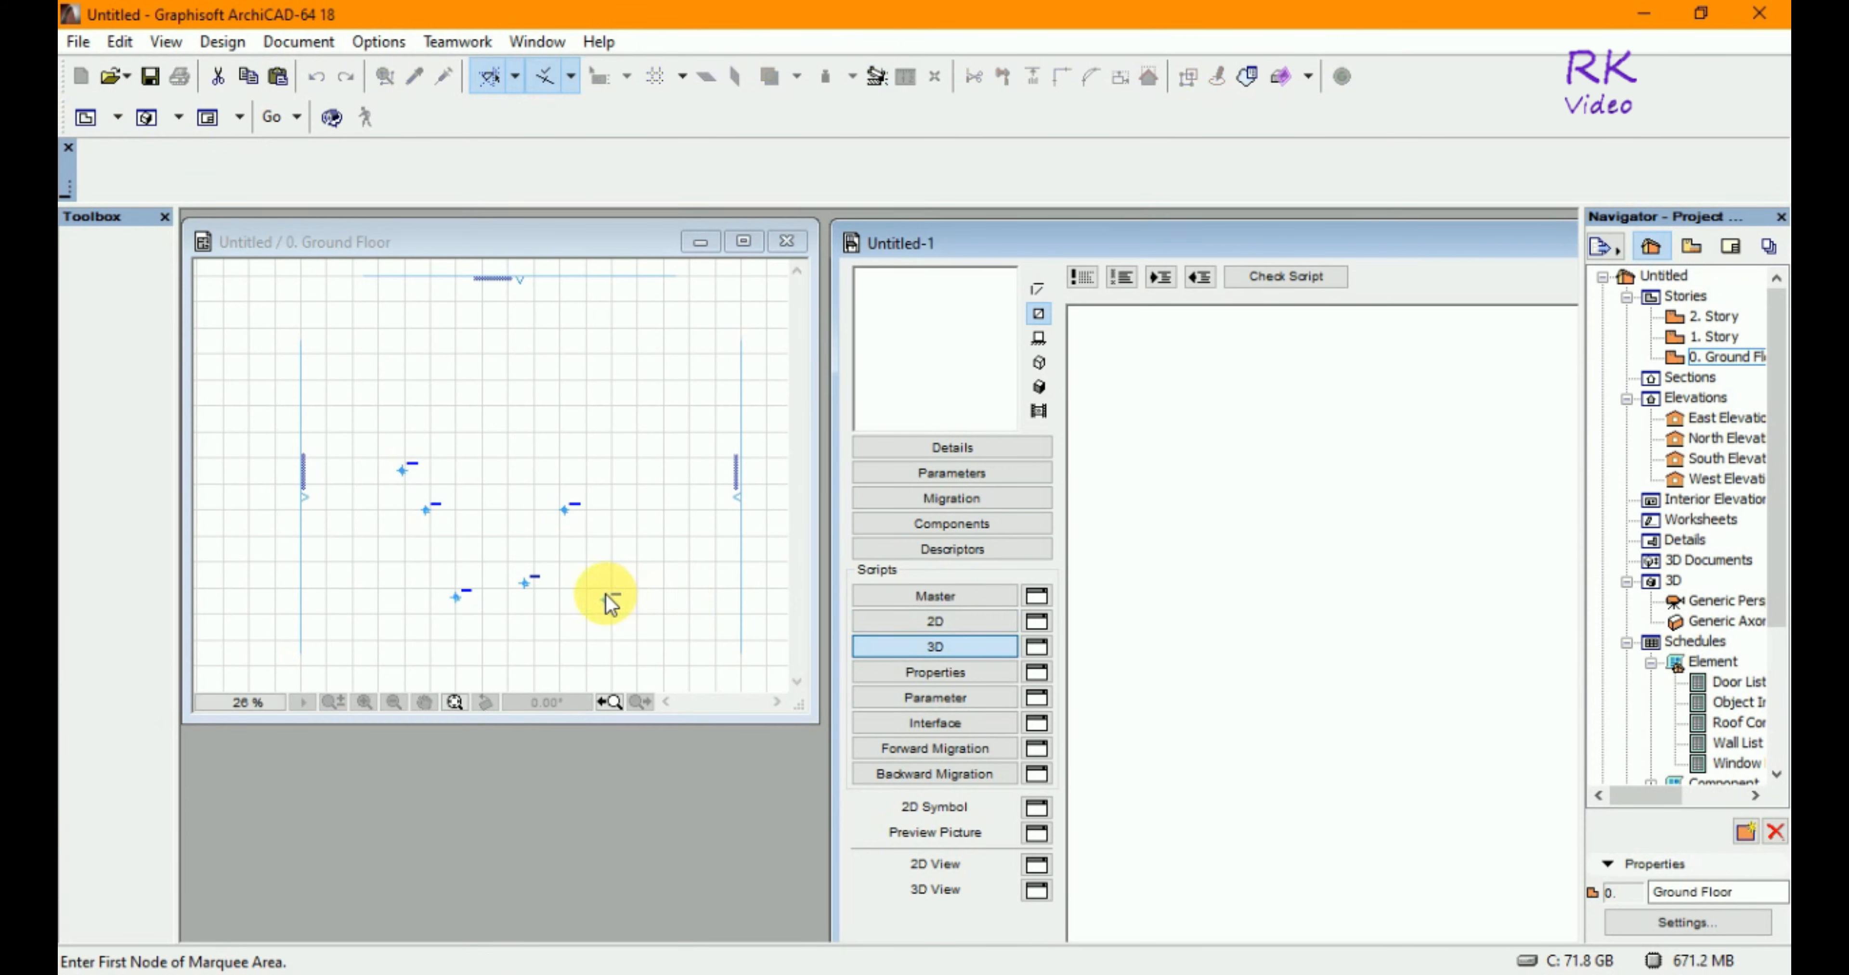
pyautogui.click(608, 611)
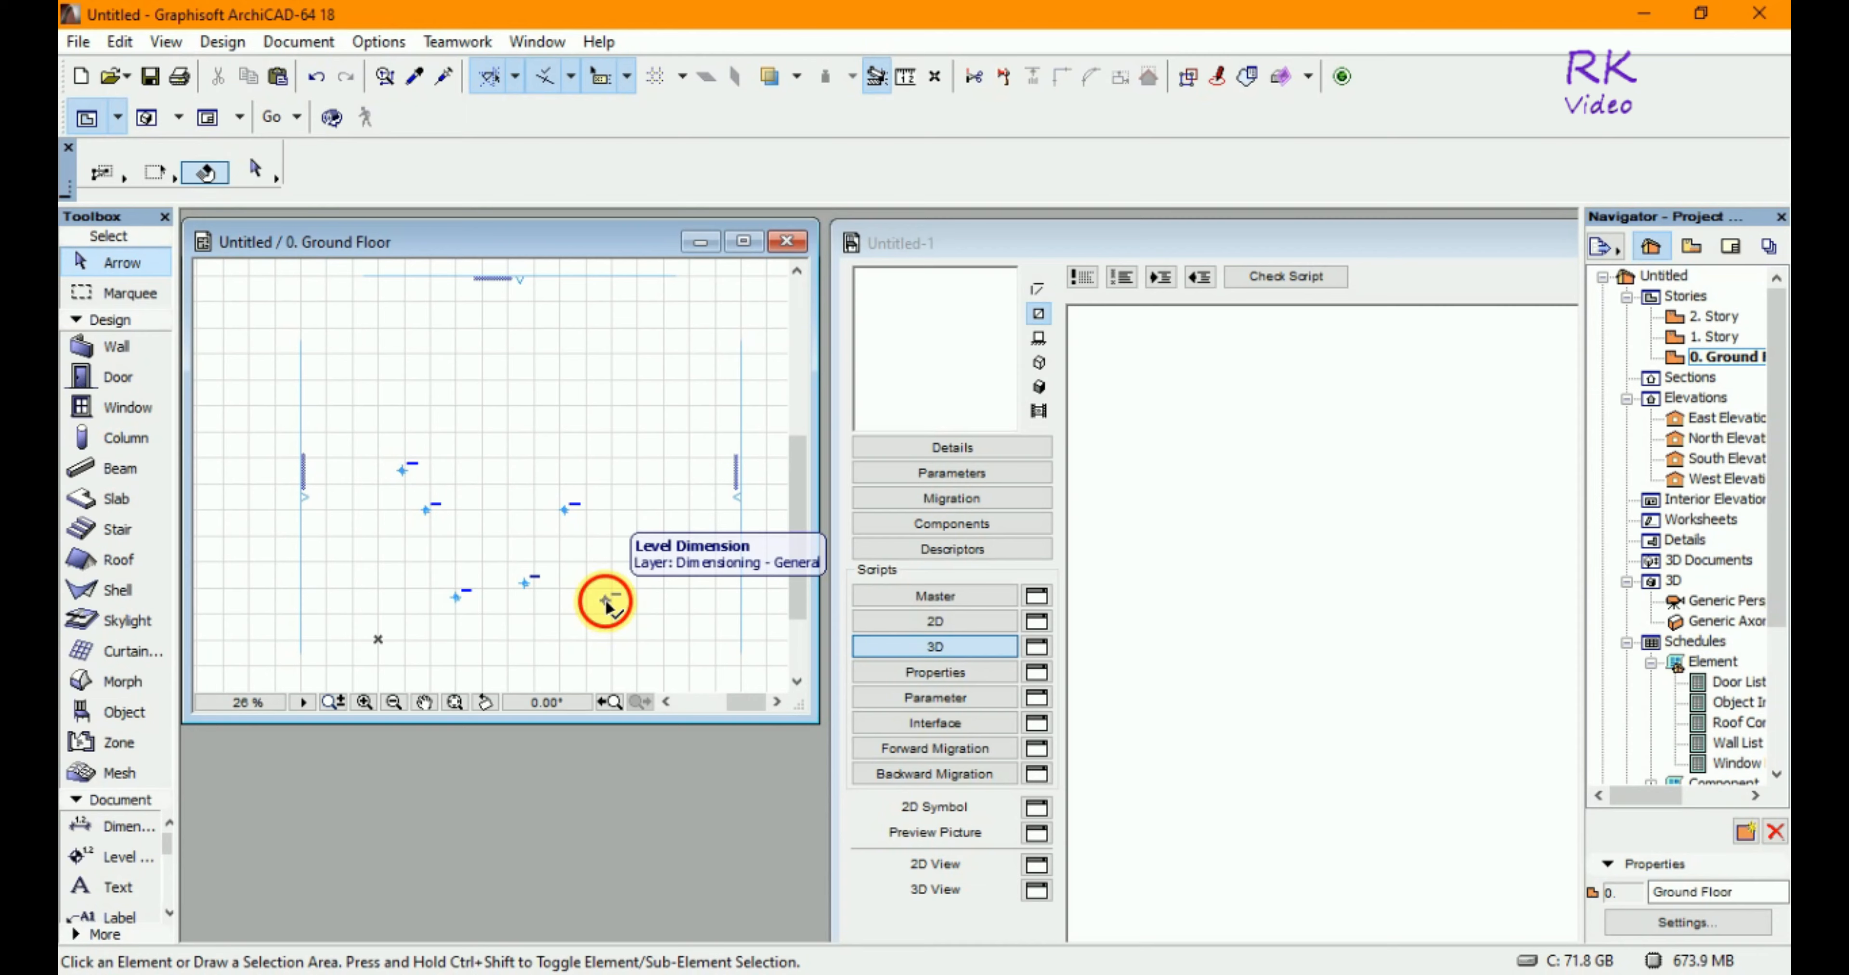
pyautogui.click(608, 606)
pyautogui.moveTo(633, 611); pyautogui.dragTo(1059, 654)
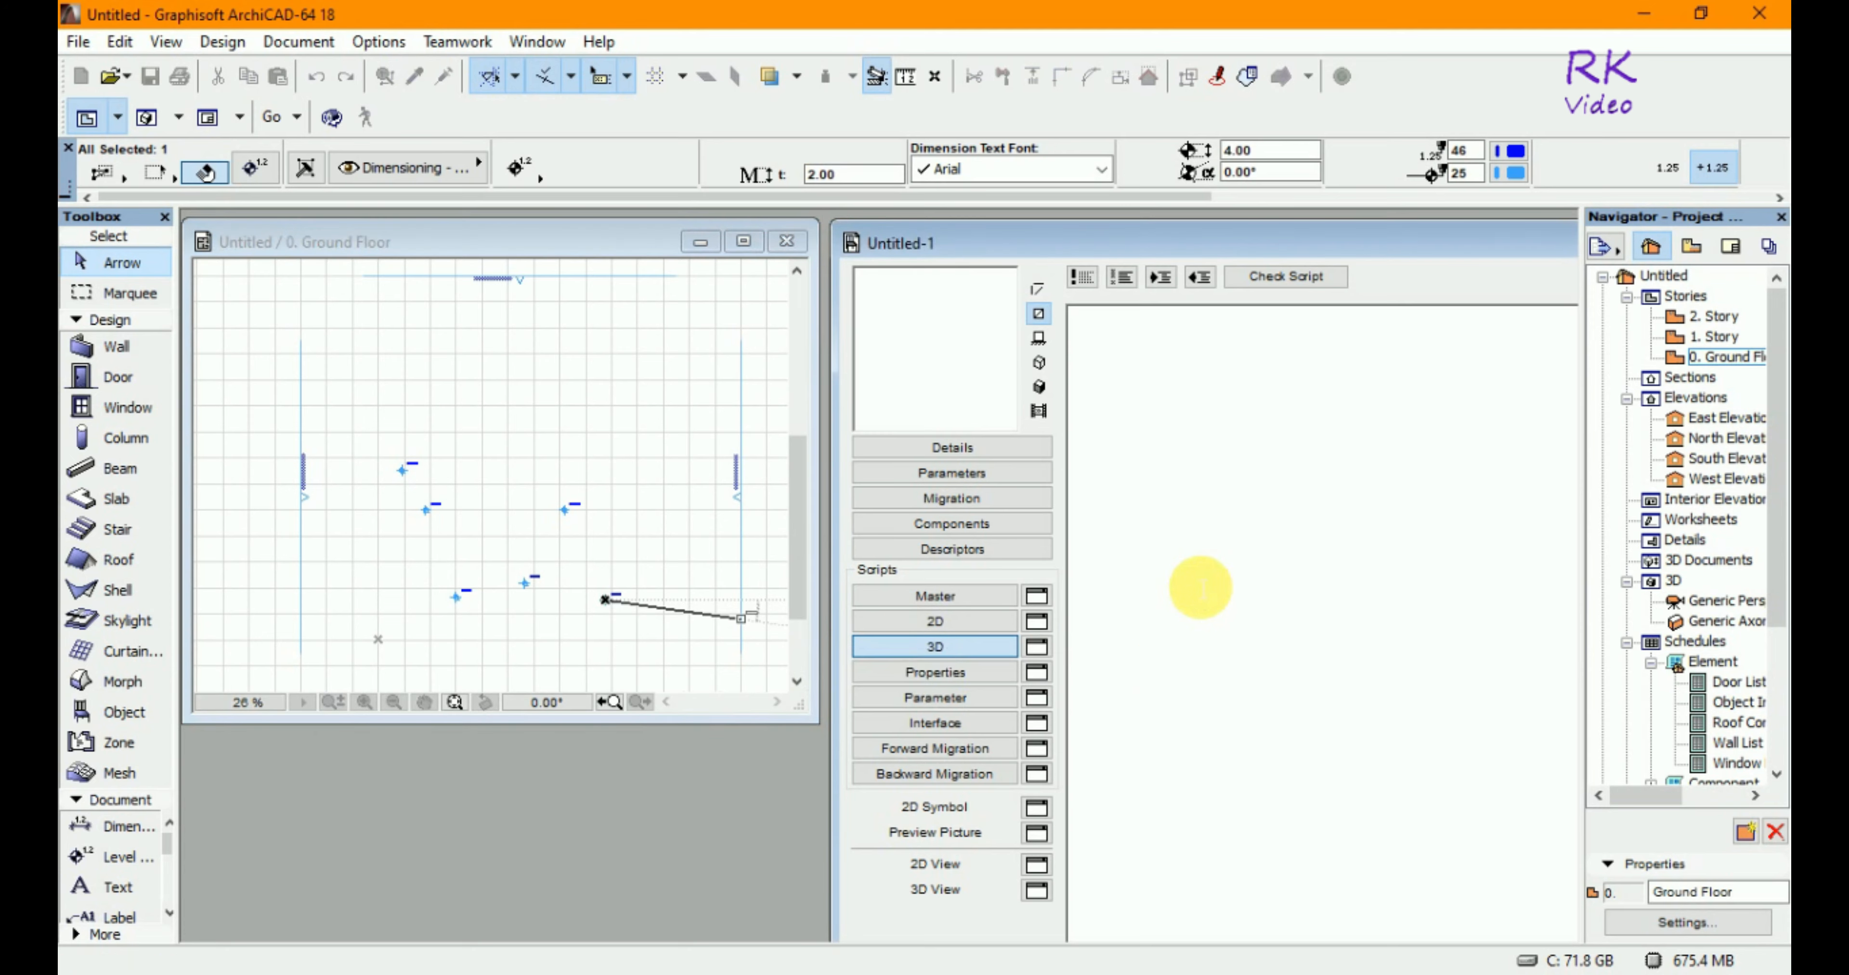
pyautogui.click(1202, 590)
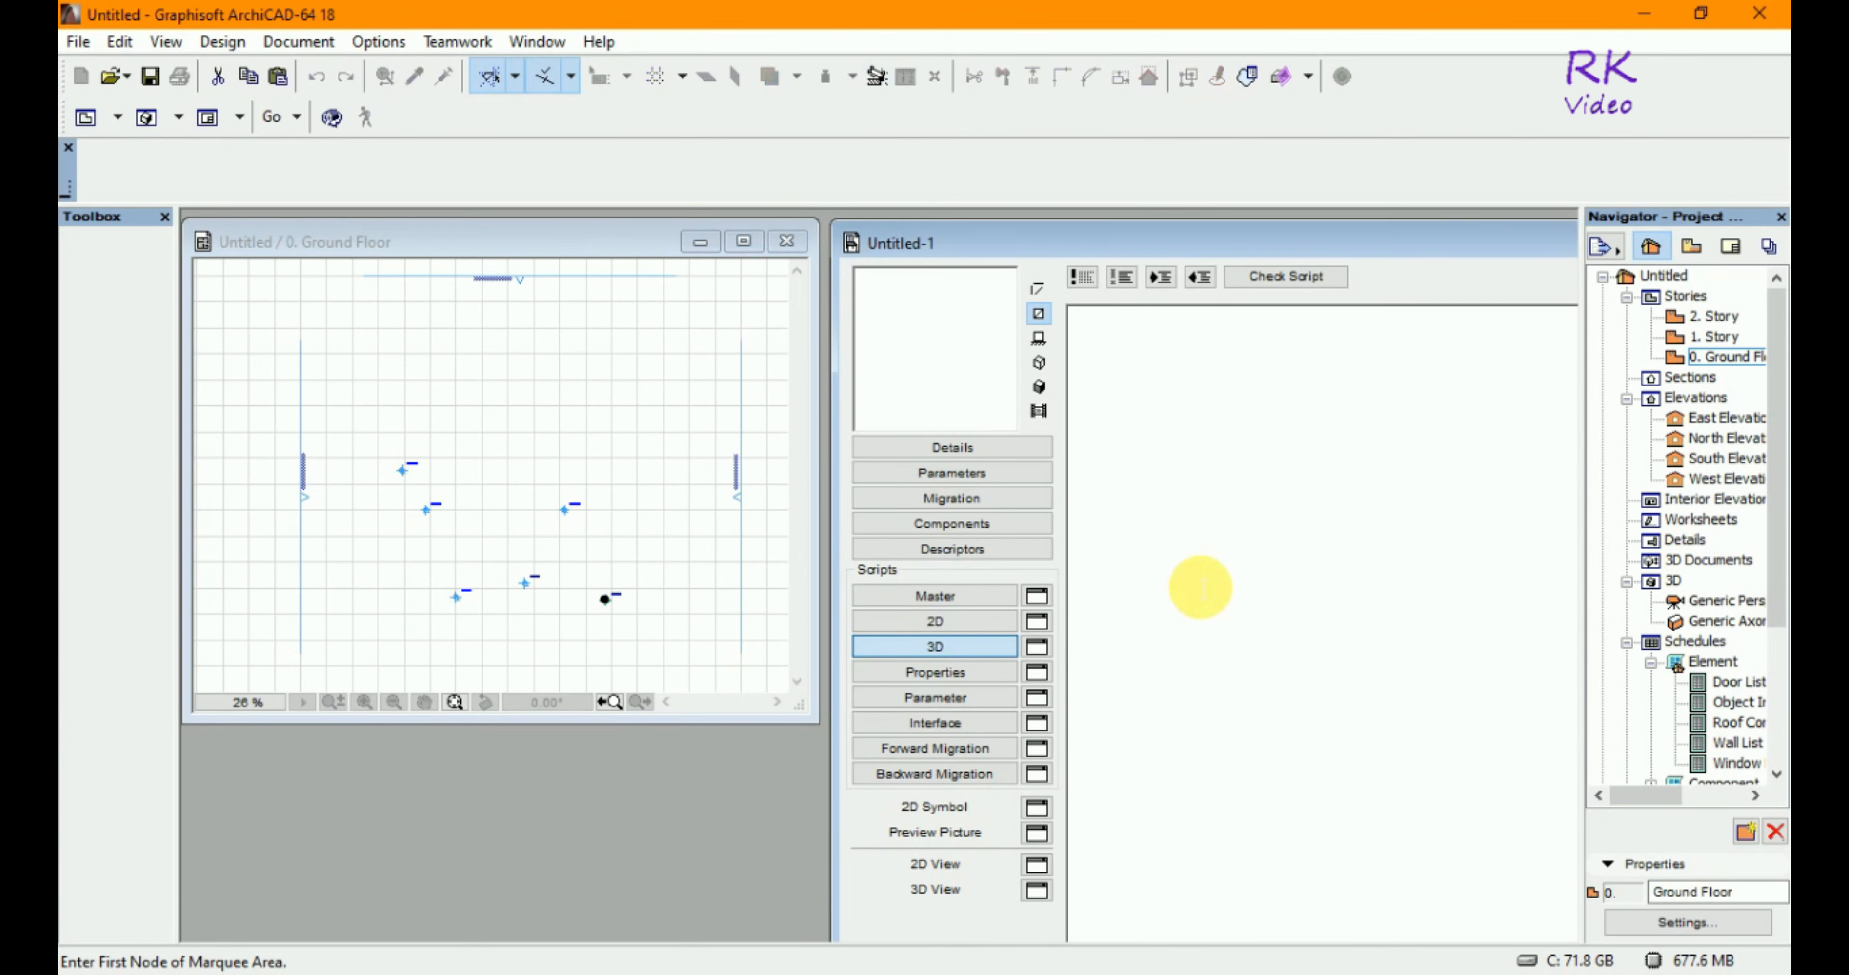
# - Copy the selected lower-right level dimension from the floor plan and try to paste it into the object's 3D script
pyautogui.click(608, 597)
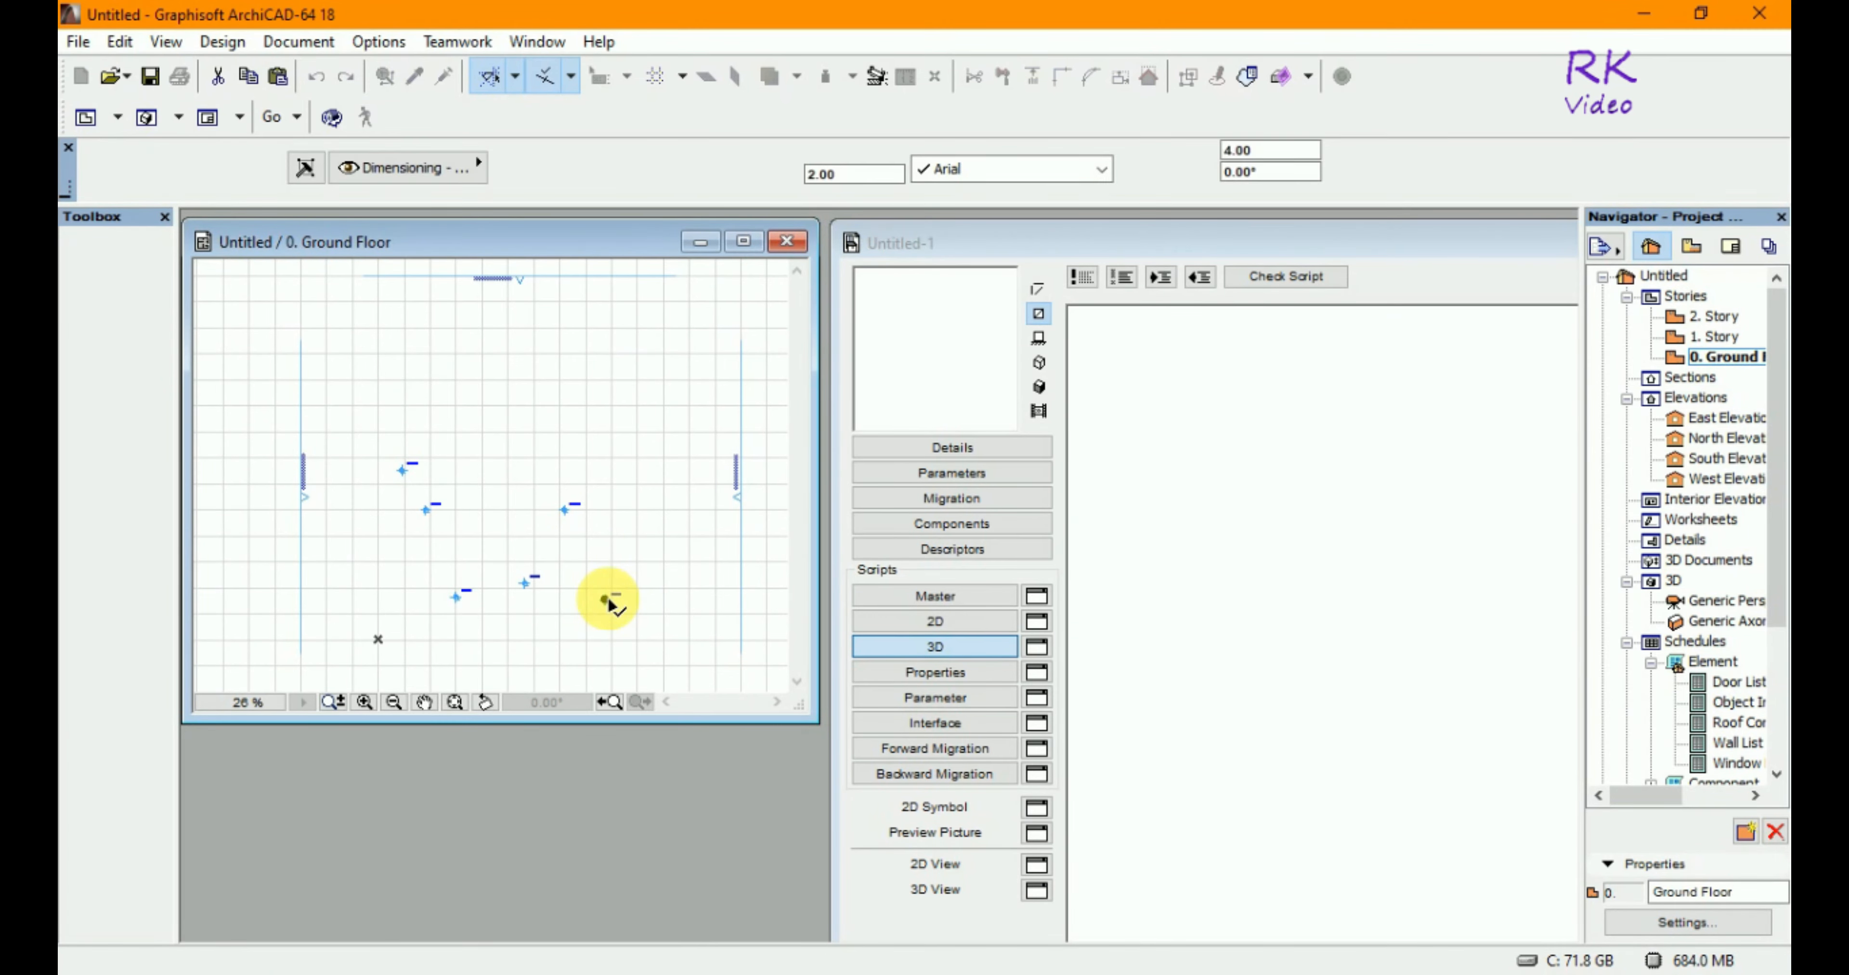
pyautogui.rightClick(608, 598)
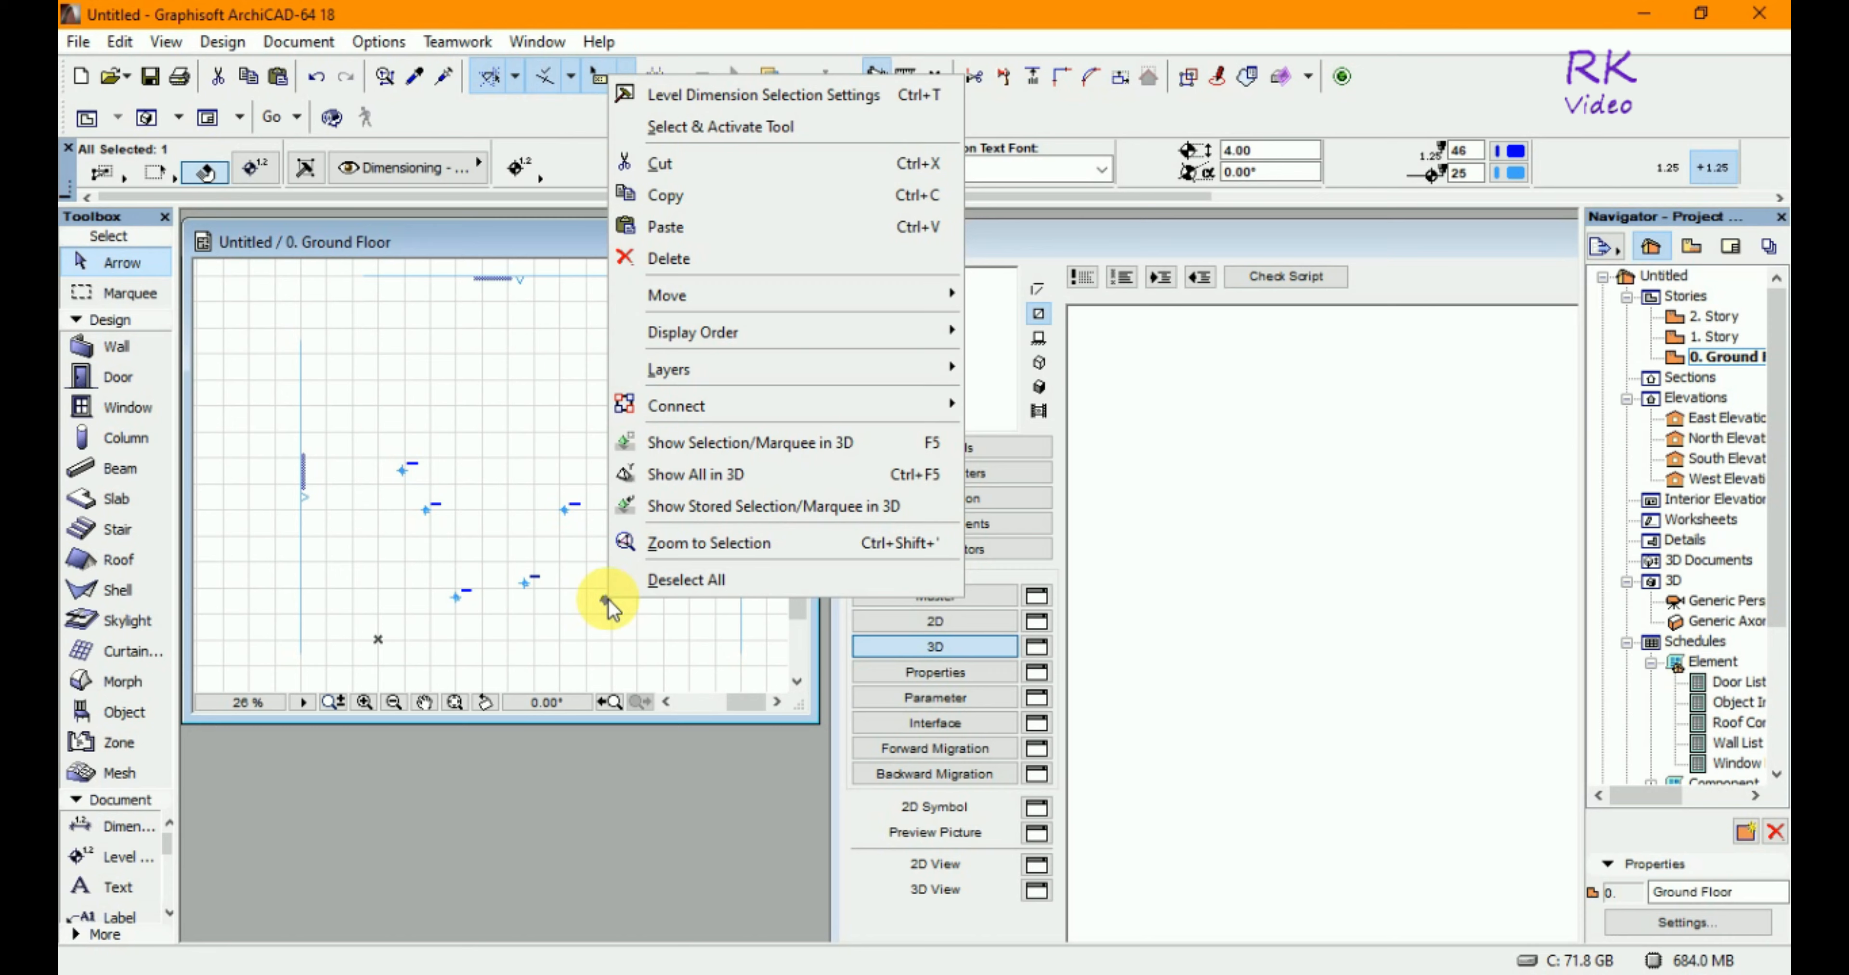
pyautogui.click(737, 202)
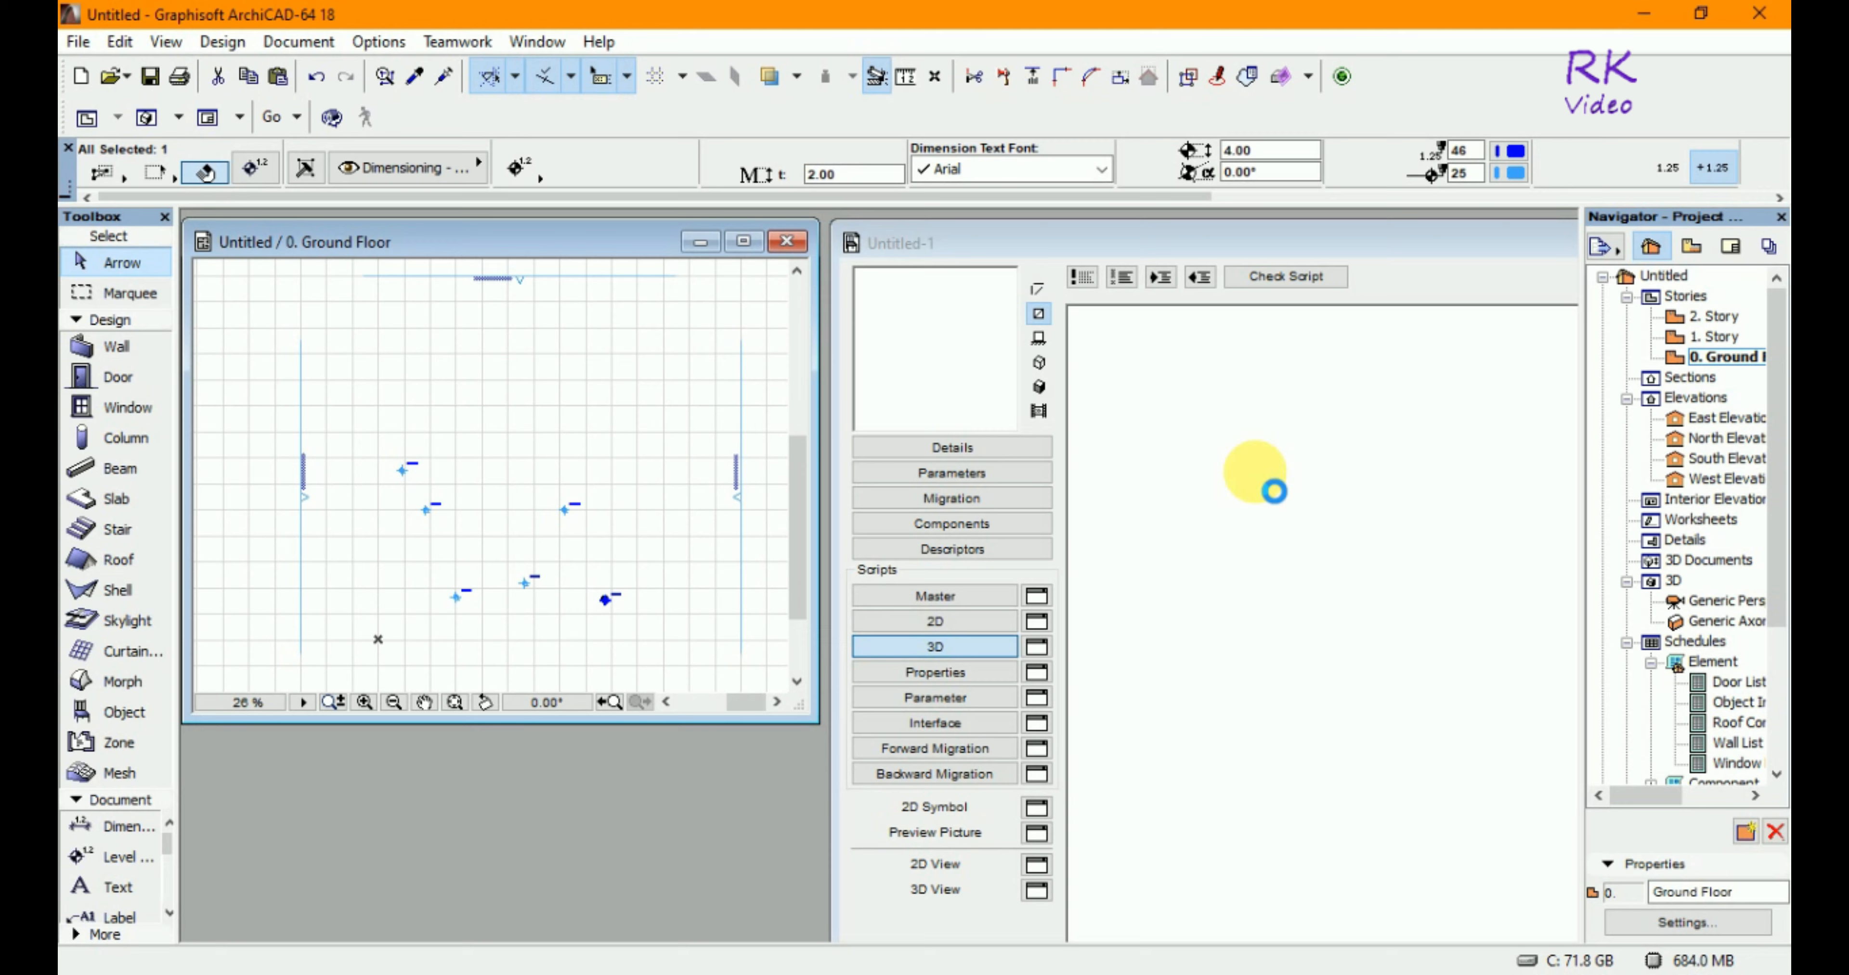
pyautogui.click(1261, 485)
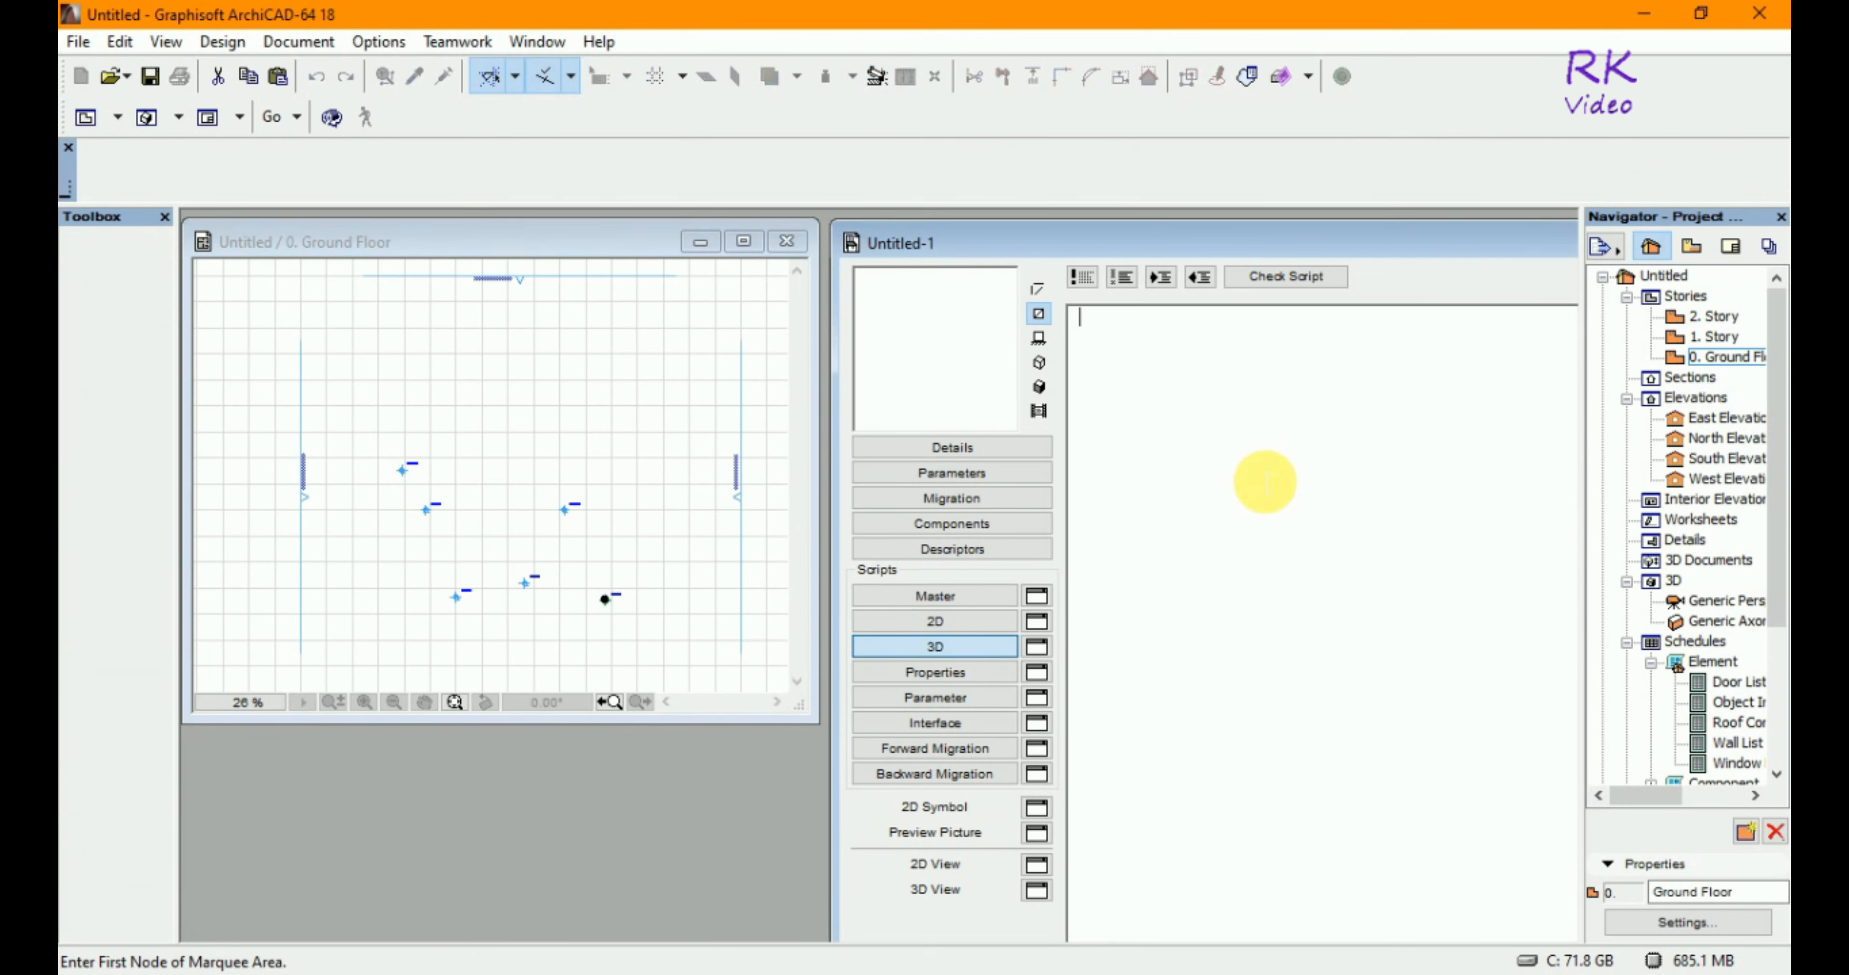
pyautogui.click(1266, 483)
pyautogui.hotkey('ctrl', 'v')
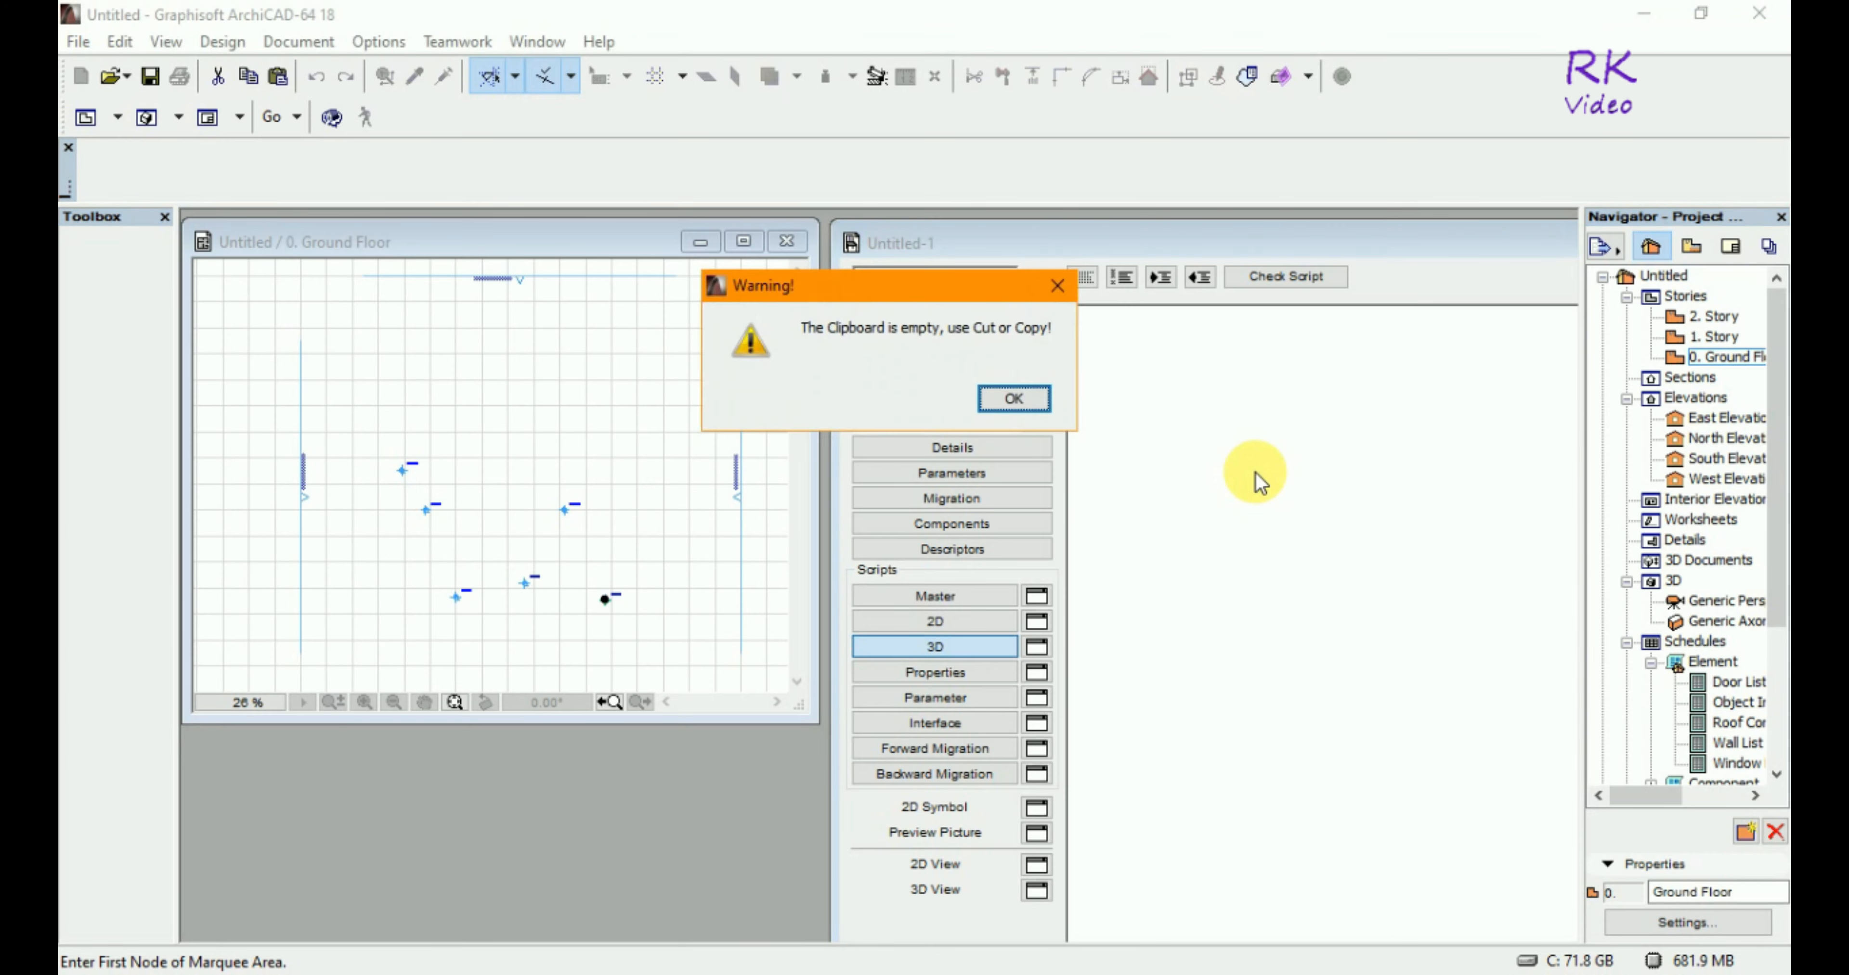
# - Dismiss the clipboard warning and try again to move the lower-right level dimension into the object's 3D script
pyautogui.click(1019, 402)
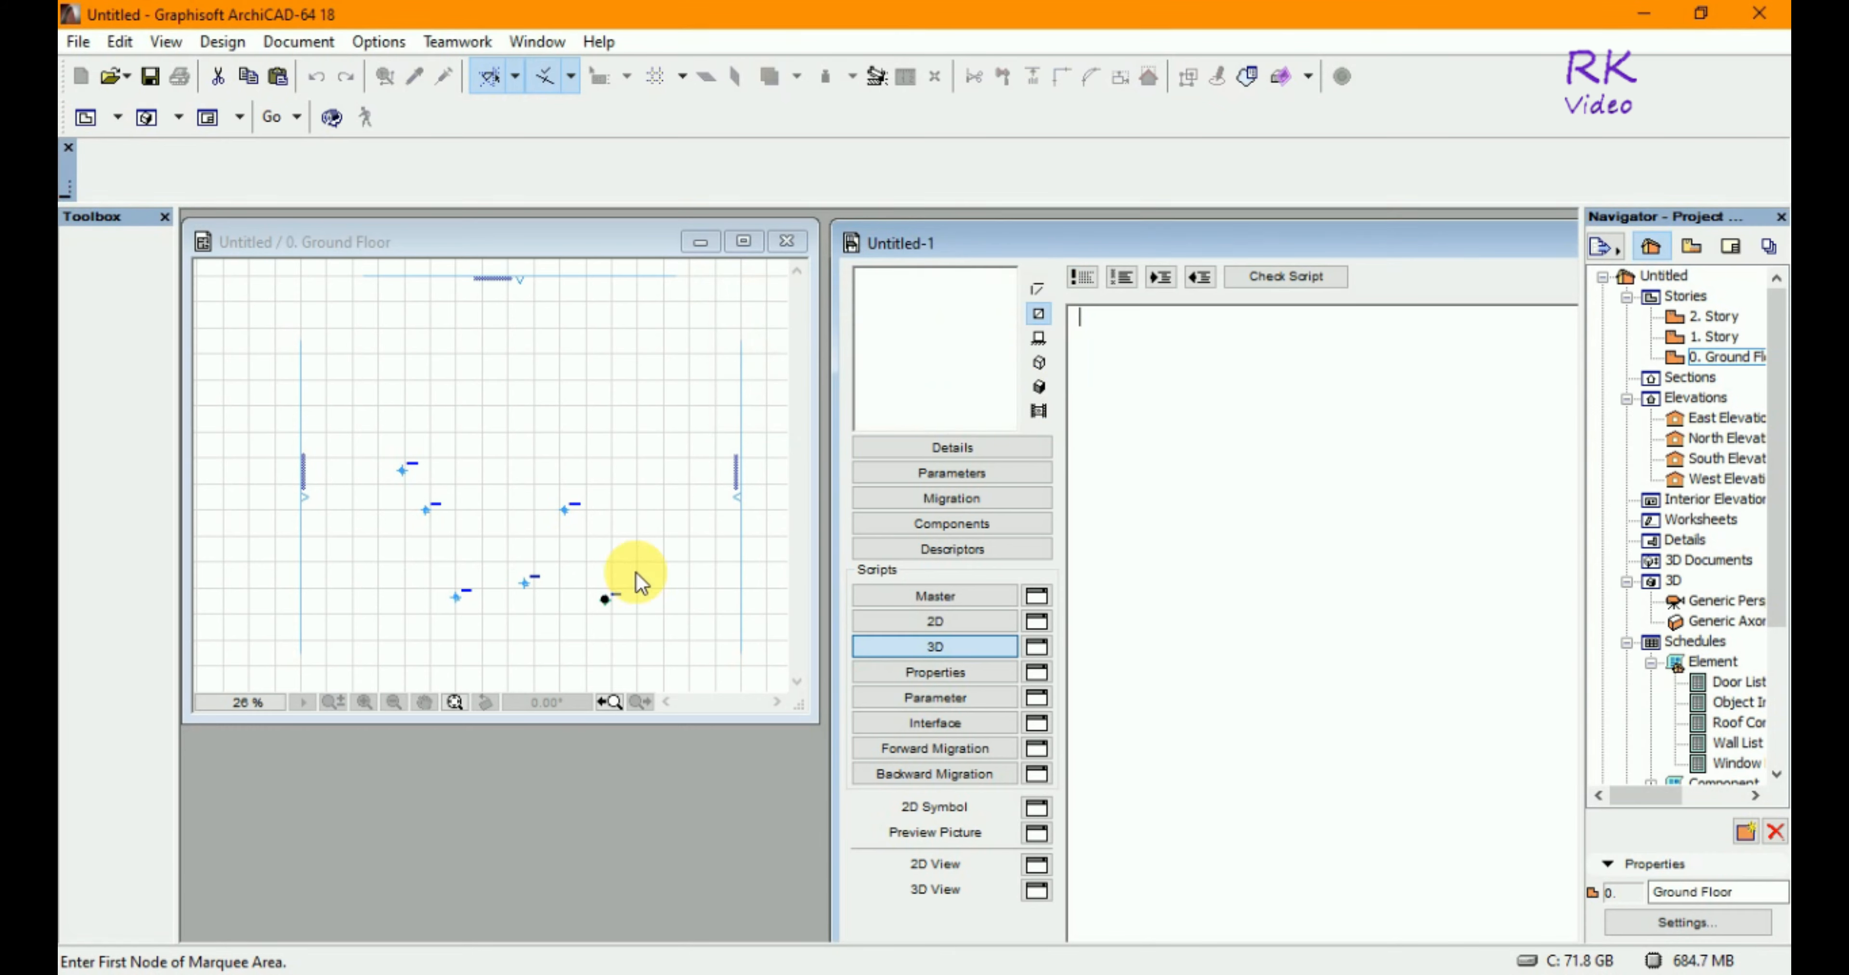
pyautogui.click(605, 597)
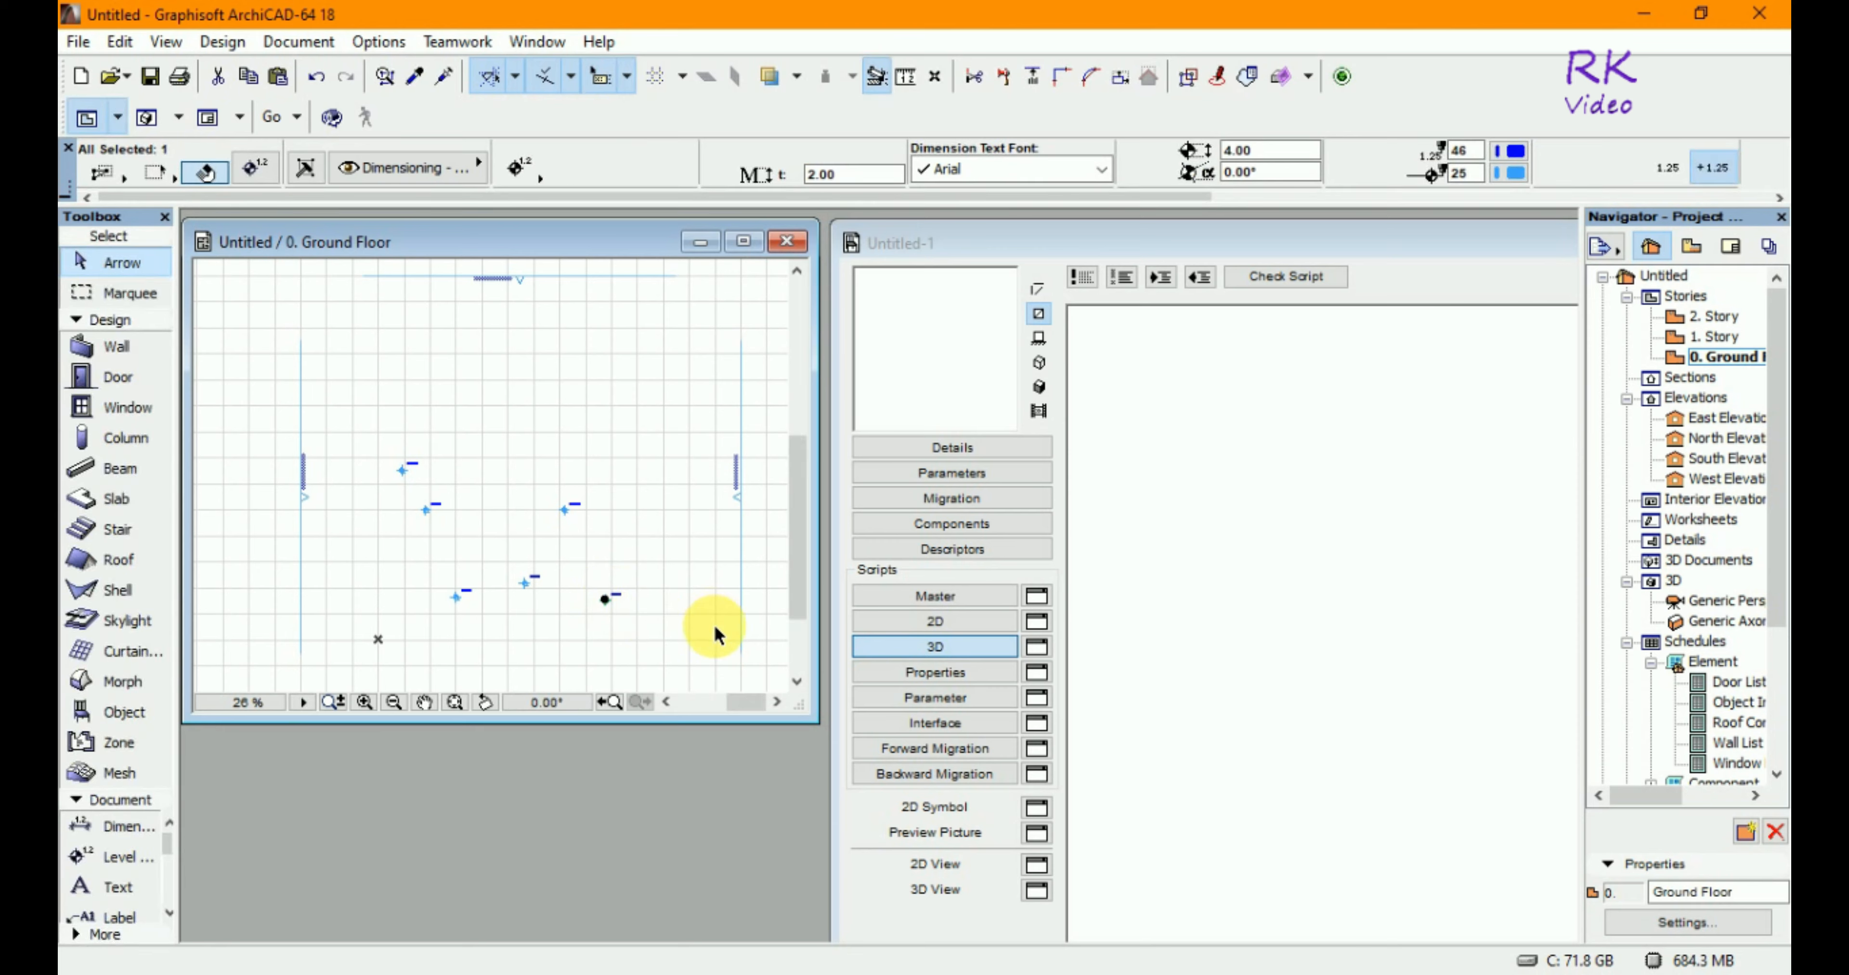
pyautogui.click(607, 602)
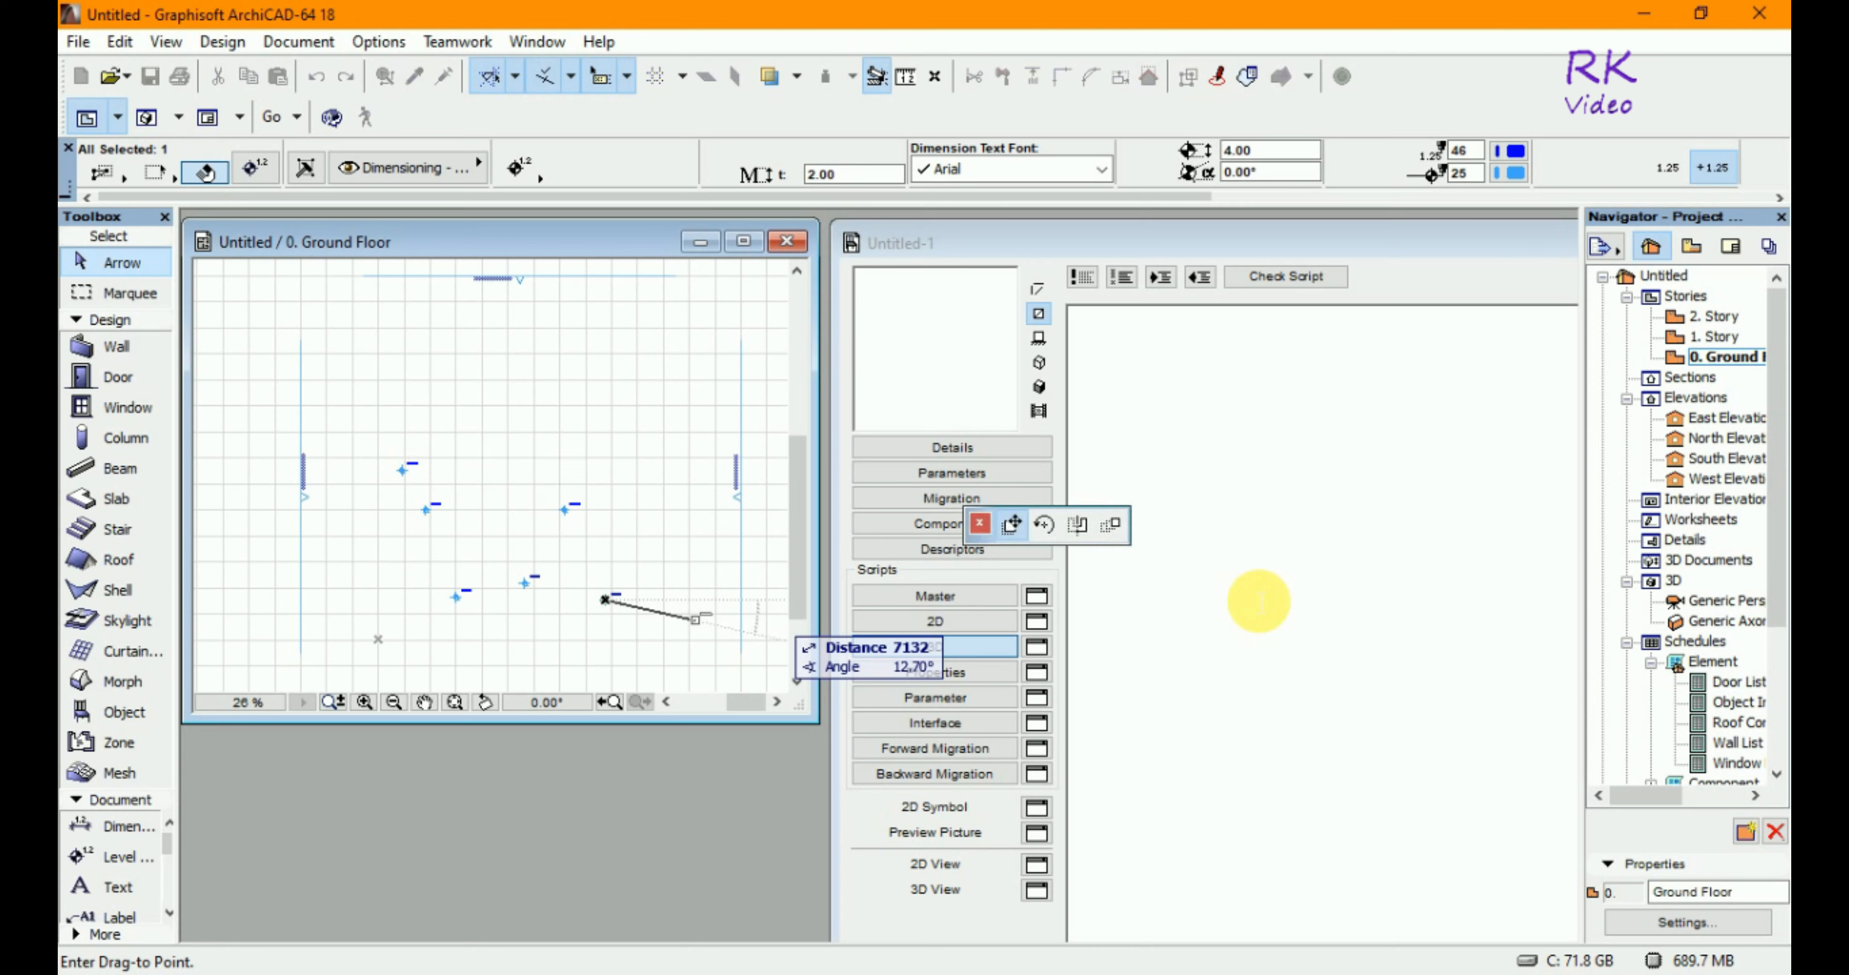
pyautogui.click(1258, 603)
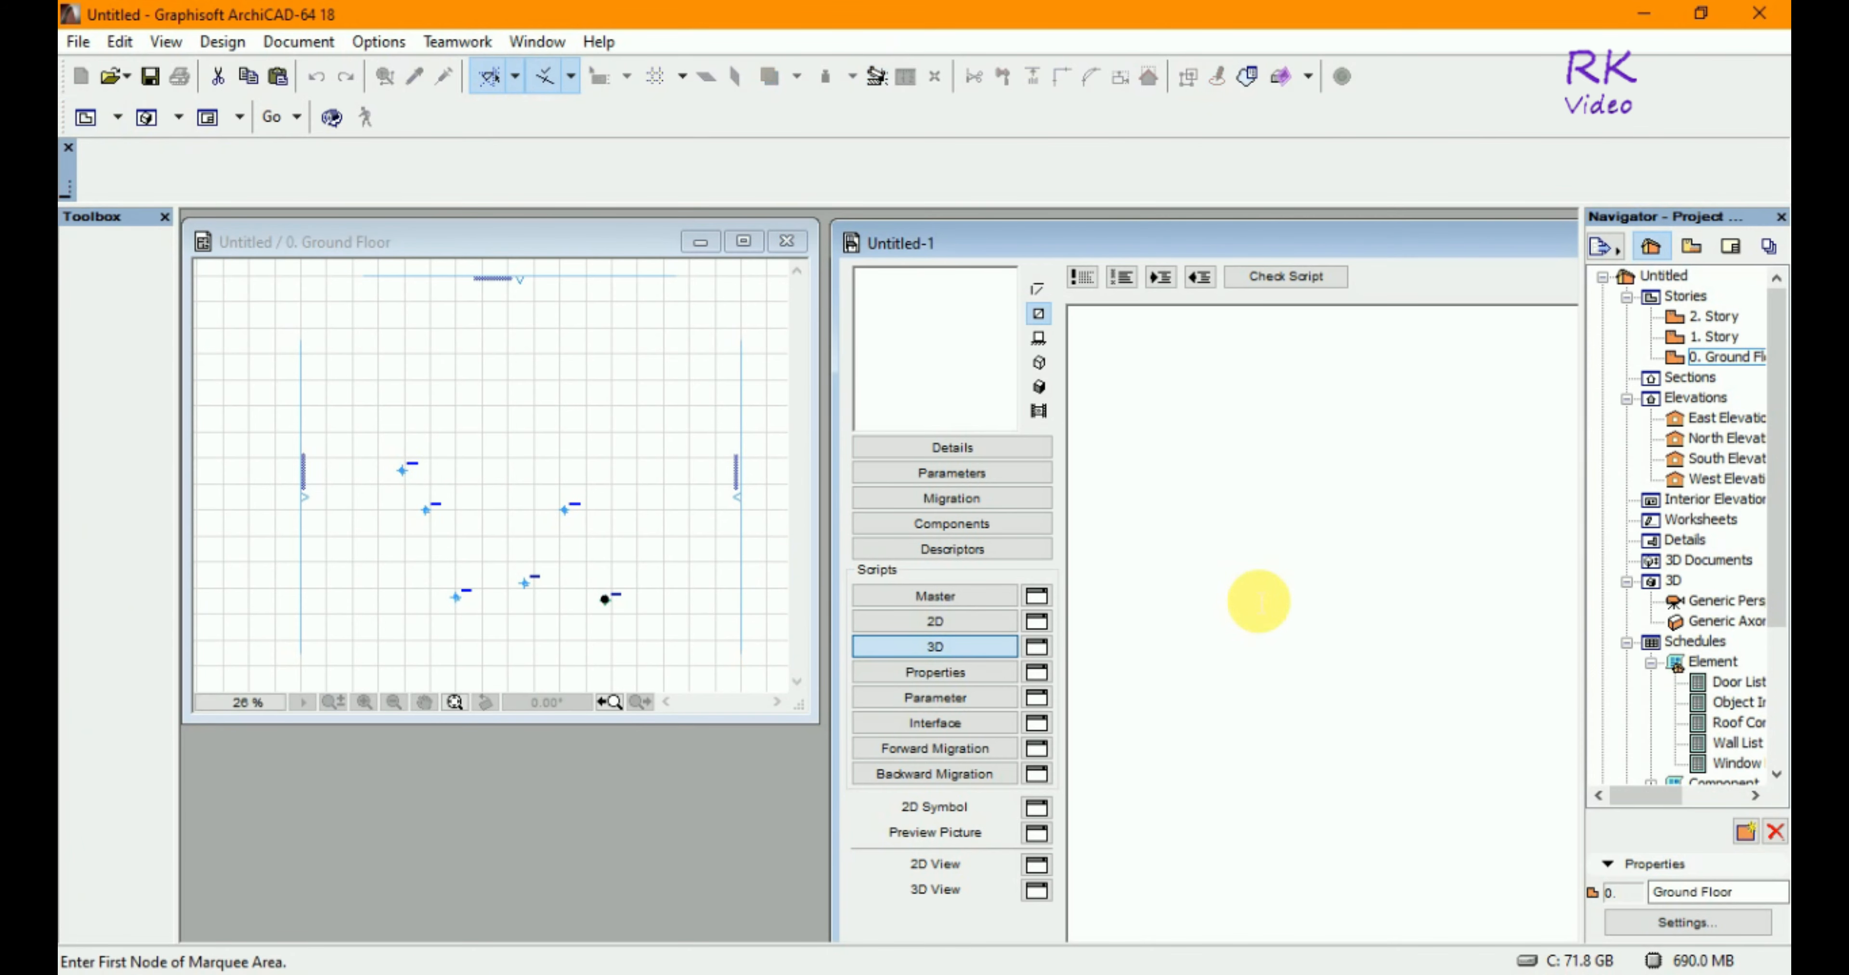
# - Open the object's 2D script and reposition its window beside the ground floor plan
pyautogui.click(972, 621)
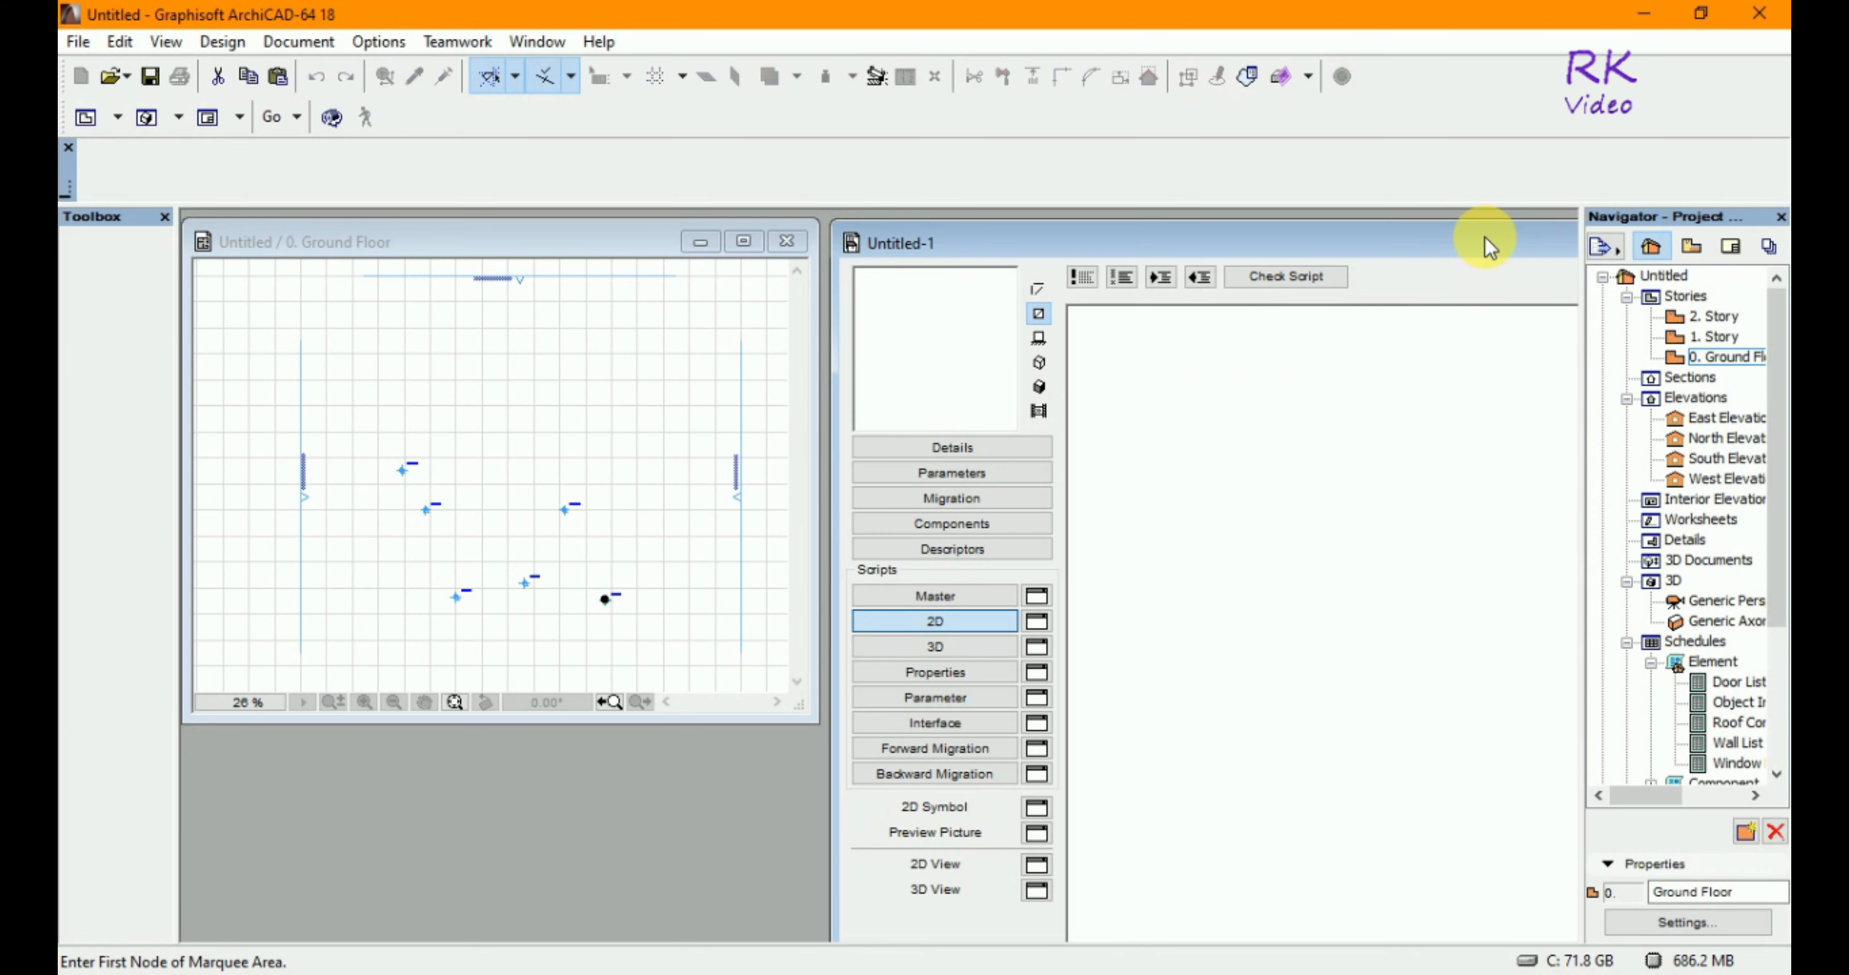
pyautogui.moveTo(1477, 238); pyautogui.dragTo(820, 284)
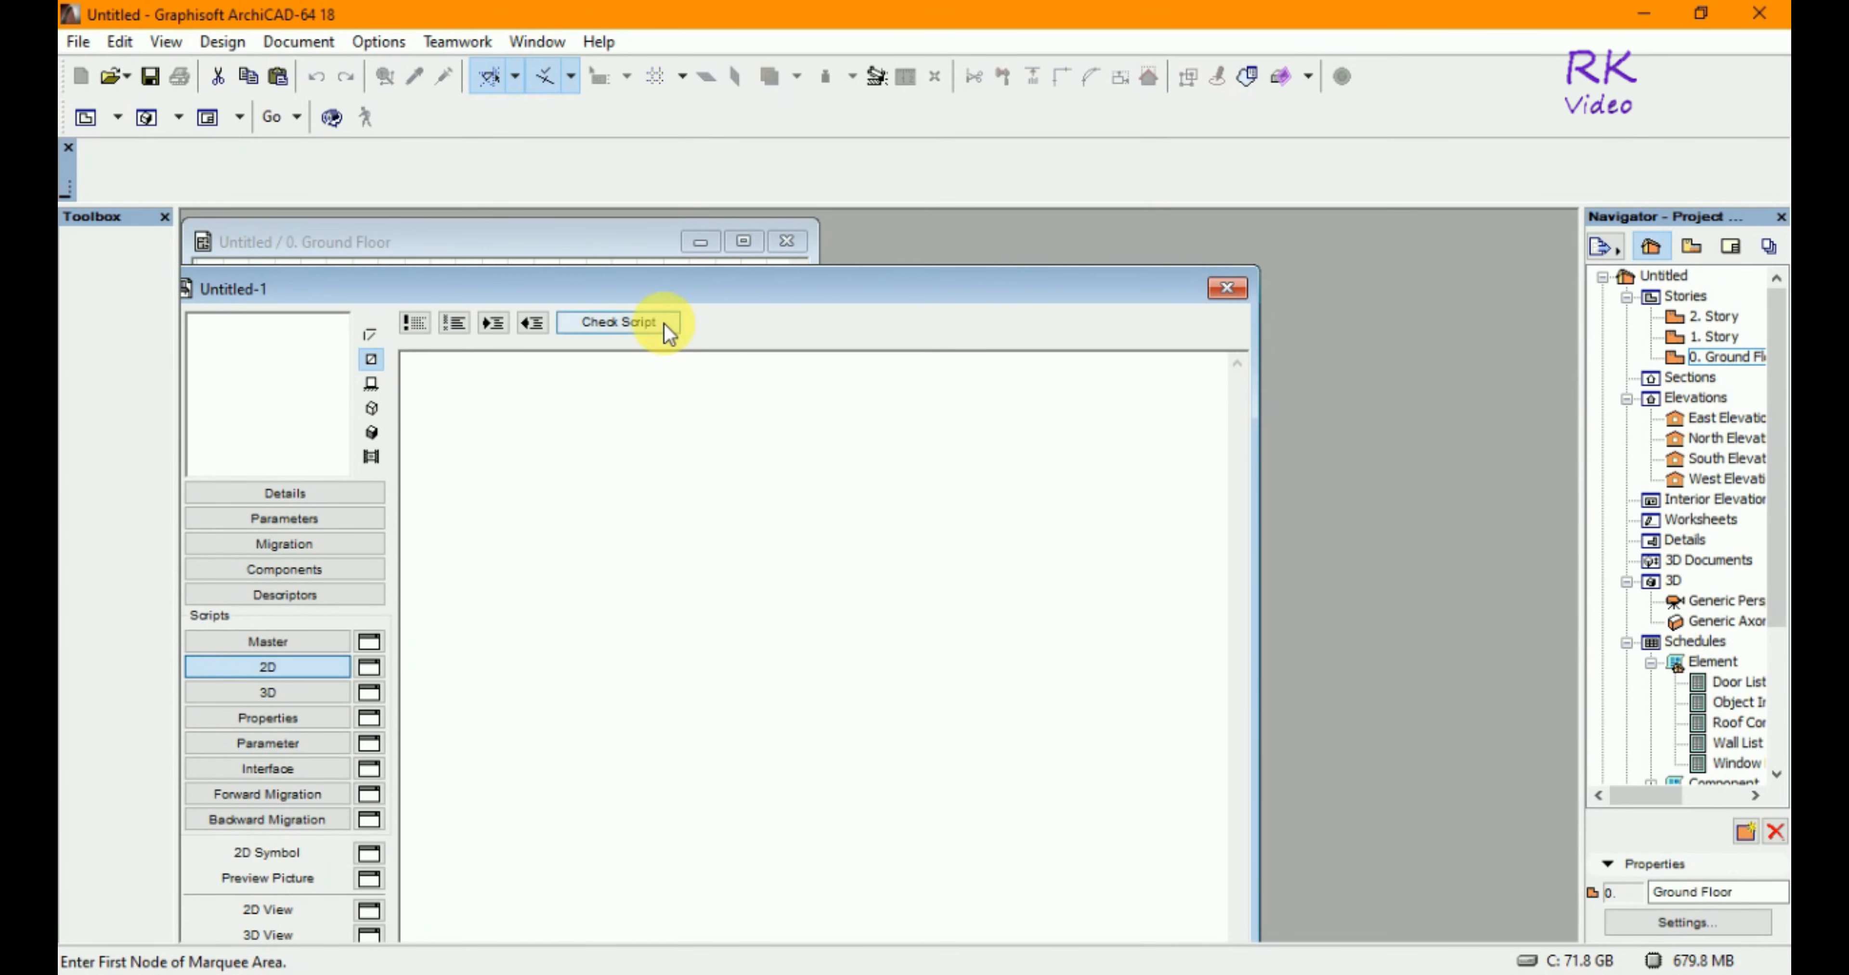
pyautogui.moveTo(600, 298); pyautogui.dragTo(1317, 267)
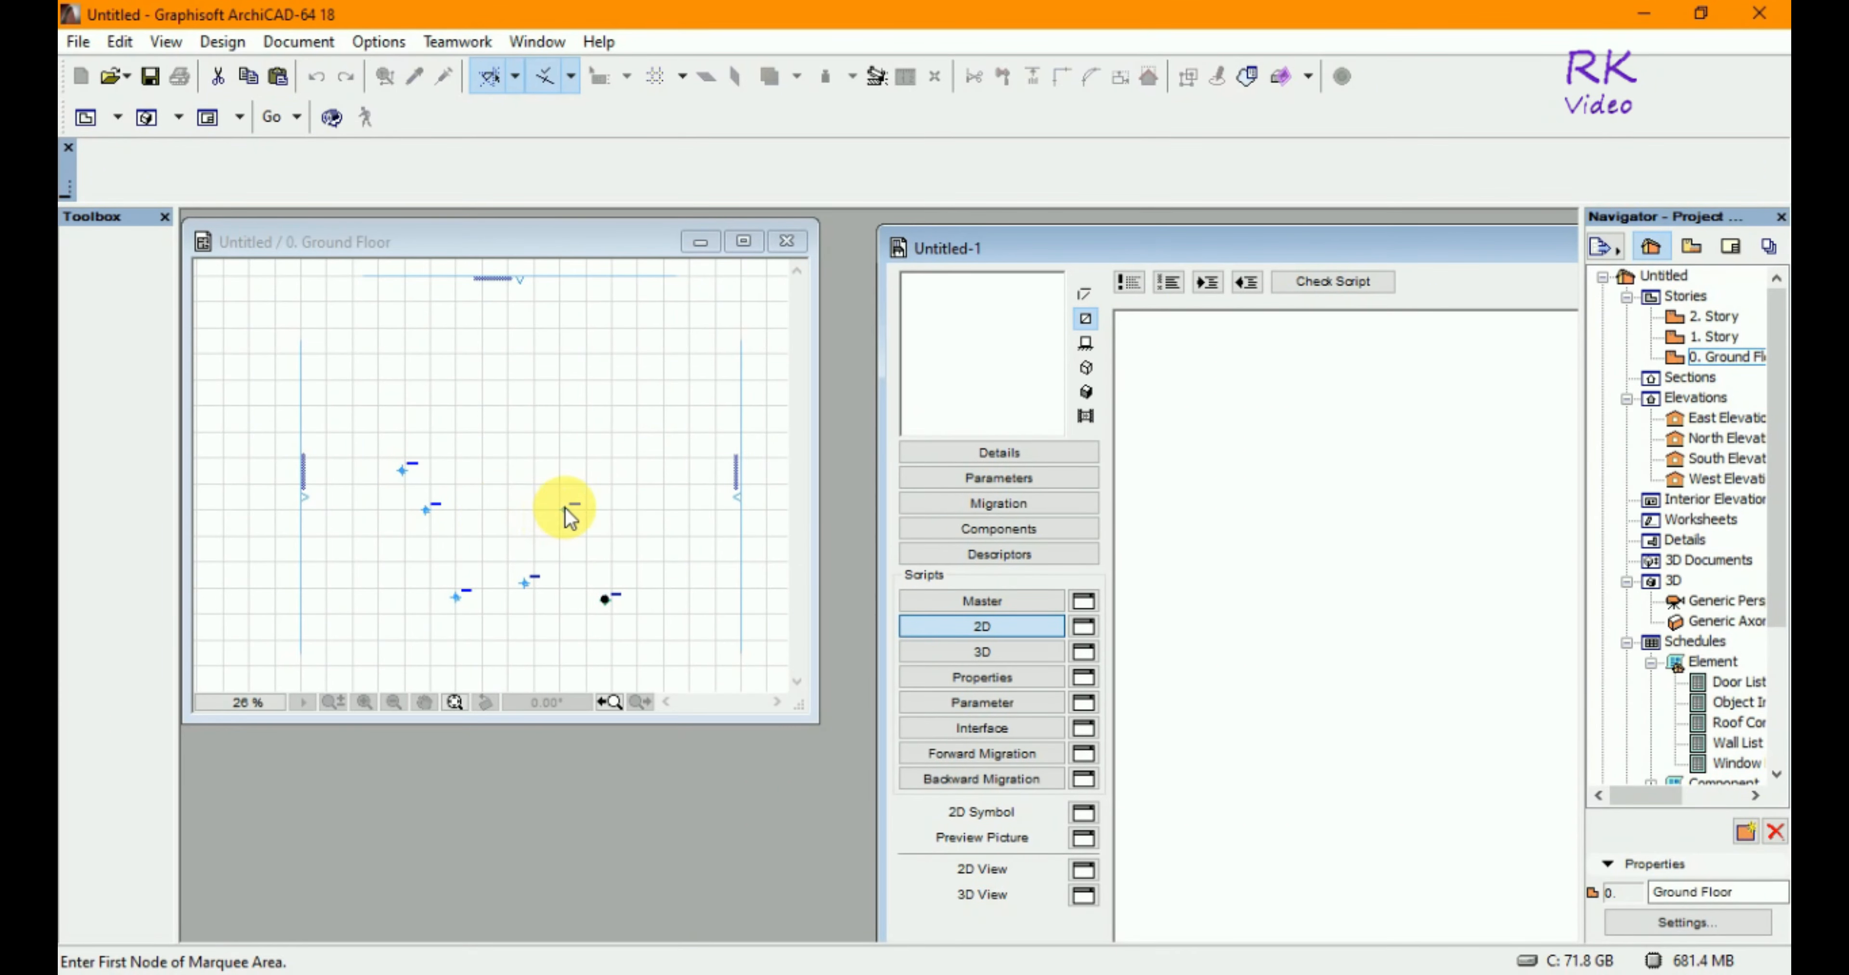
# - Select the two lower-right level dimensions on the floor plan and try to move them into the object's 2D script
pyautogui.click(564, 506)
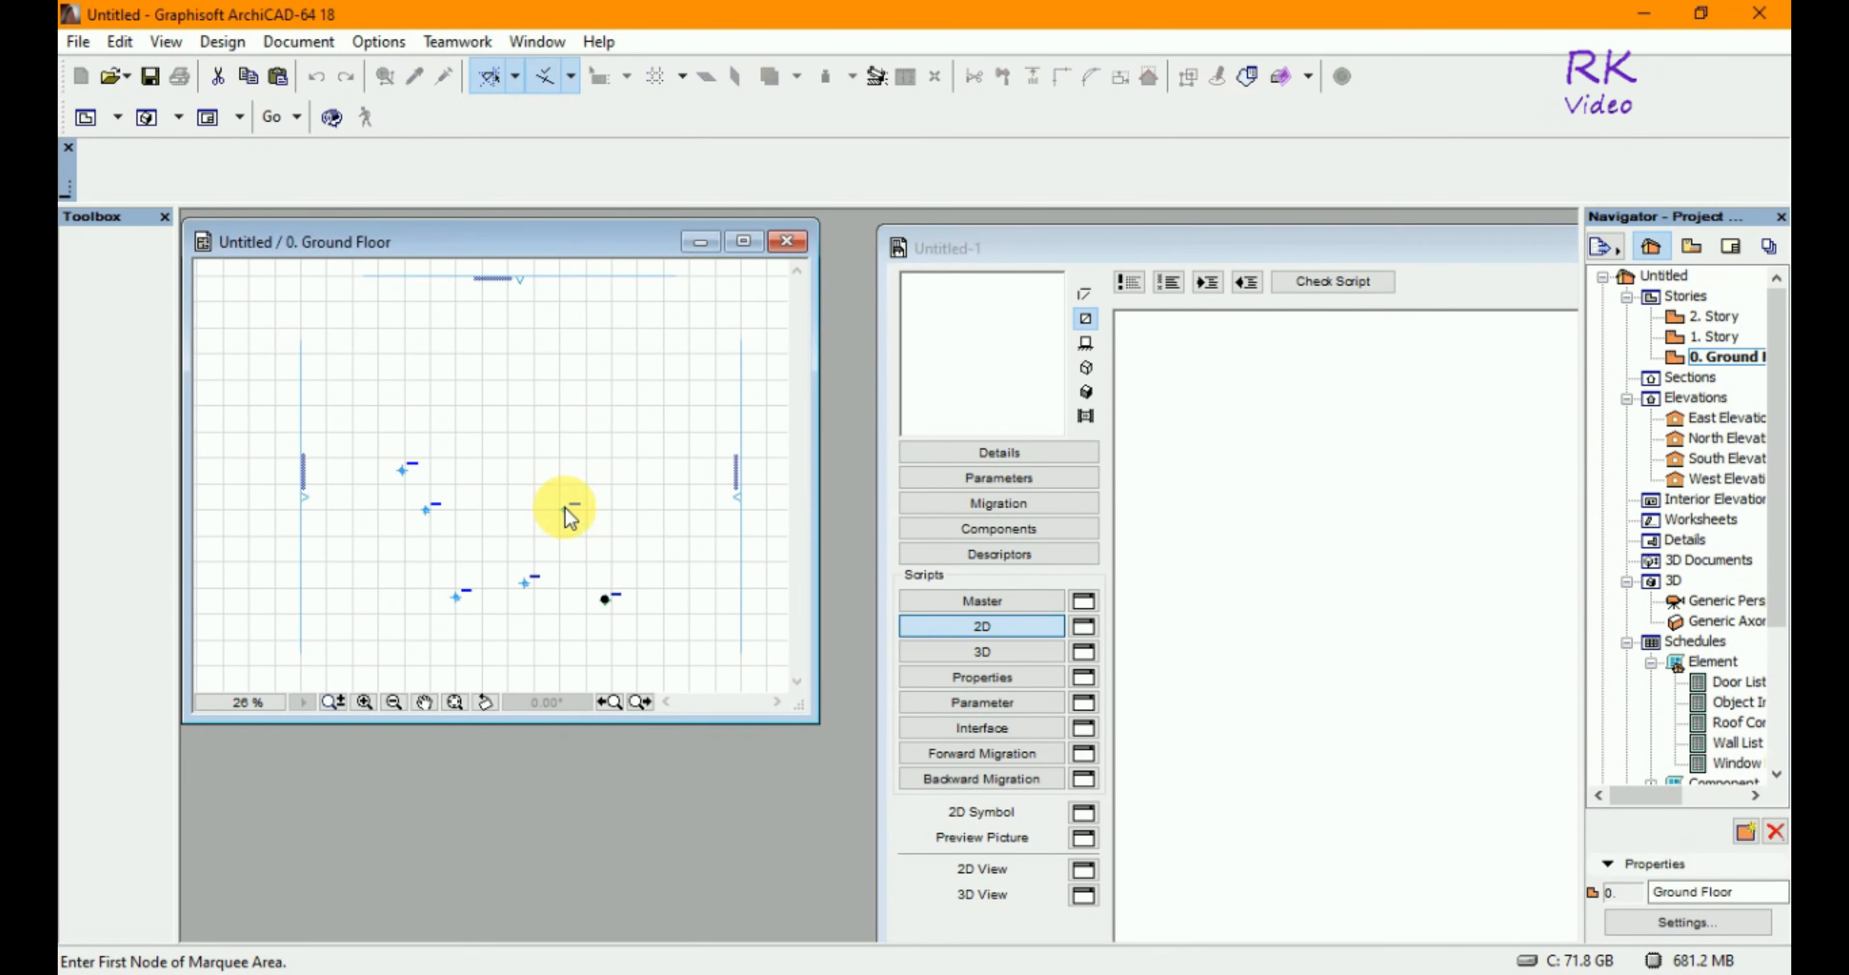
pyautogui.click(661, 490)
pyautogui.click(667, 577)
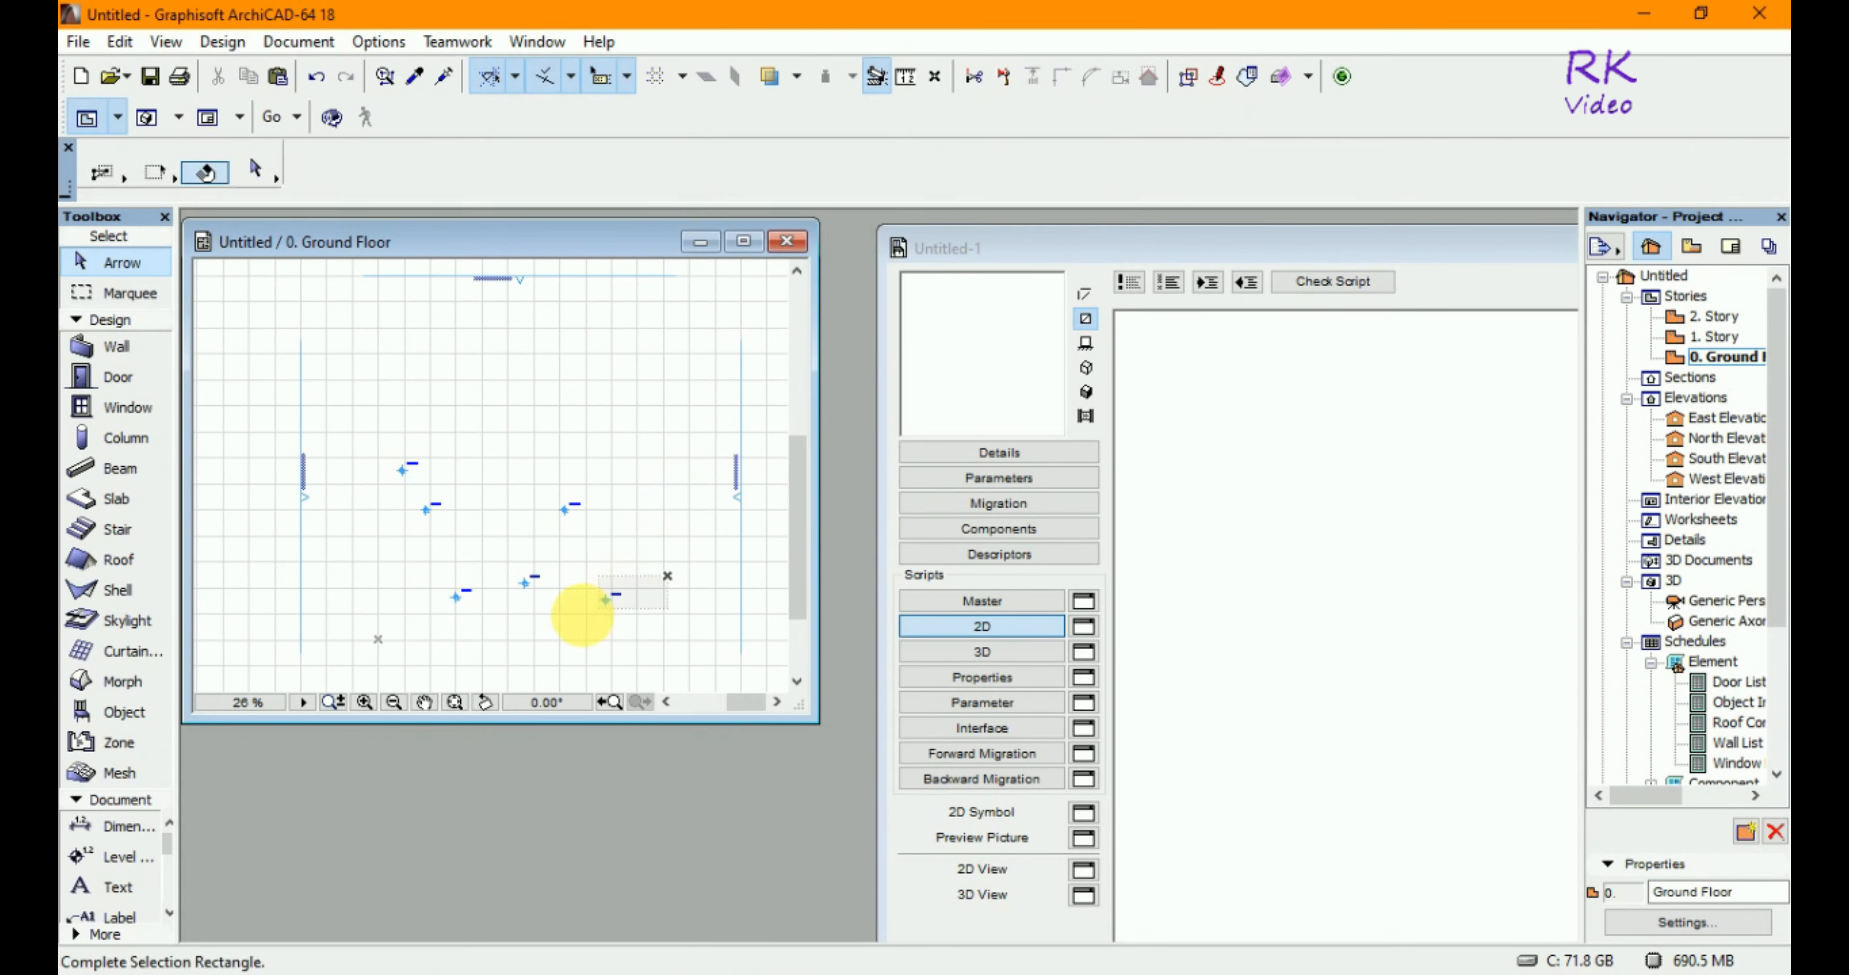
pyautogui.click(505, 606)
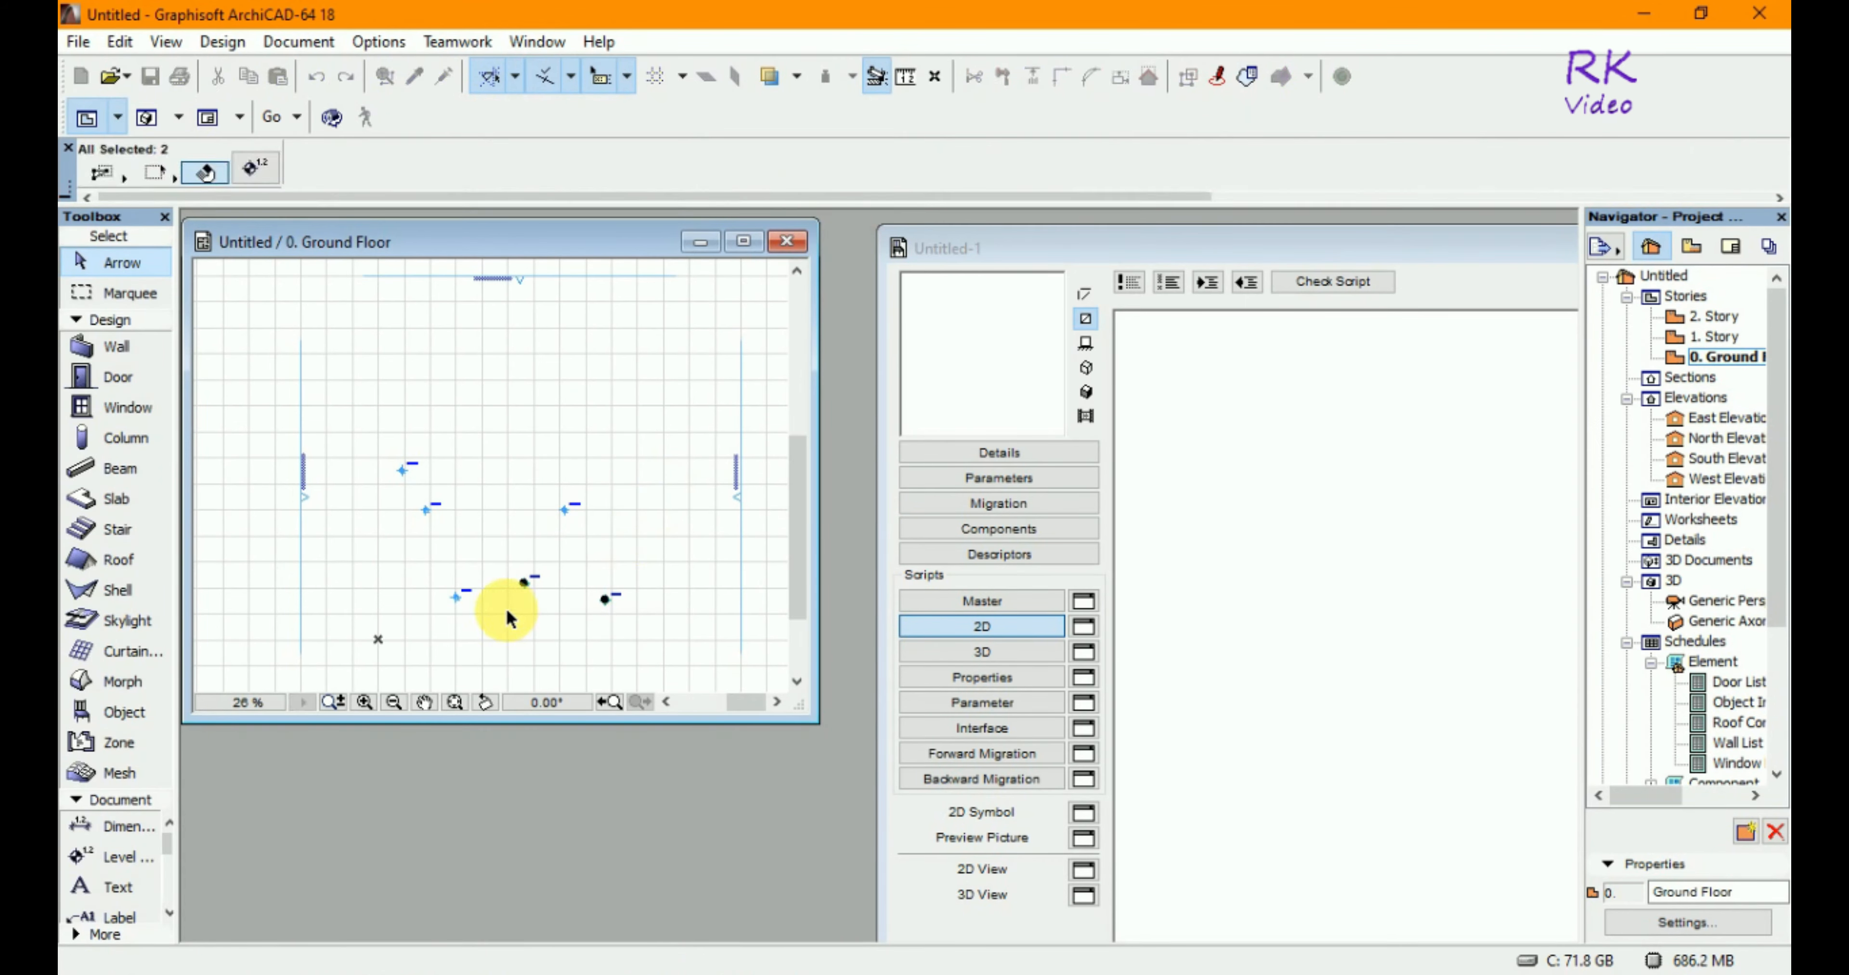
pyautogui.click(525, 584)
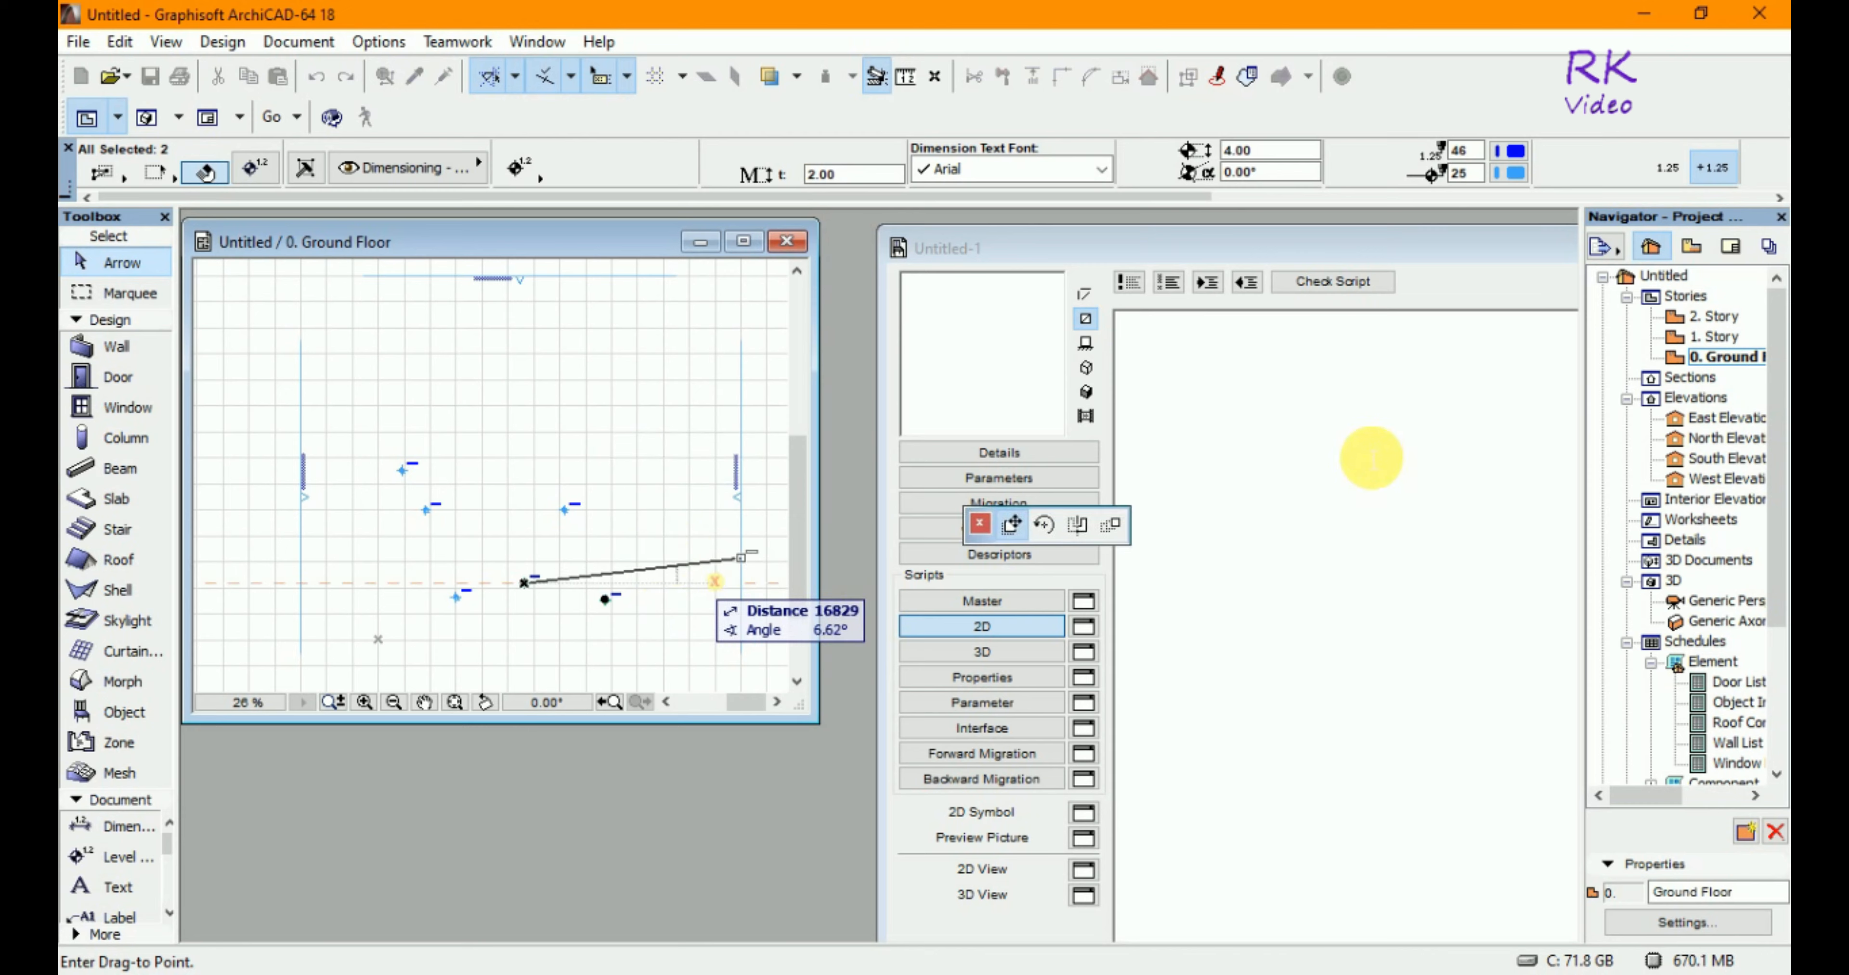
pyautogui.click(1370, 458)
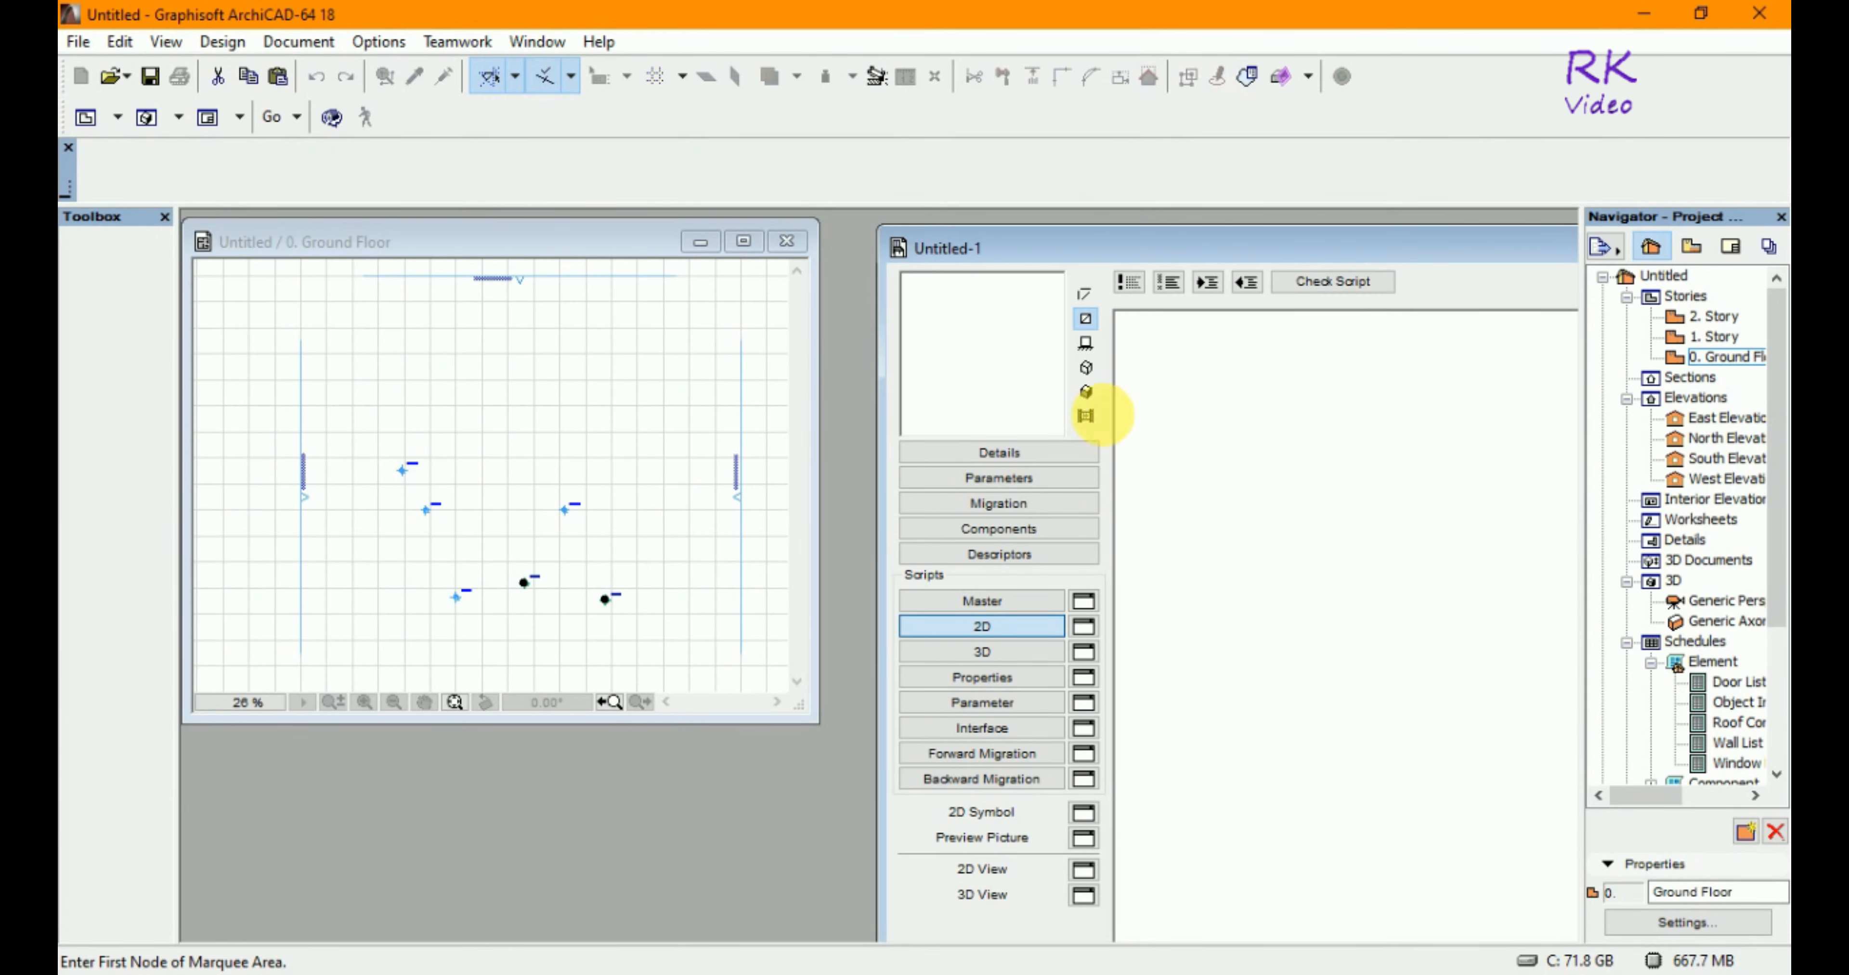
# - Switch the object's preview to the shaded 3D view and draw a rectangular slab about 21.7 by 17.7 m around the six level dimensions
pyautogui.click(1088, 393)
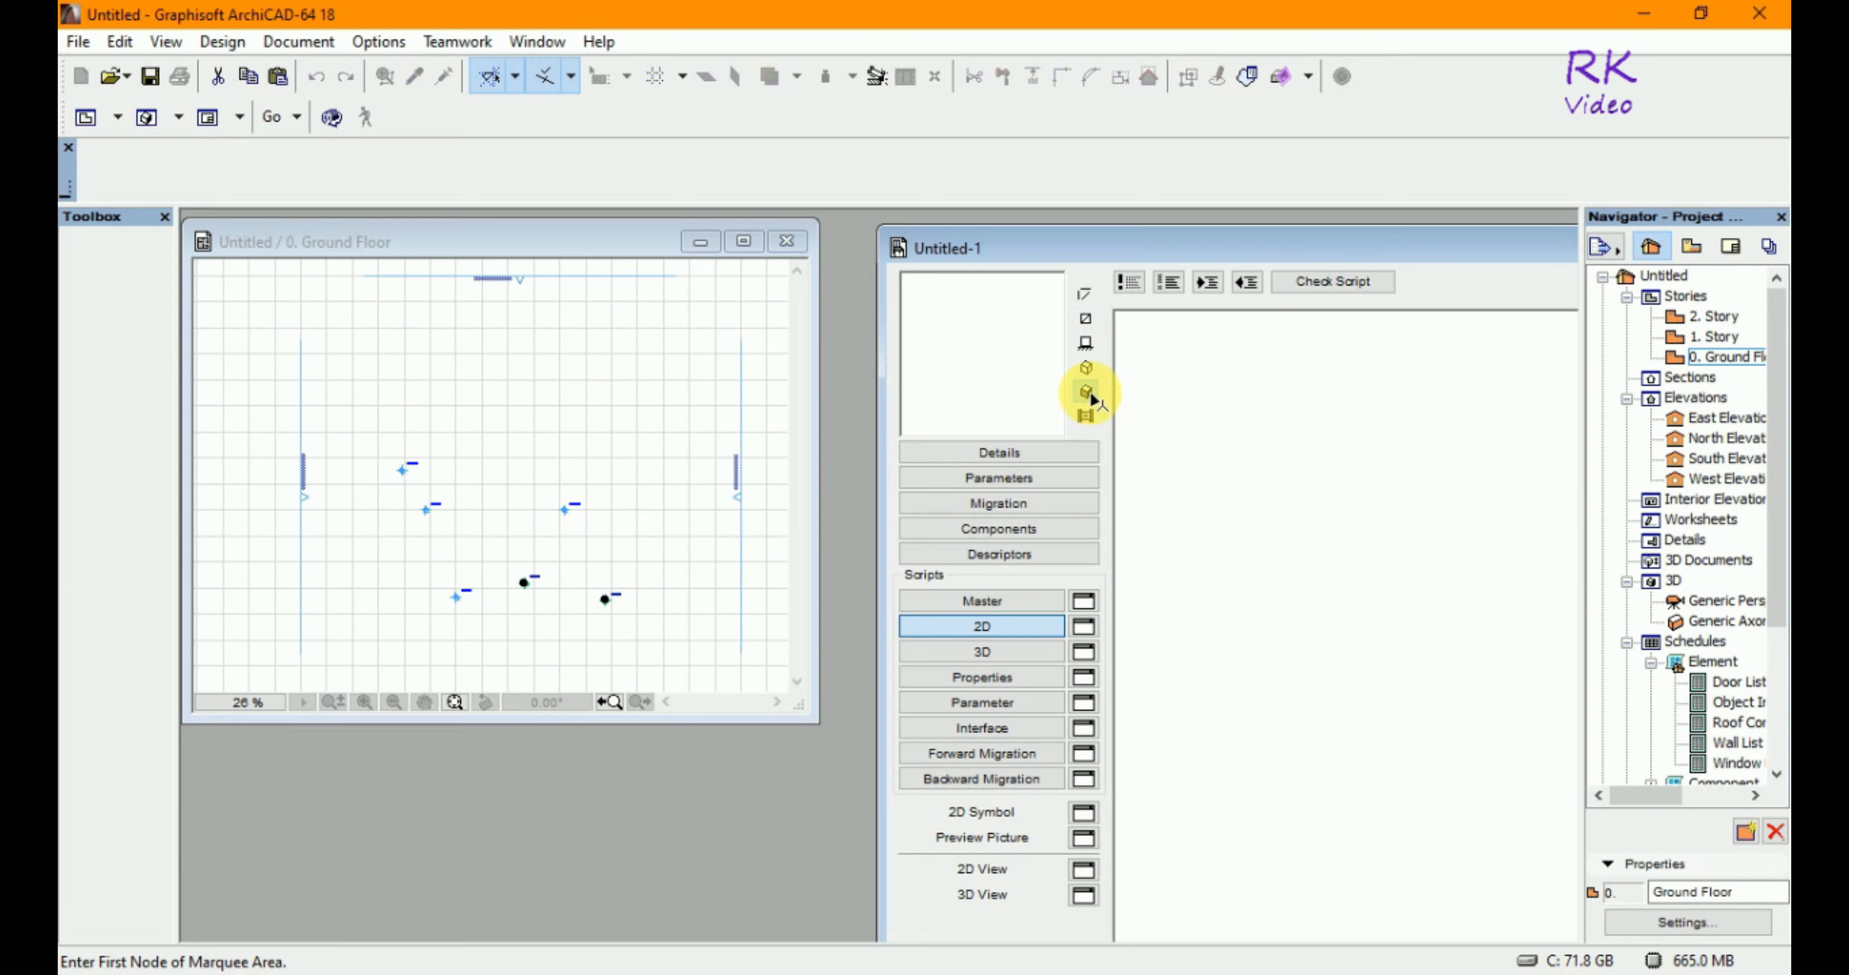
pyautogui.click(550, 428)
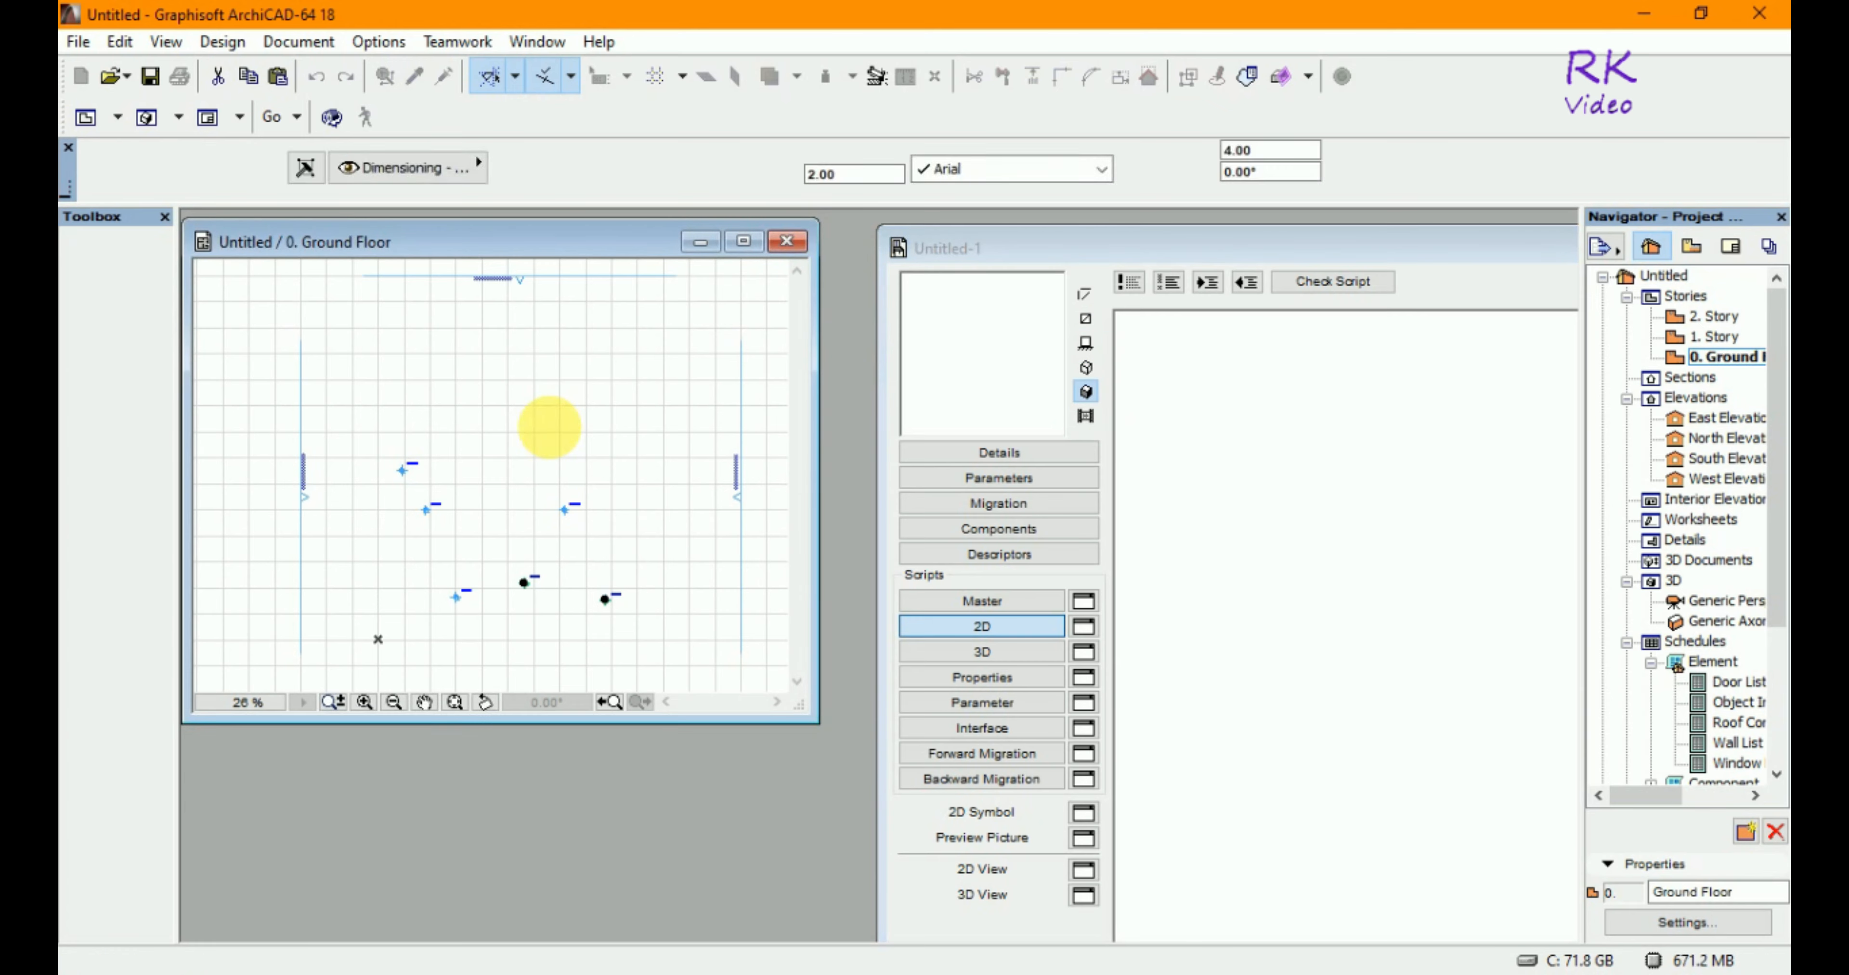
pyautogui.click(303, 419)
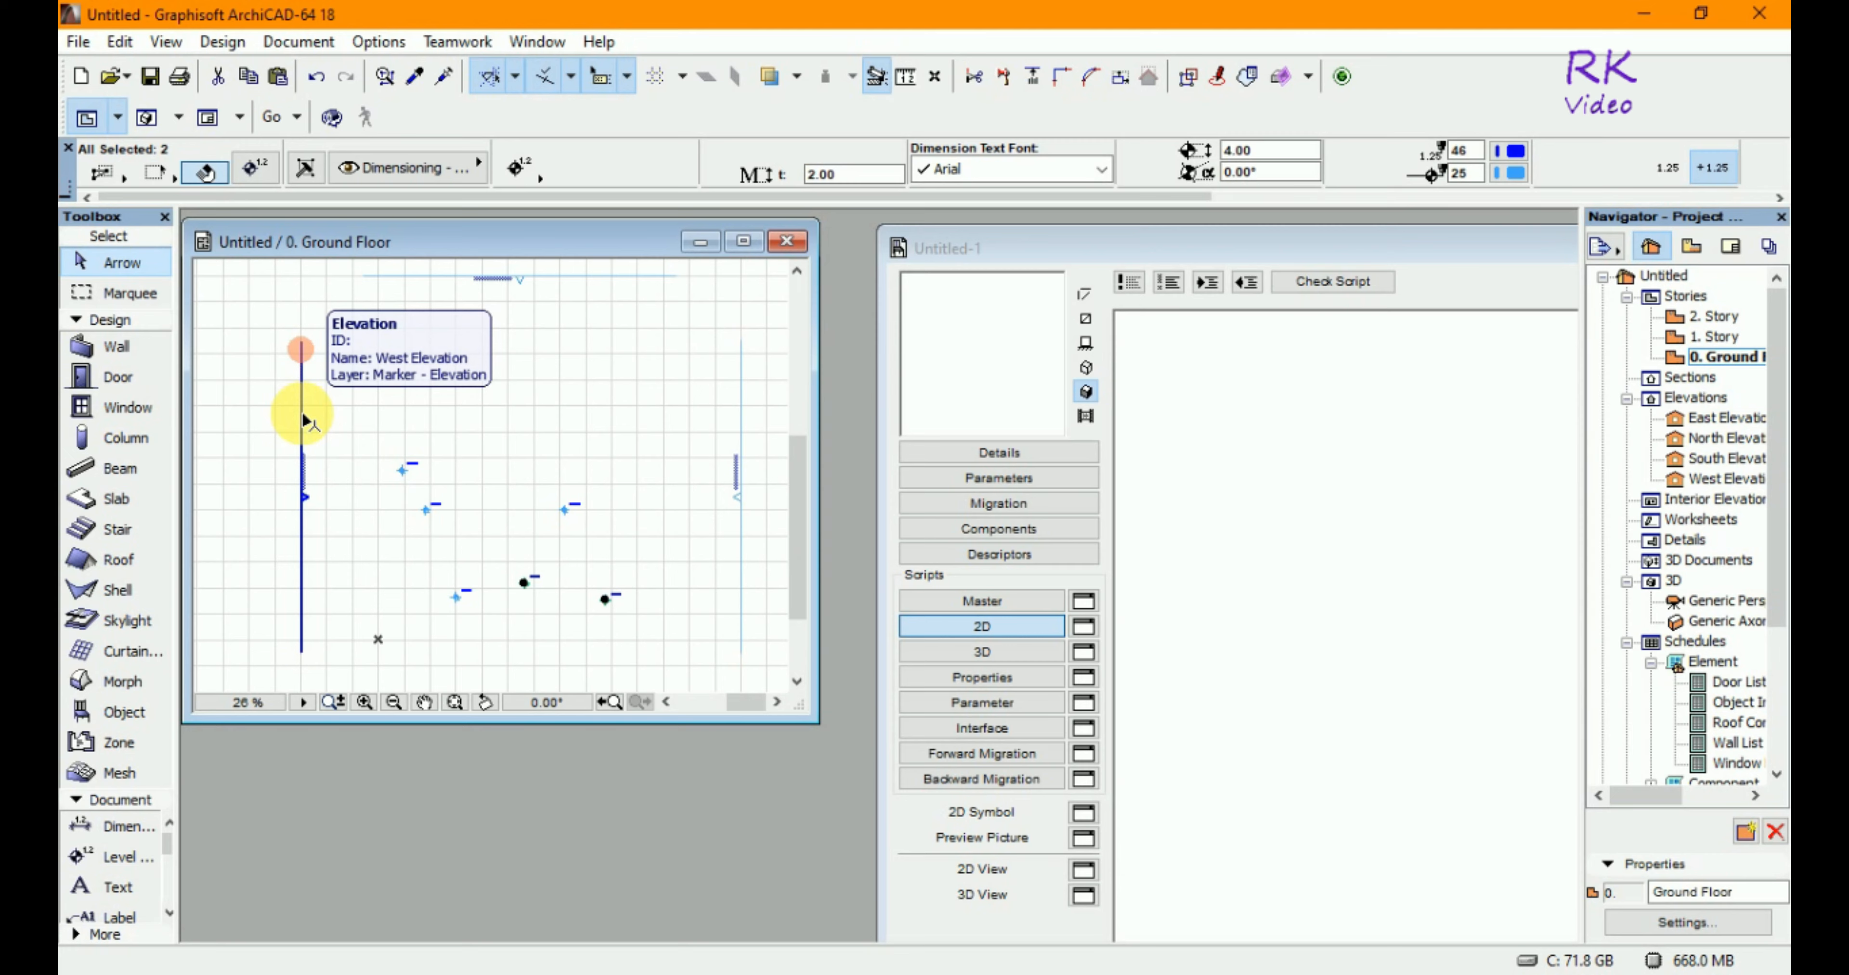
pyautogui.click(124, 509)
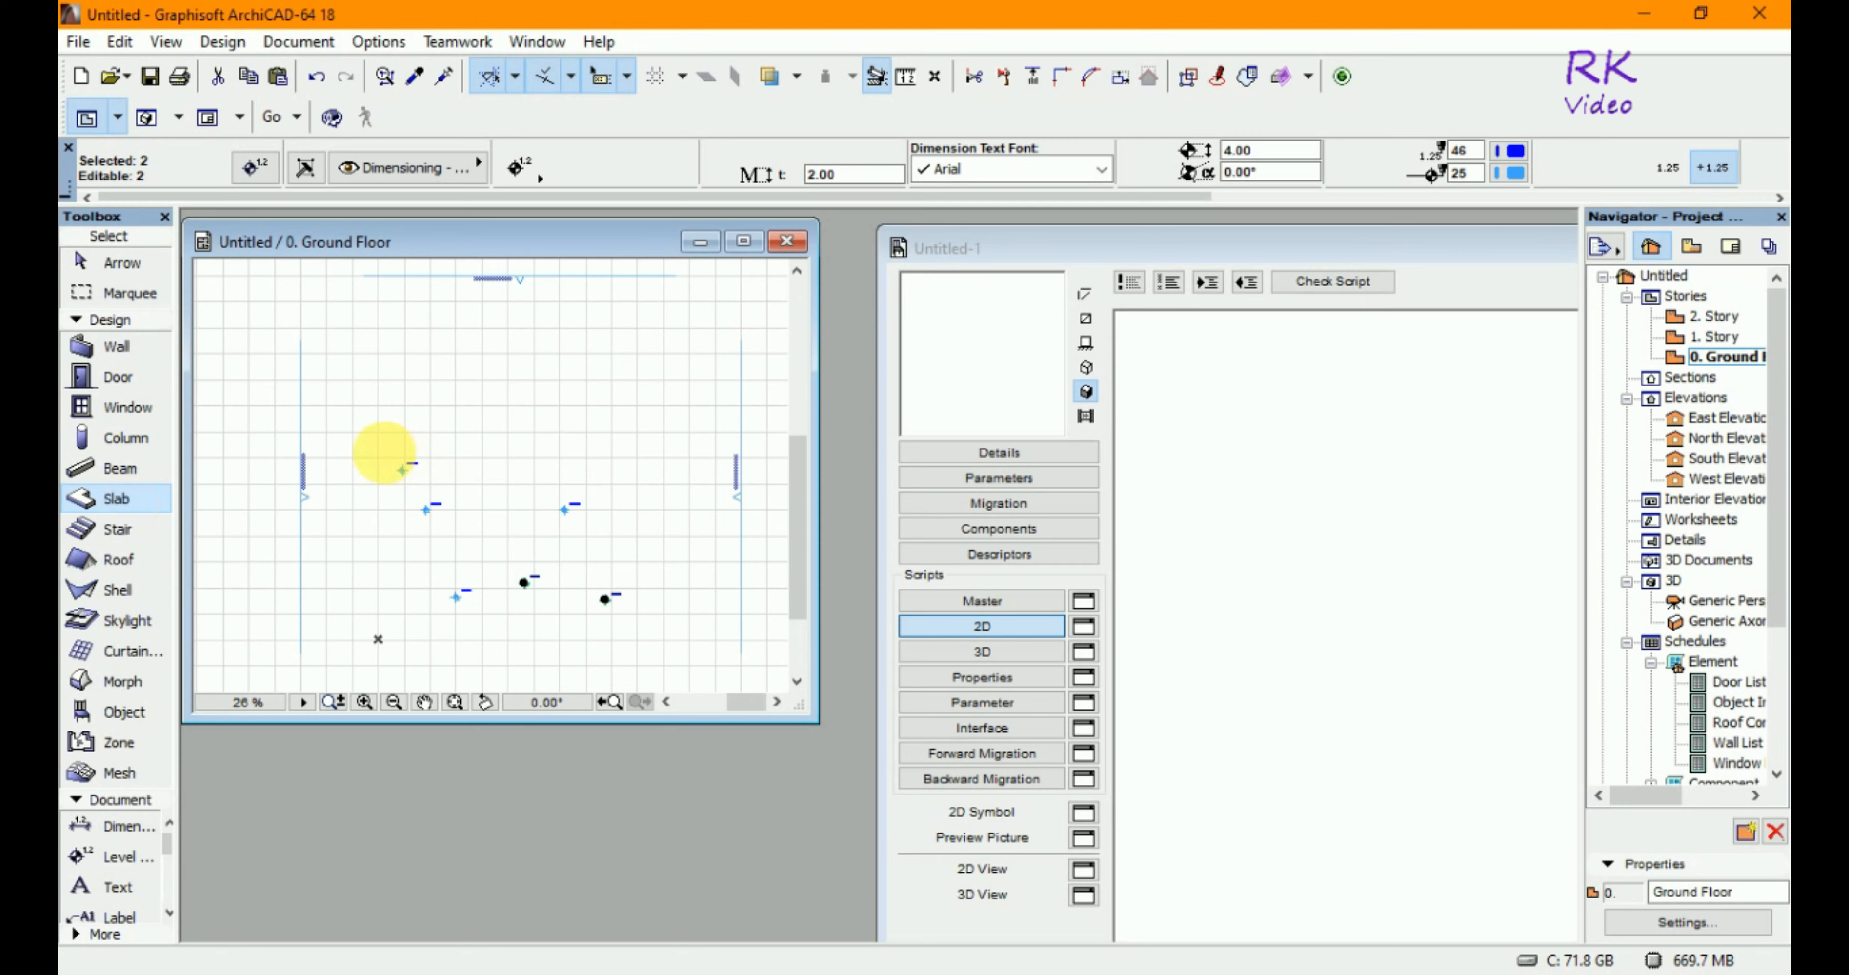
pyautogui.press('Escape')
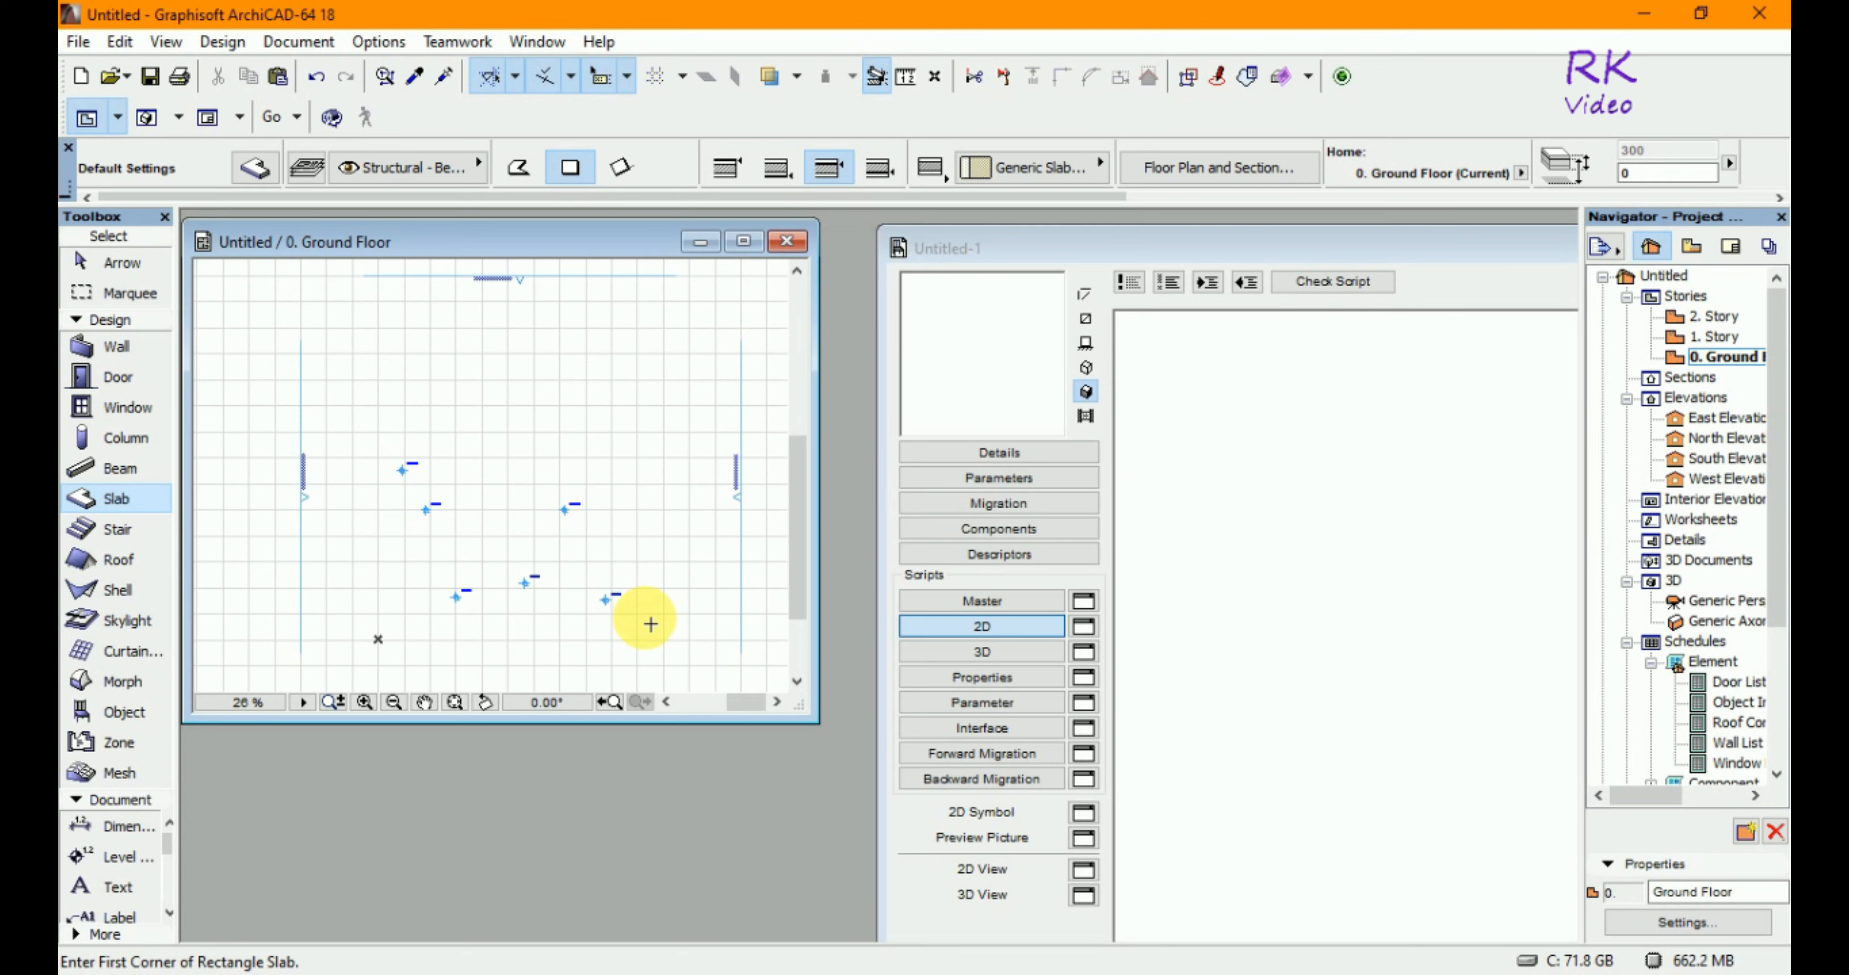
pyautogui.click(673, 403)
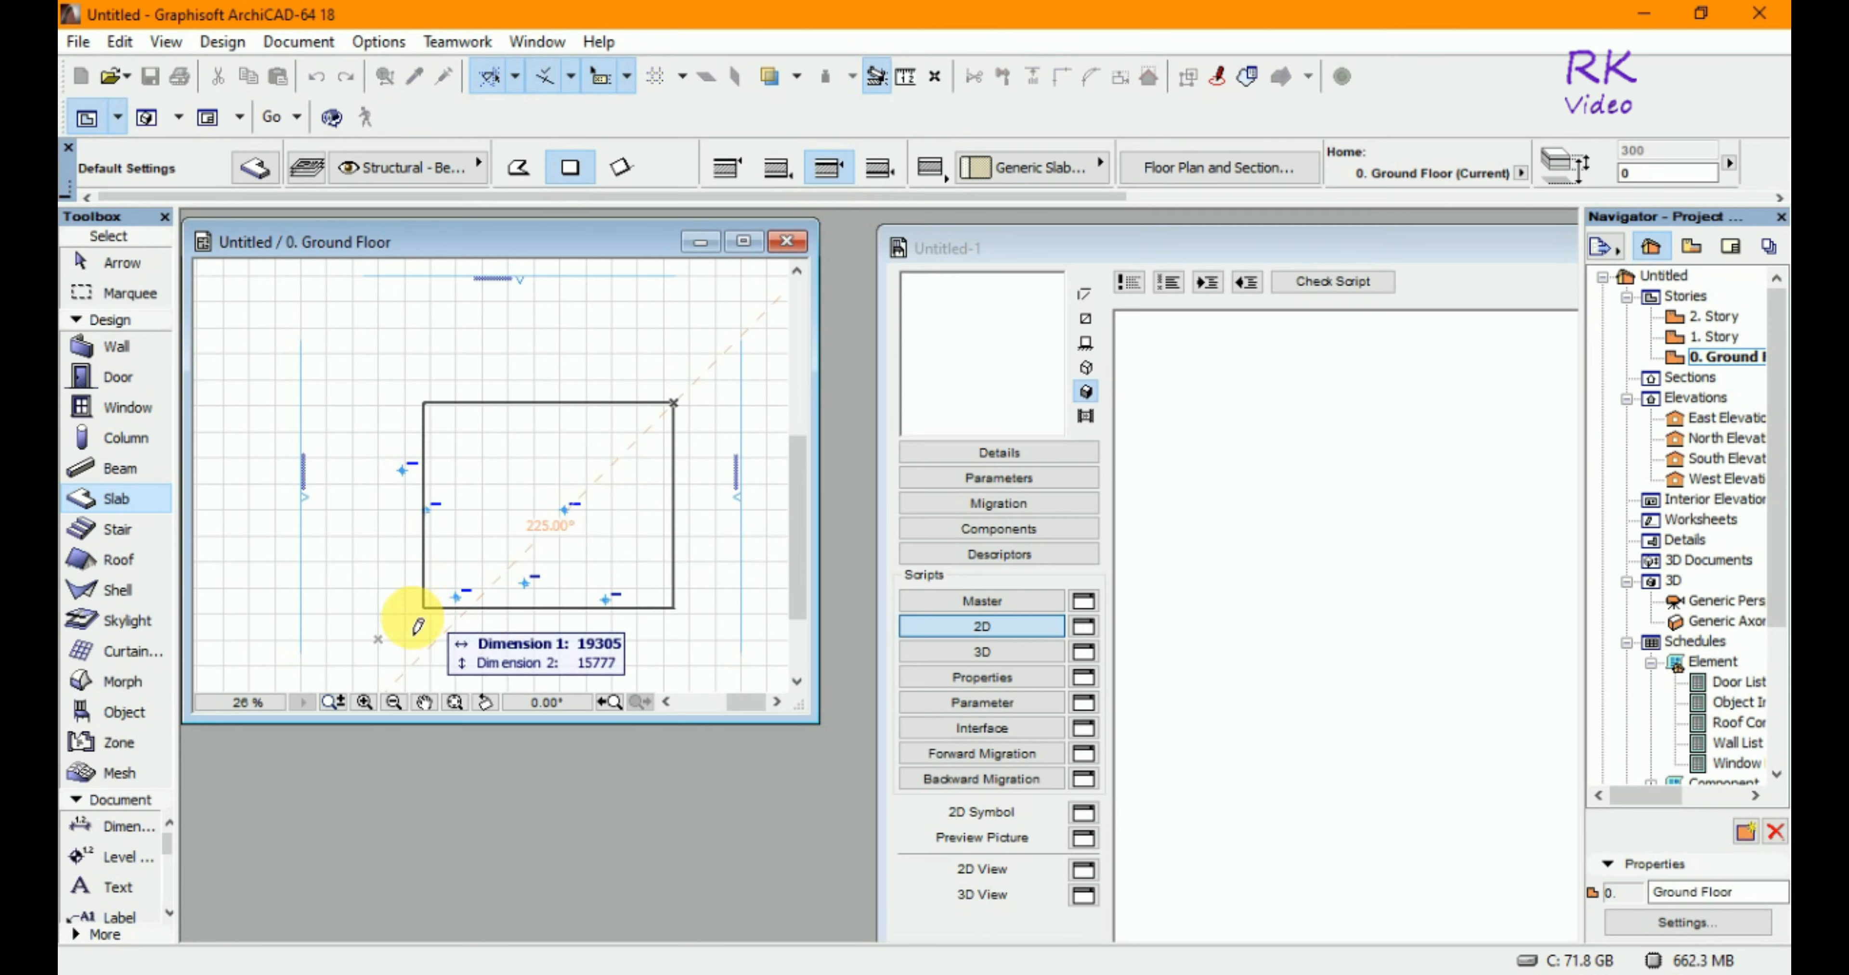
pyautogui.click(399, 640)
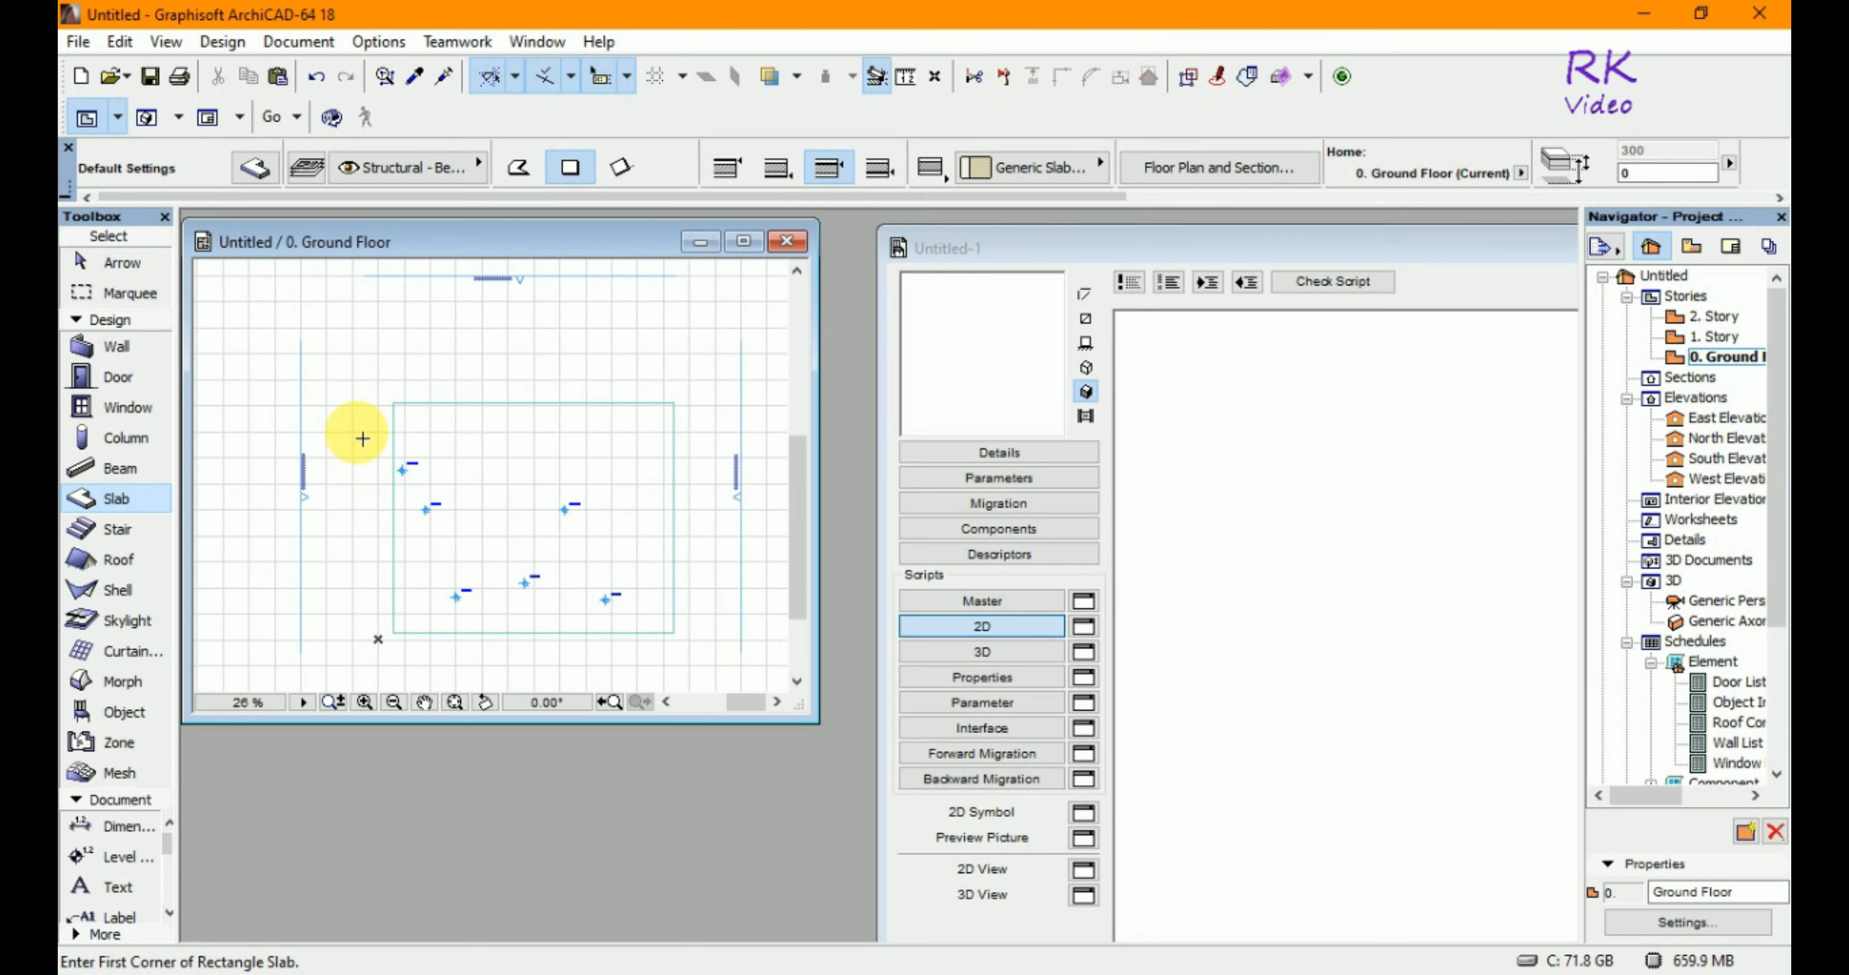
pyautogui.press('Escape')
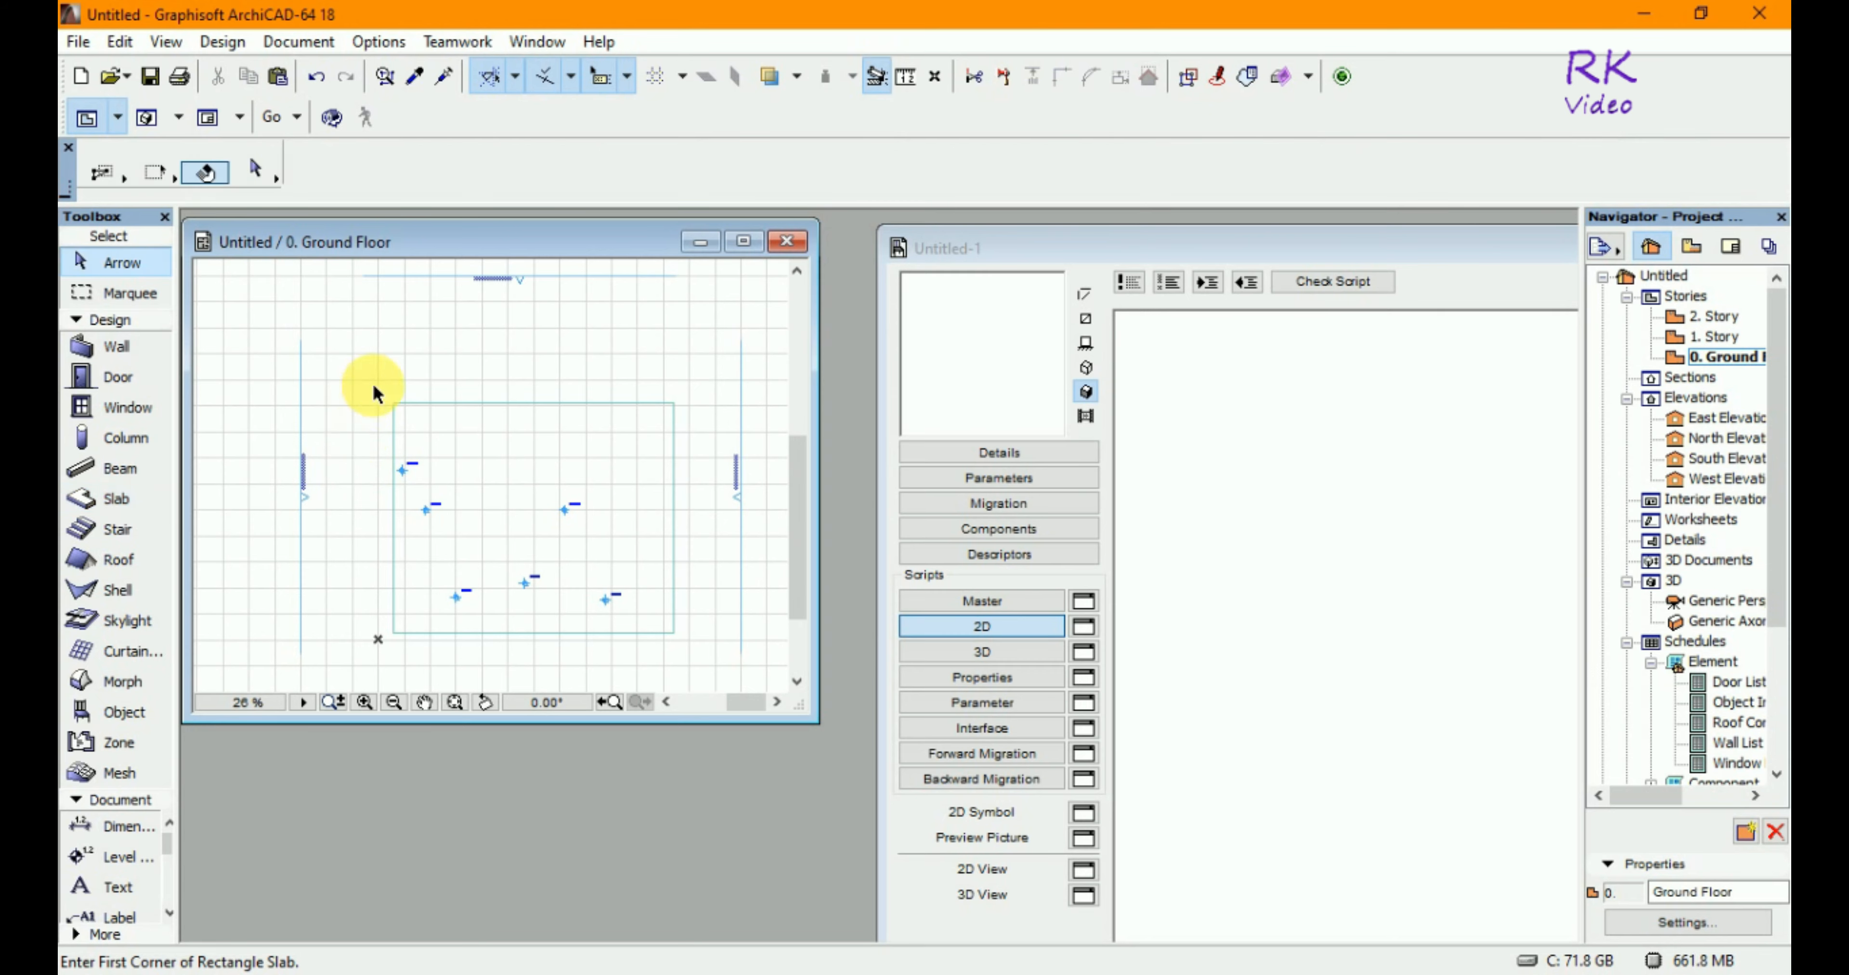
# - Select the slab together with the six level dimensions on the ground floor plan
pyautogui.click(377, 380)
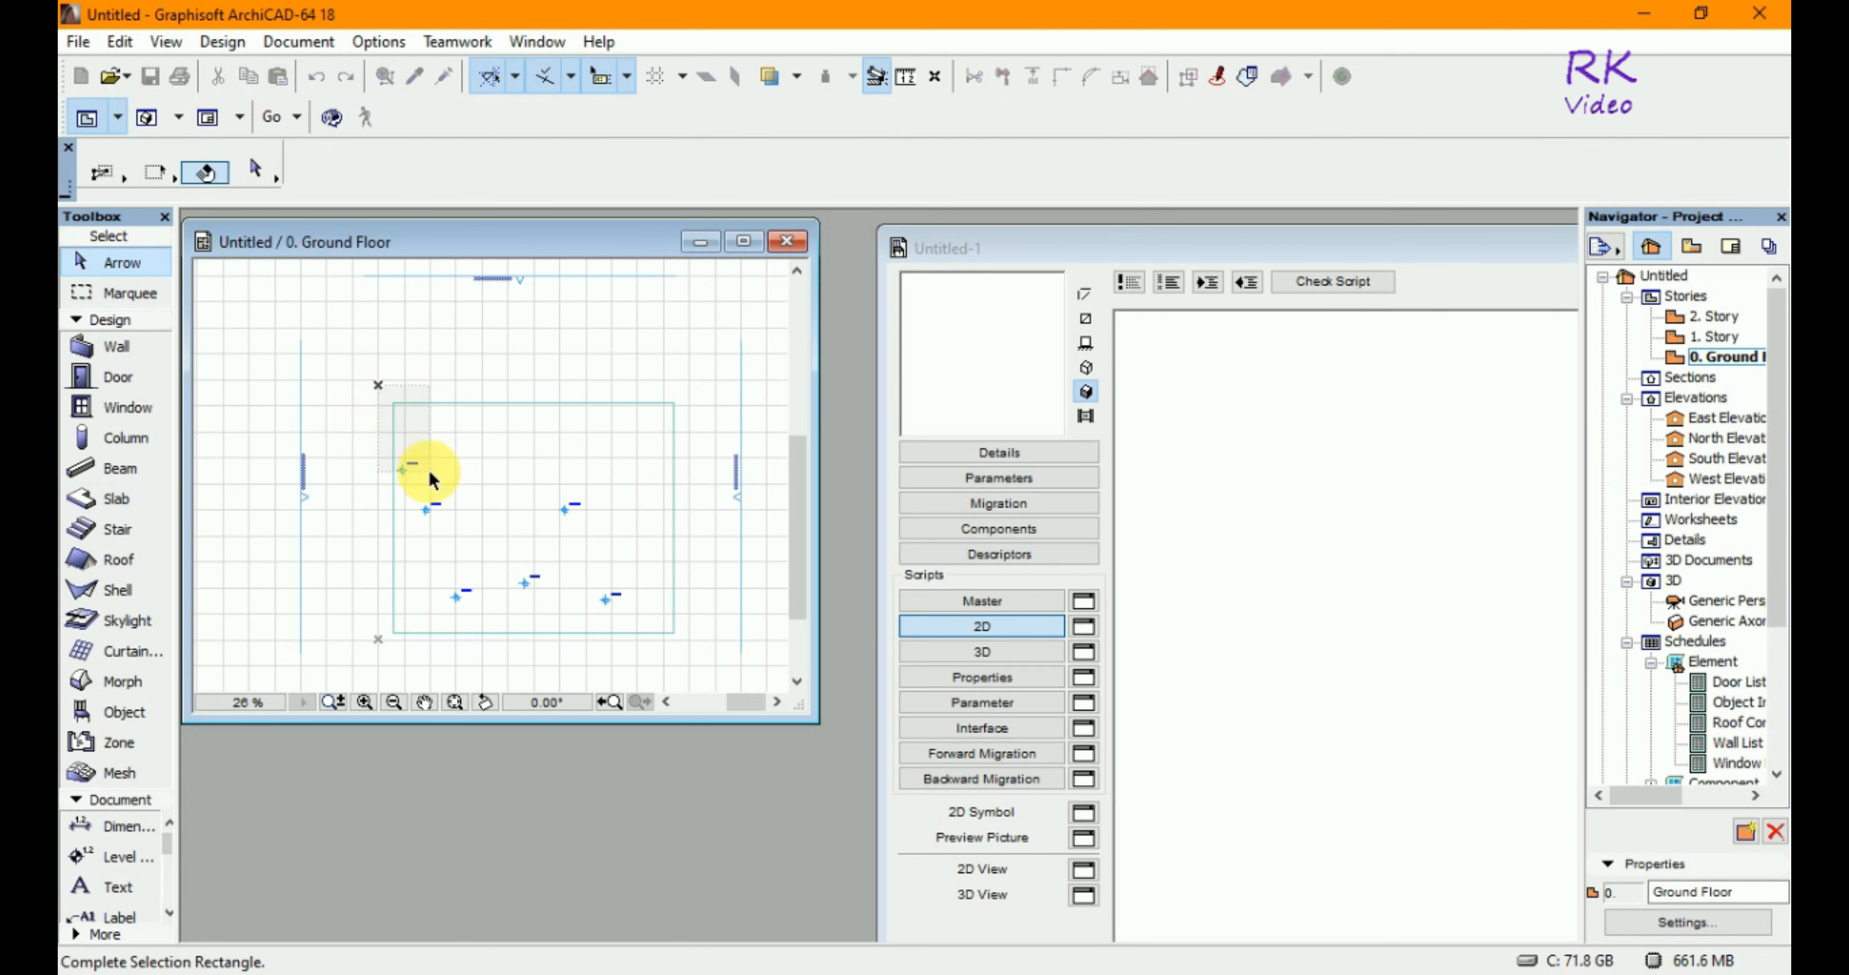
pyautogui.click(688, 654)
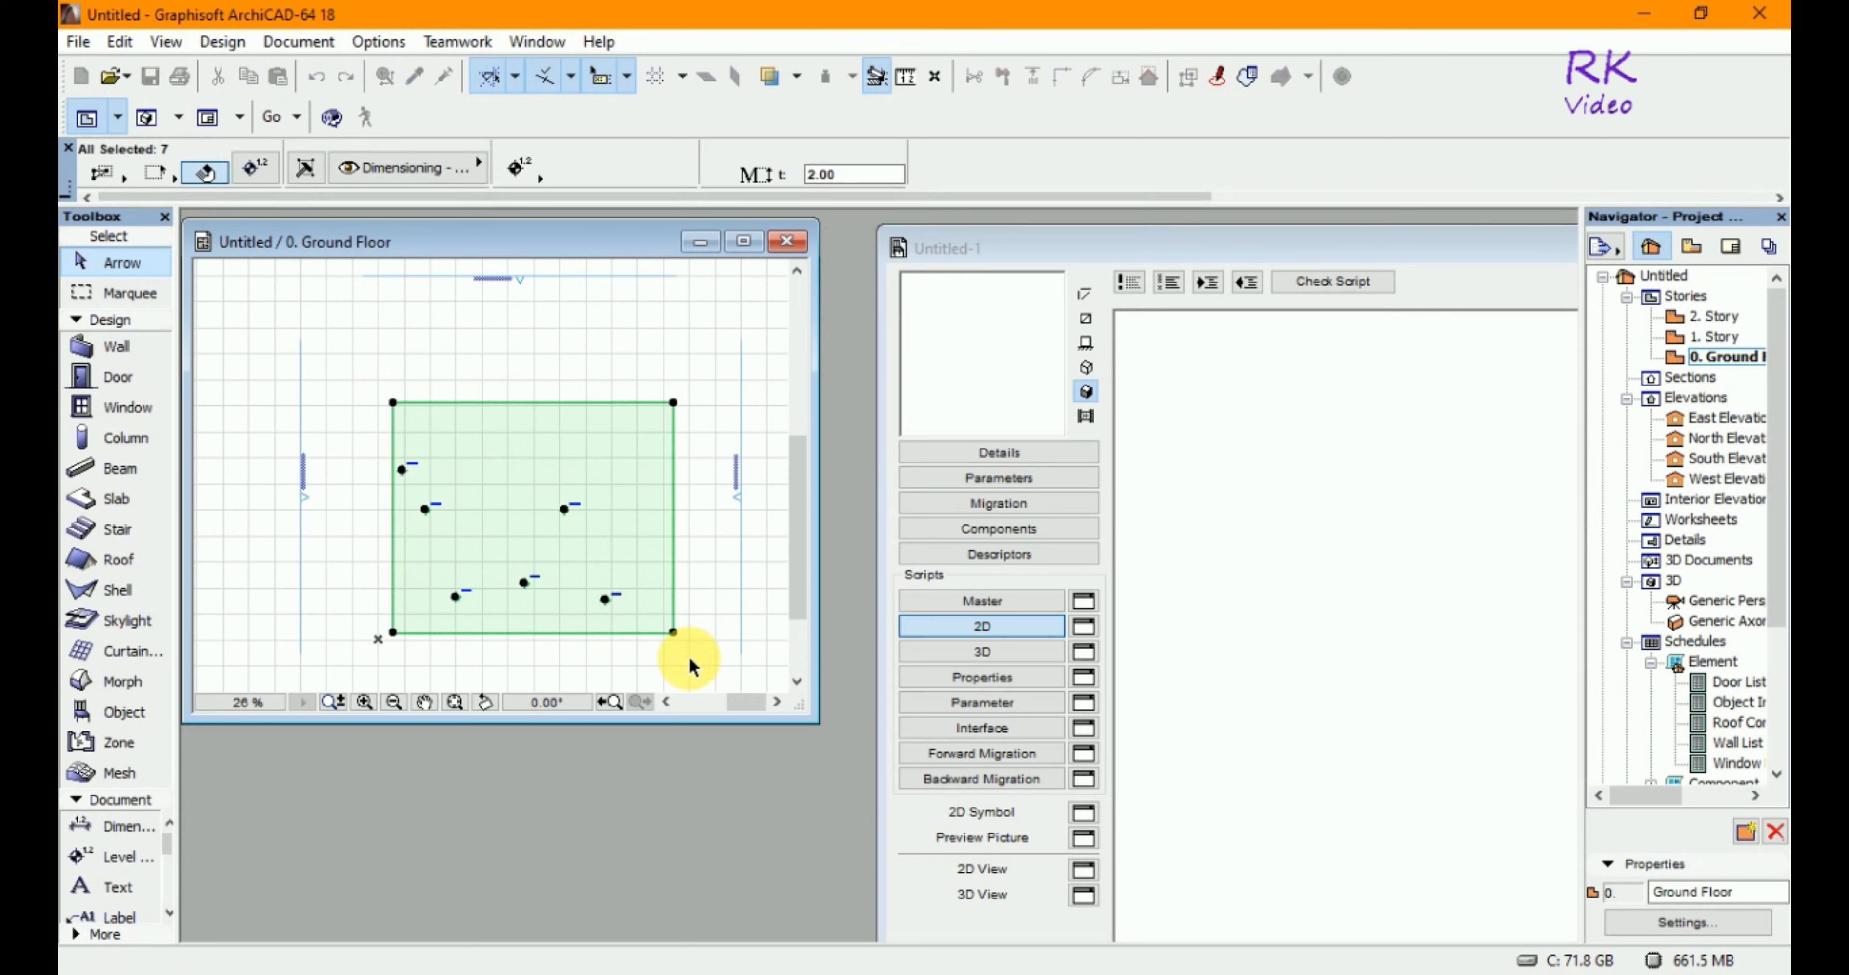
# - Try moving the selected slab and level dimensions within the floor plan, and undo the move
pyautogui.click(673, 633)
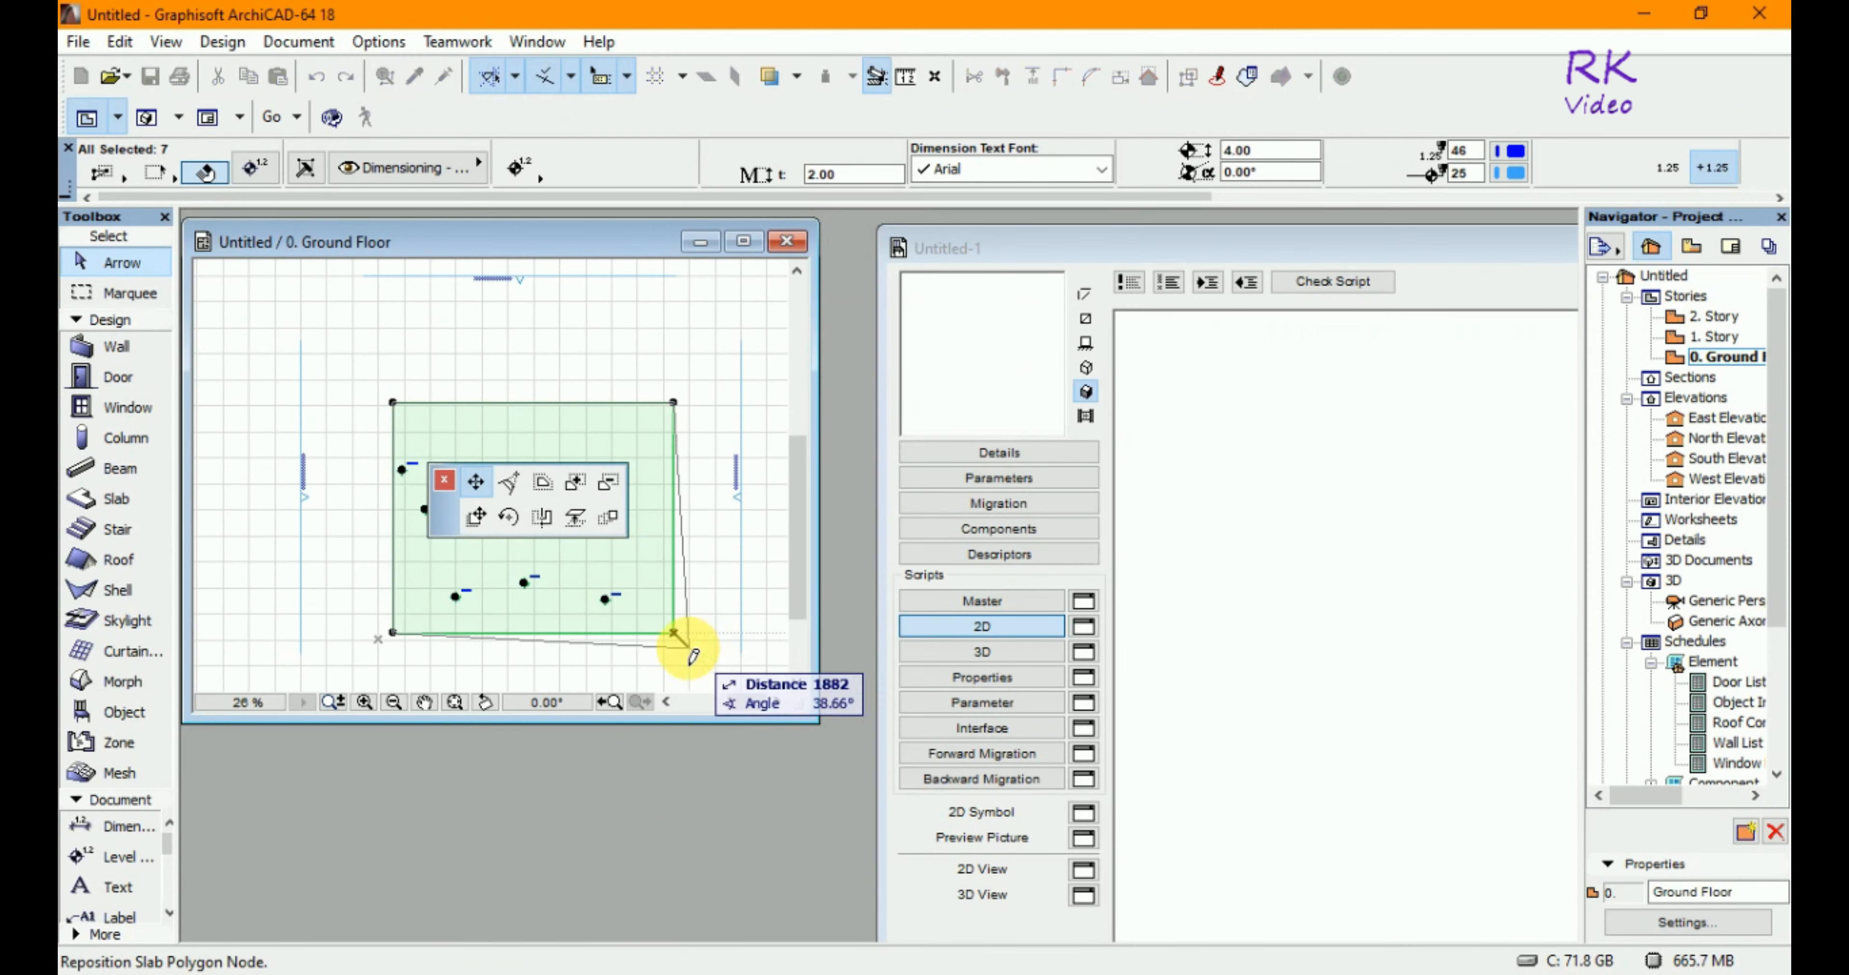
pyautogui.click(479, 518)
pyautogui.click(480, 515)
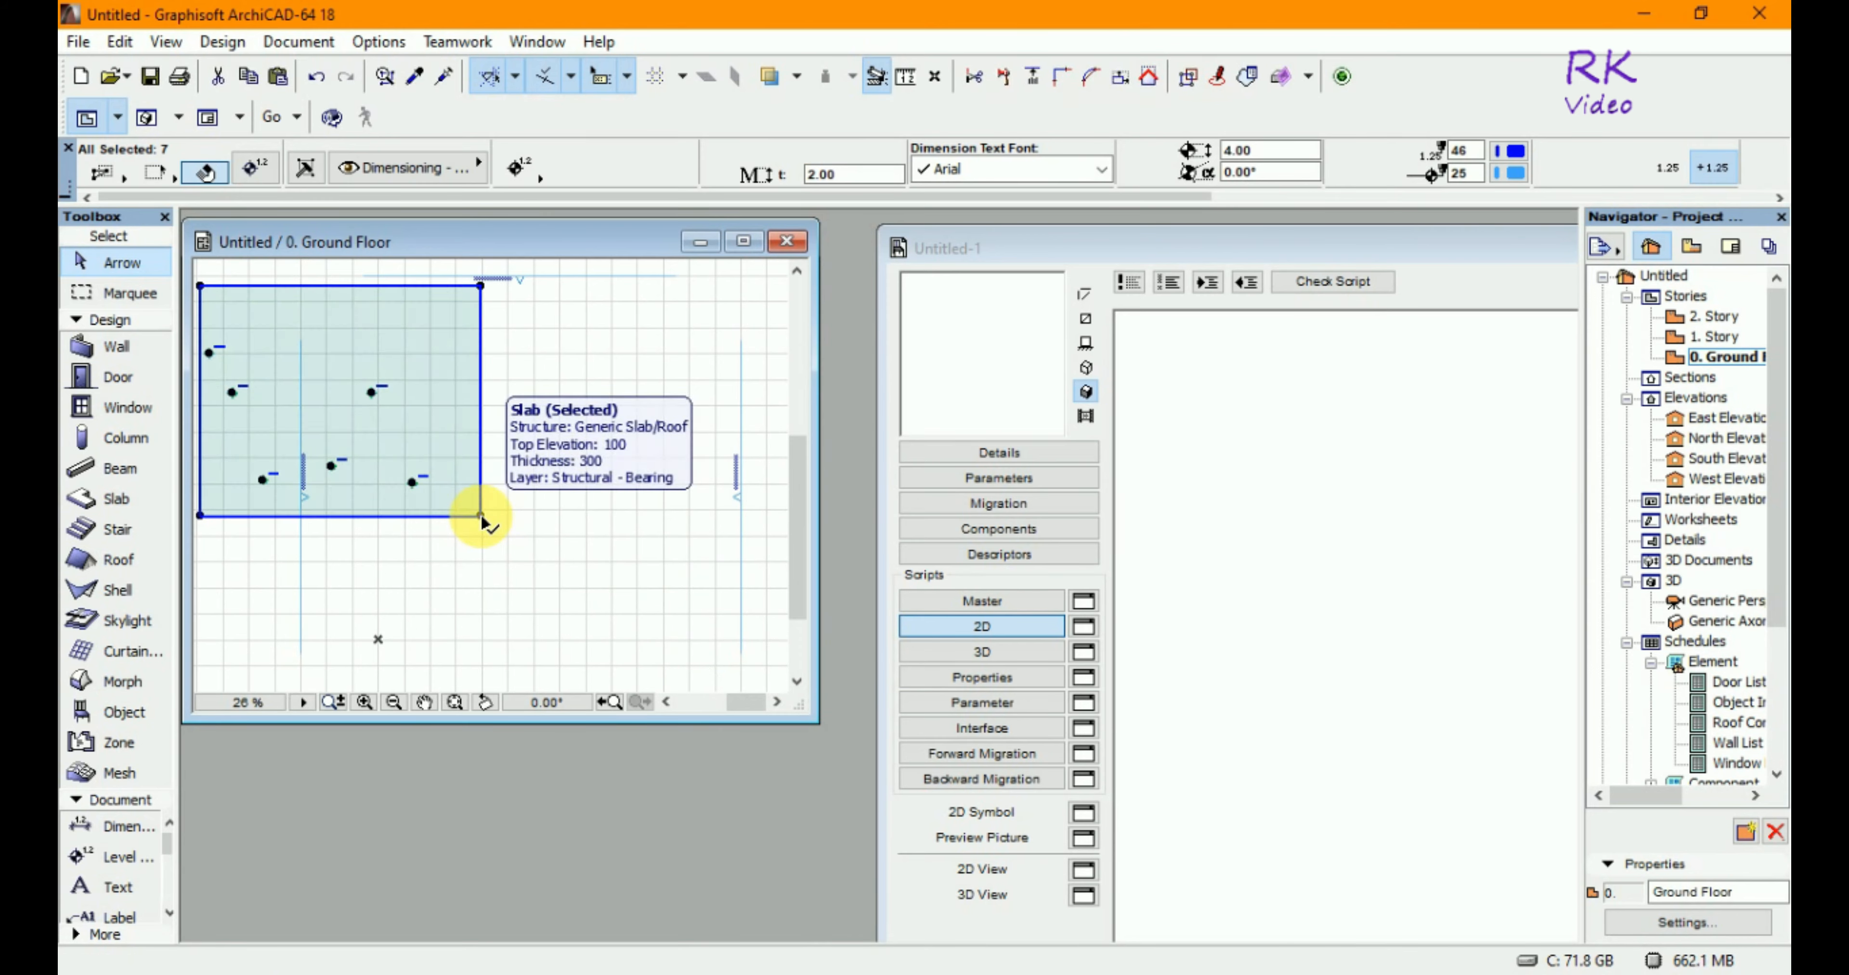
pyautogui.hotkey('ctrl', 'z')
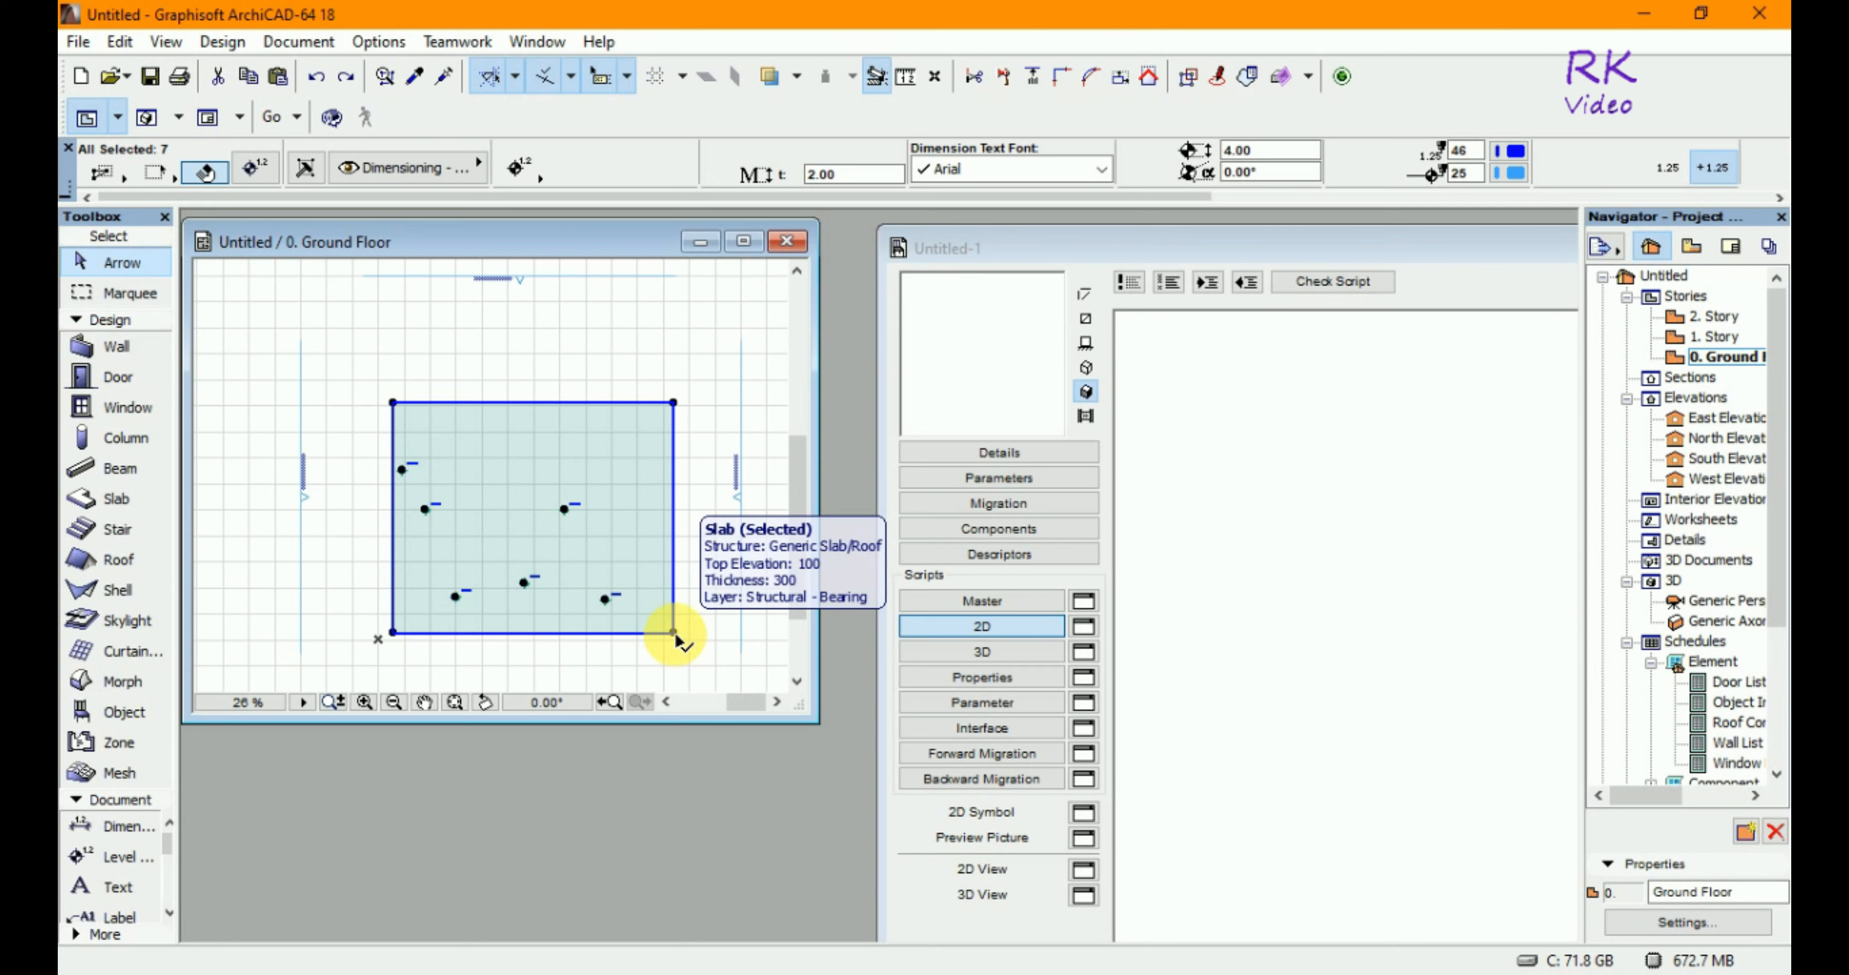
# - Move the selected slab and six level dimensions from the floor plan into the object's 2D script to generate its GDL code
pyautogui.click(673, 632)
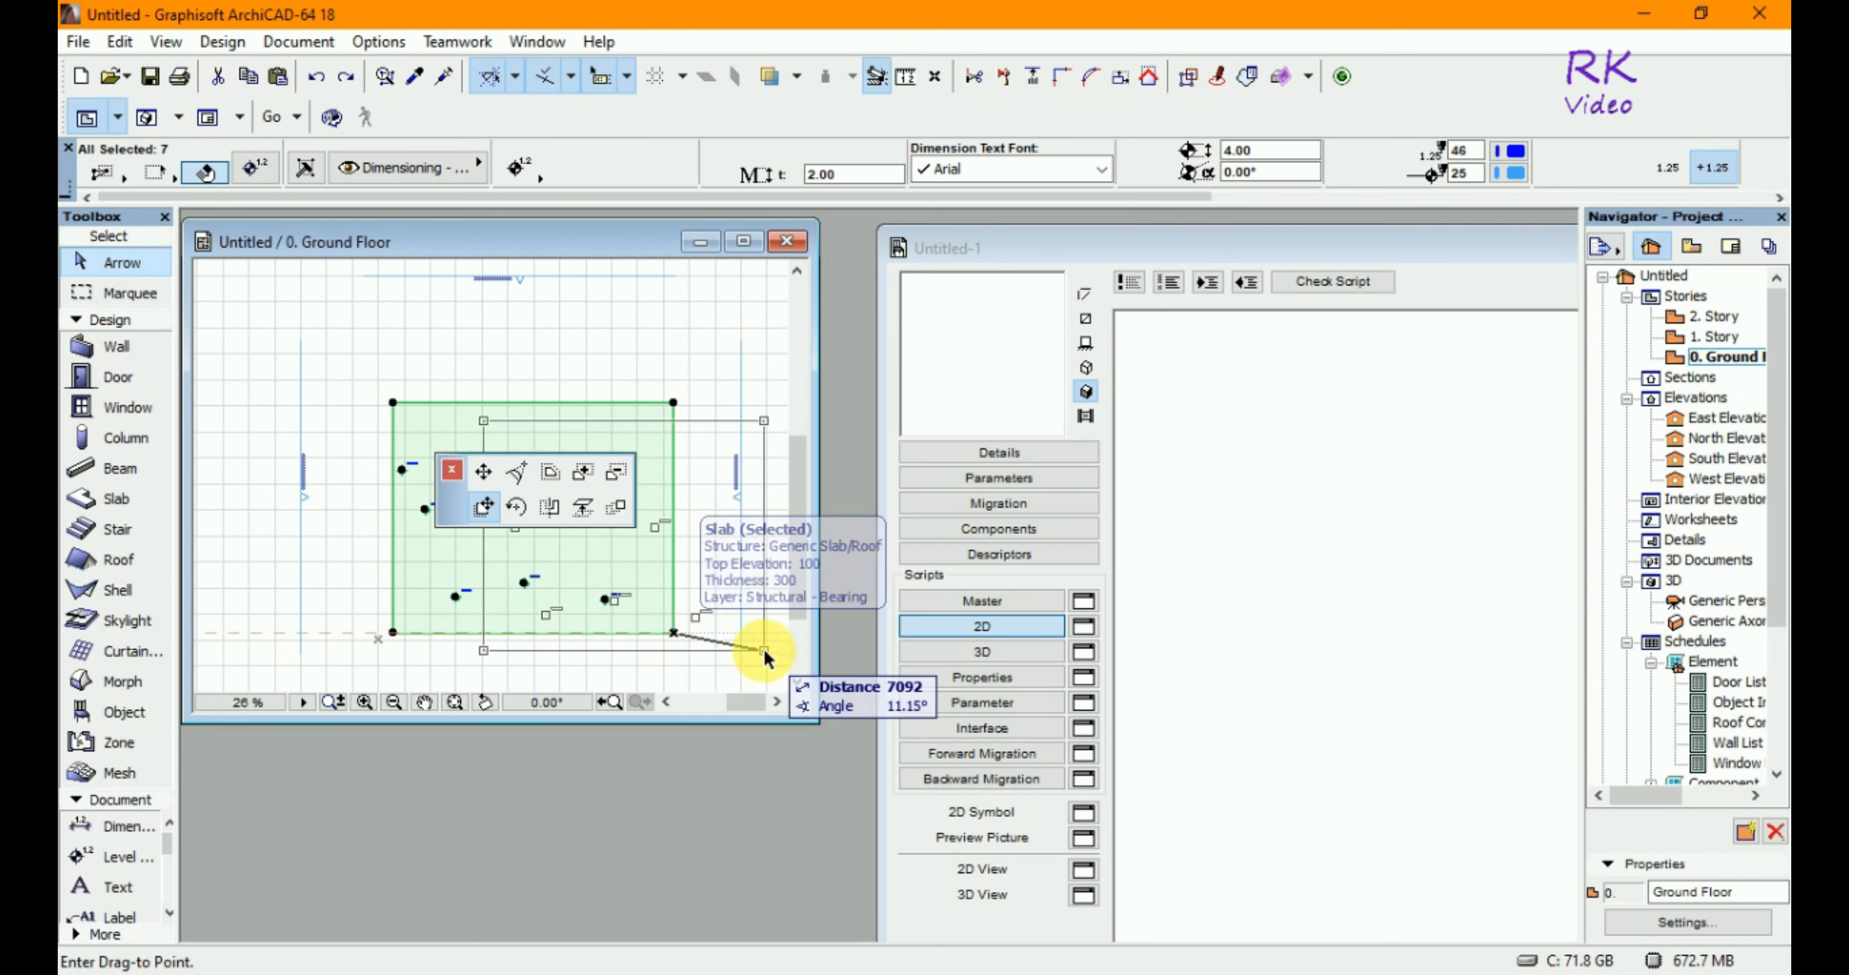
pyautogui.click(1187, 678)
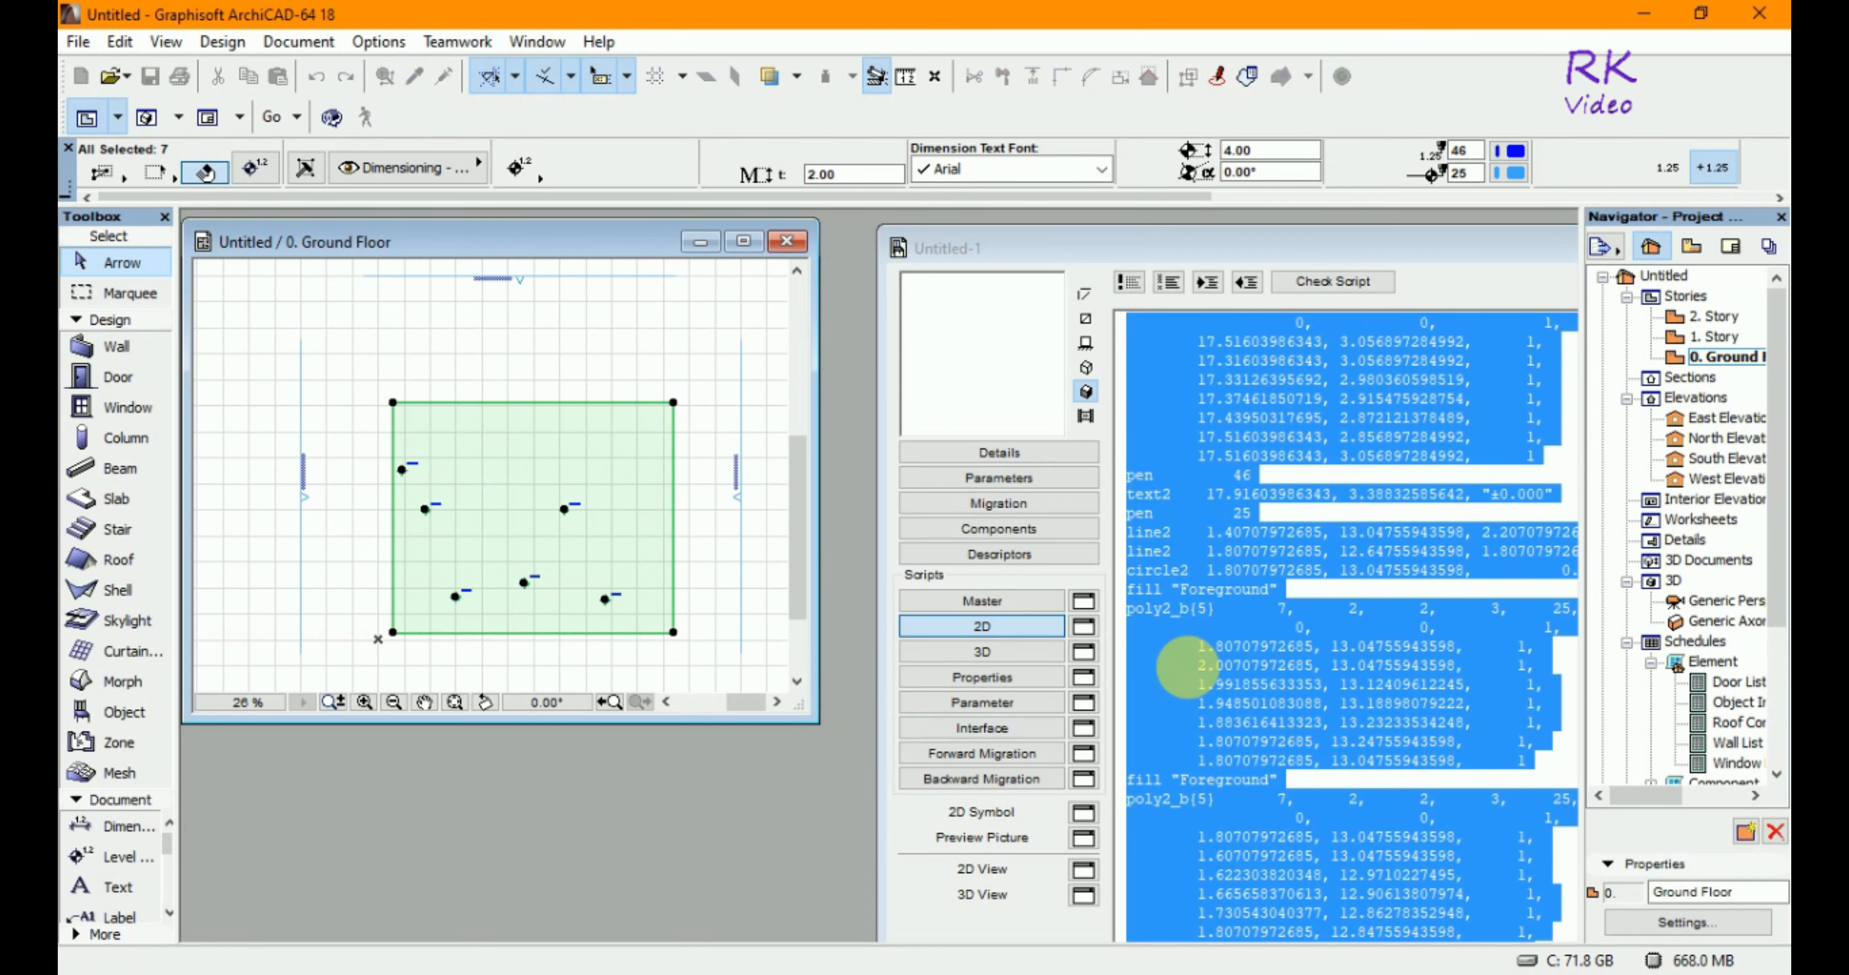
pyautogui.click(1300, 563)
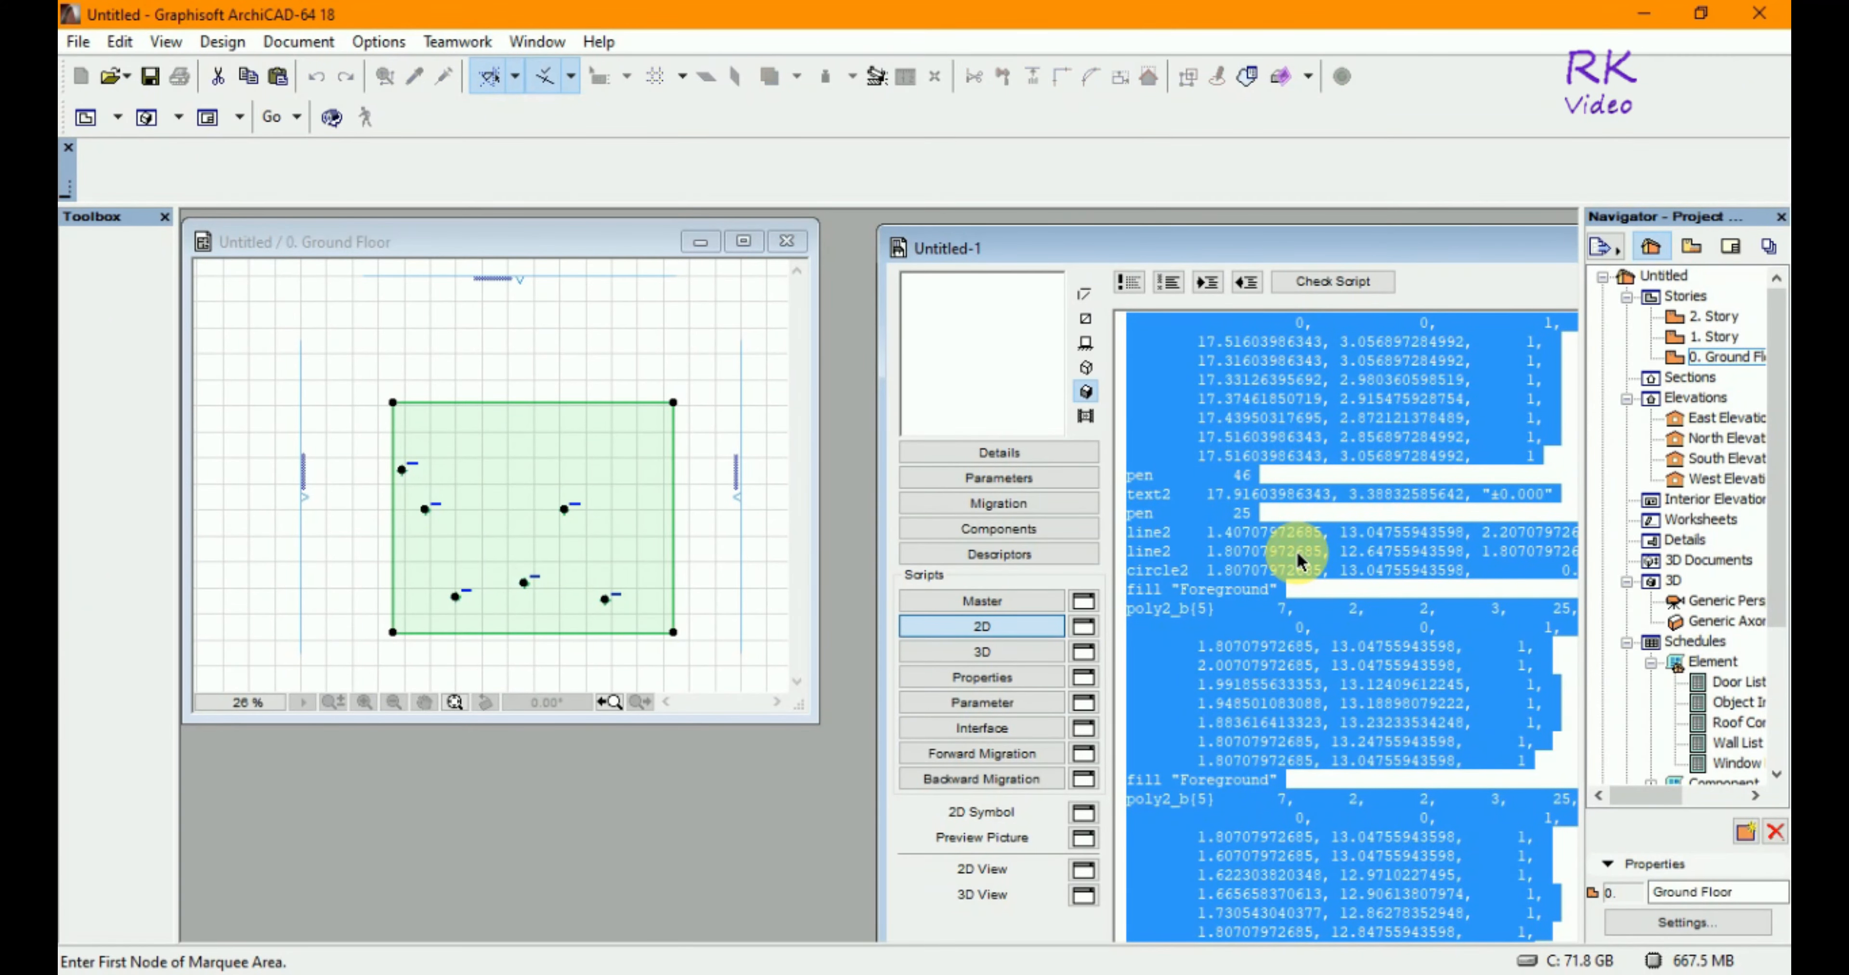
pyautogui.click(1323, 556)
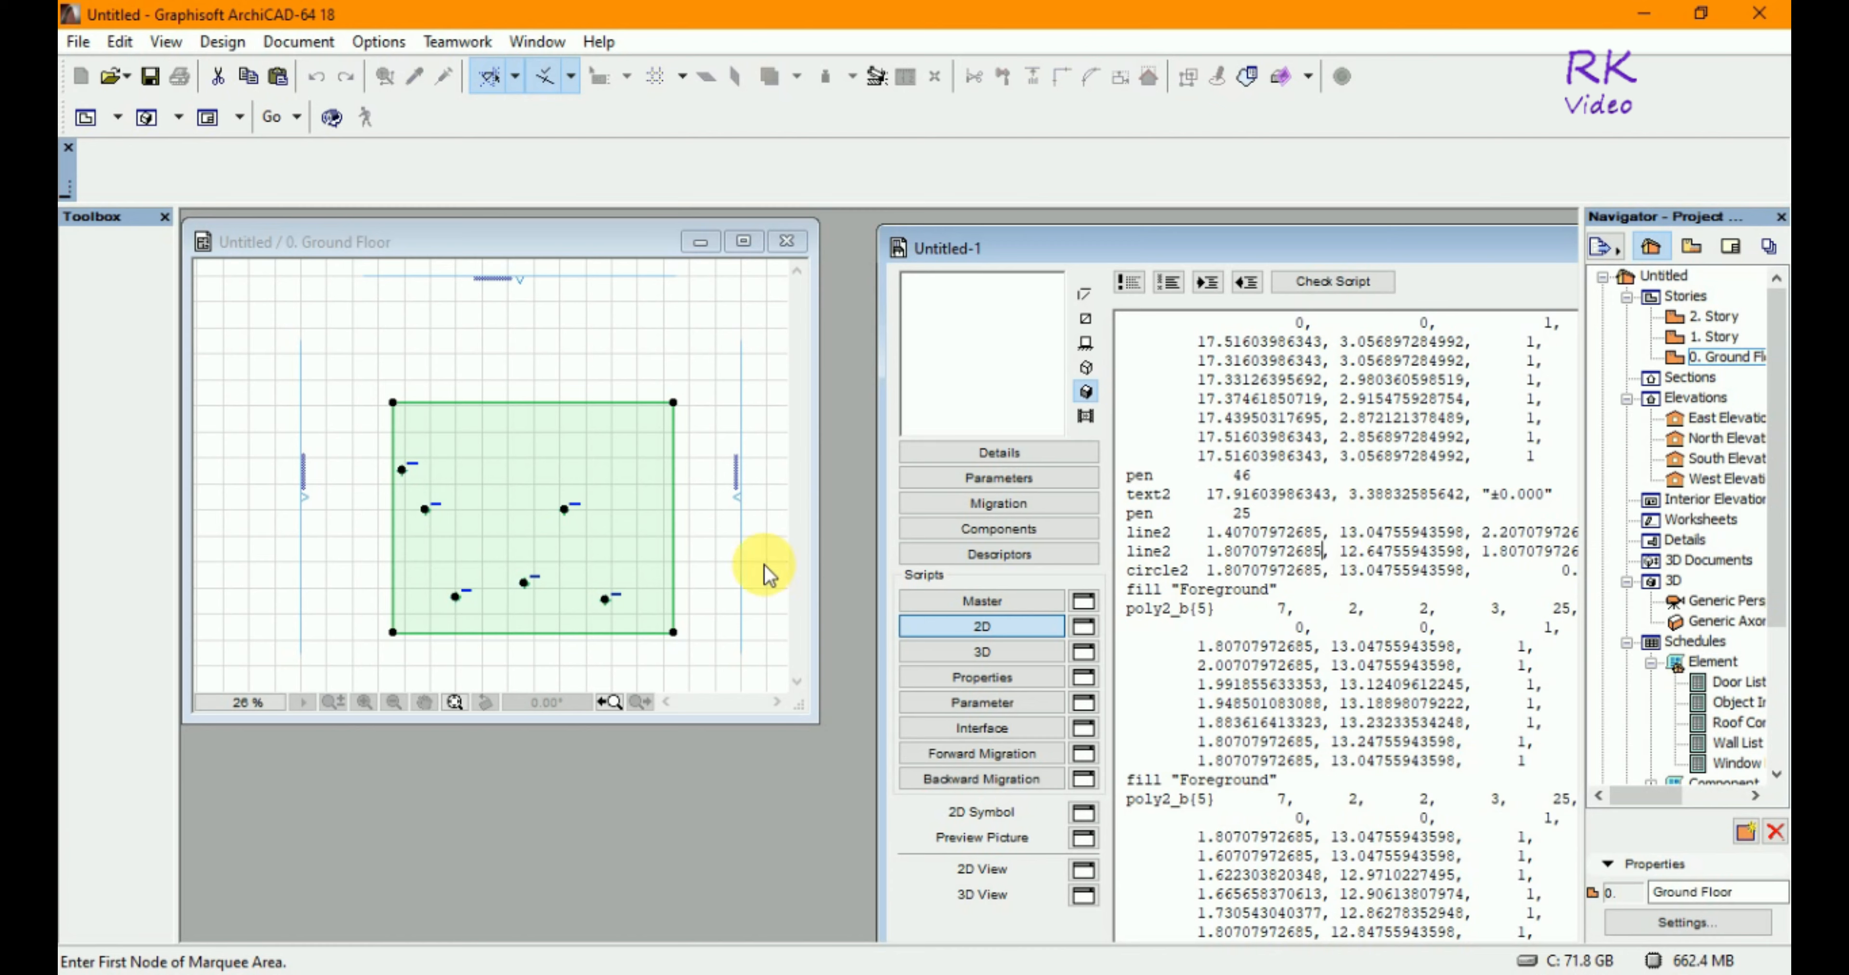
# - Open the object's 3D script and move the selected slab and level dimensions into it to generate the 3D GDL code
pyautogui.click(989, 656)
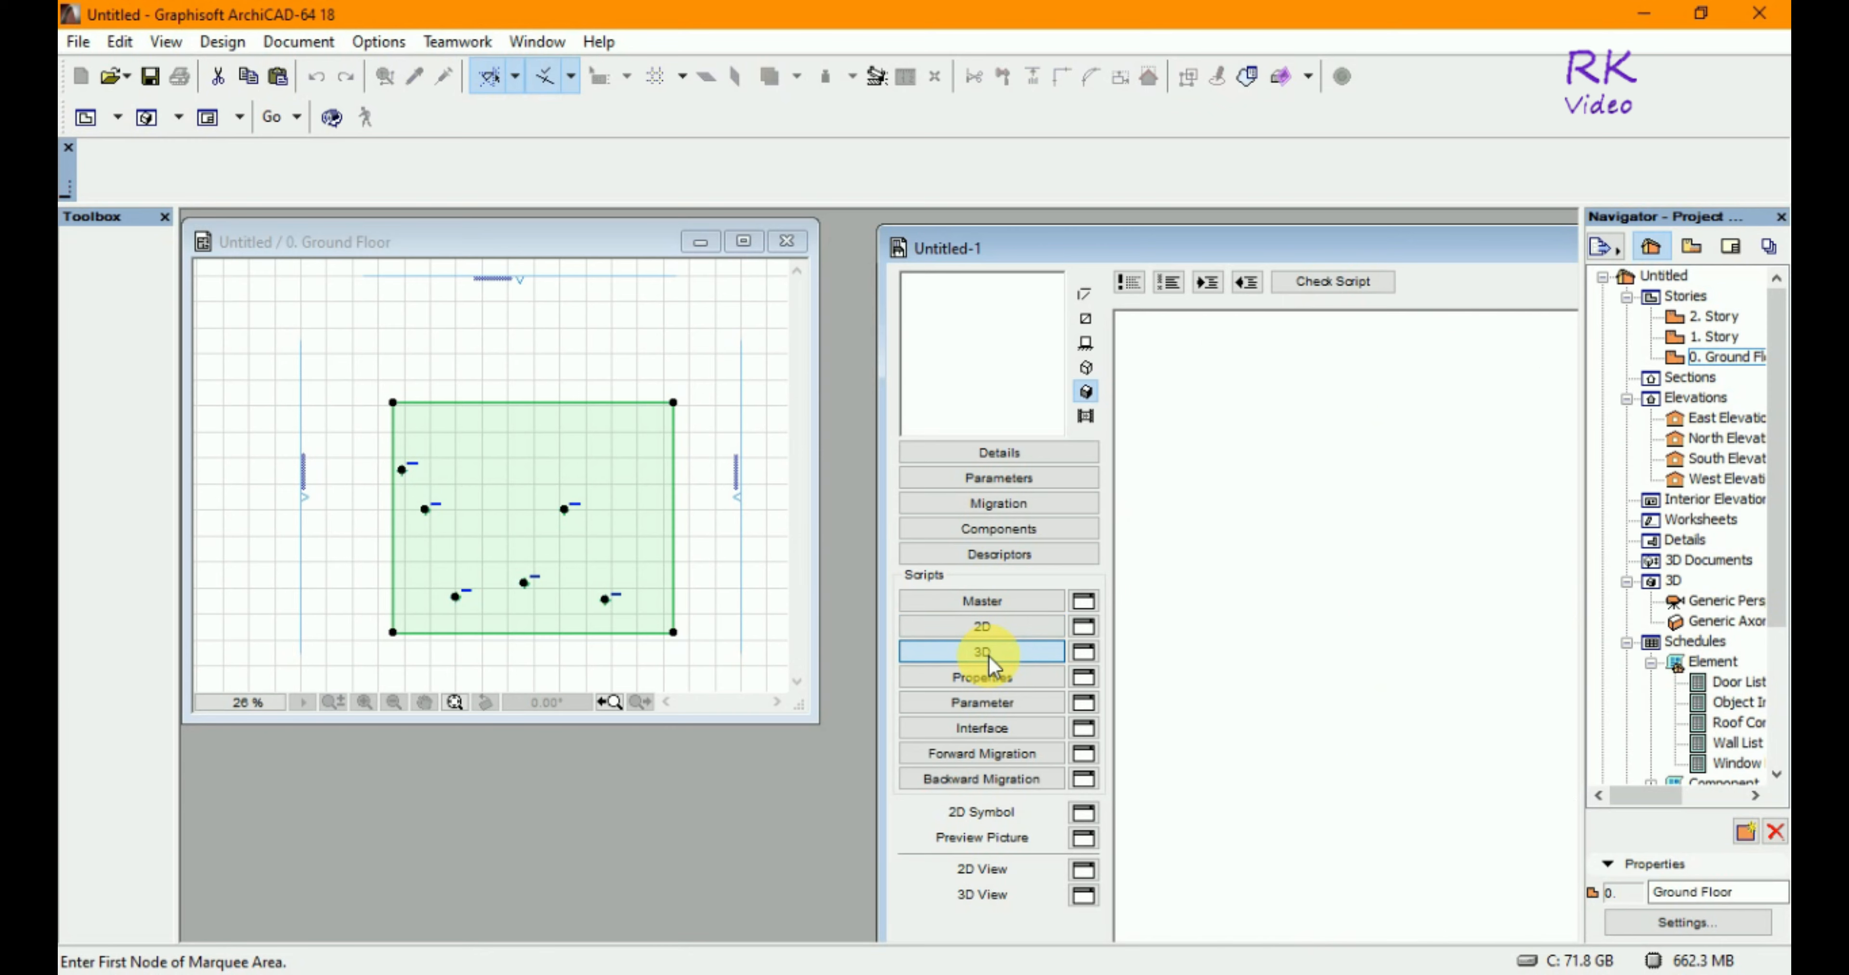
pyautogui.click(675, 636)
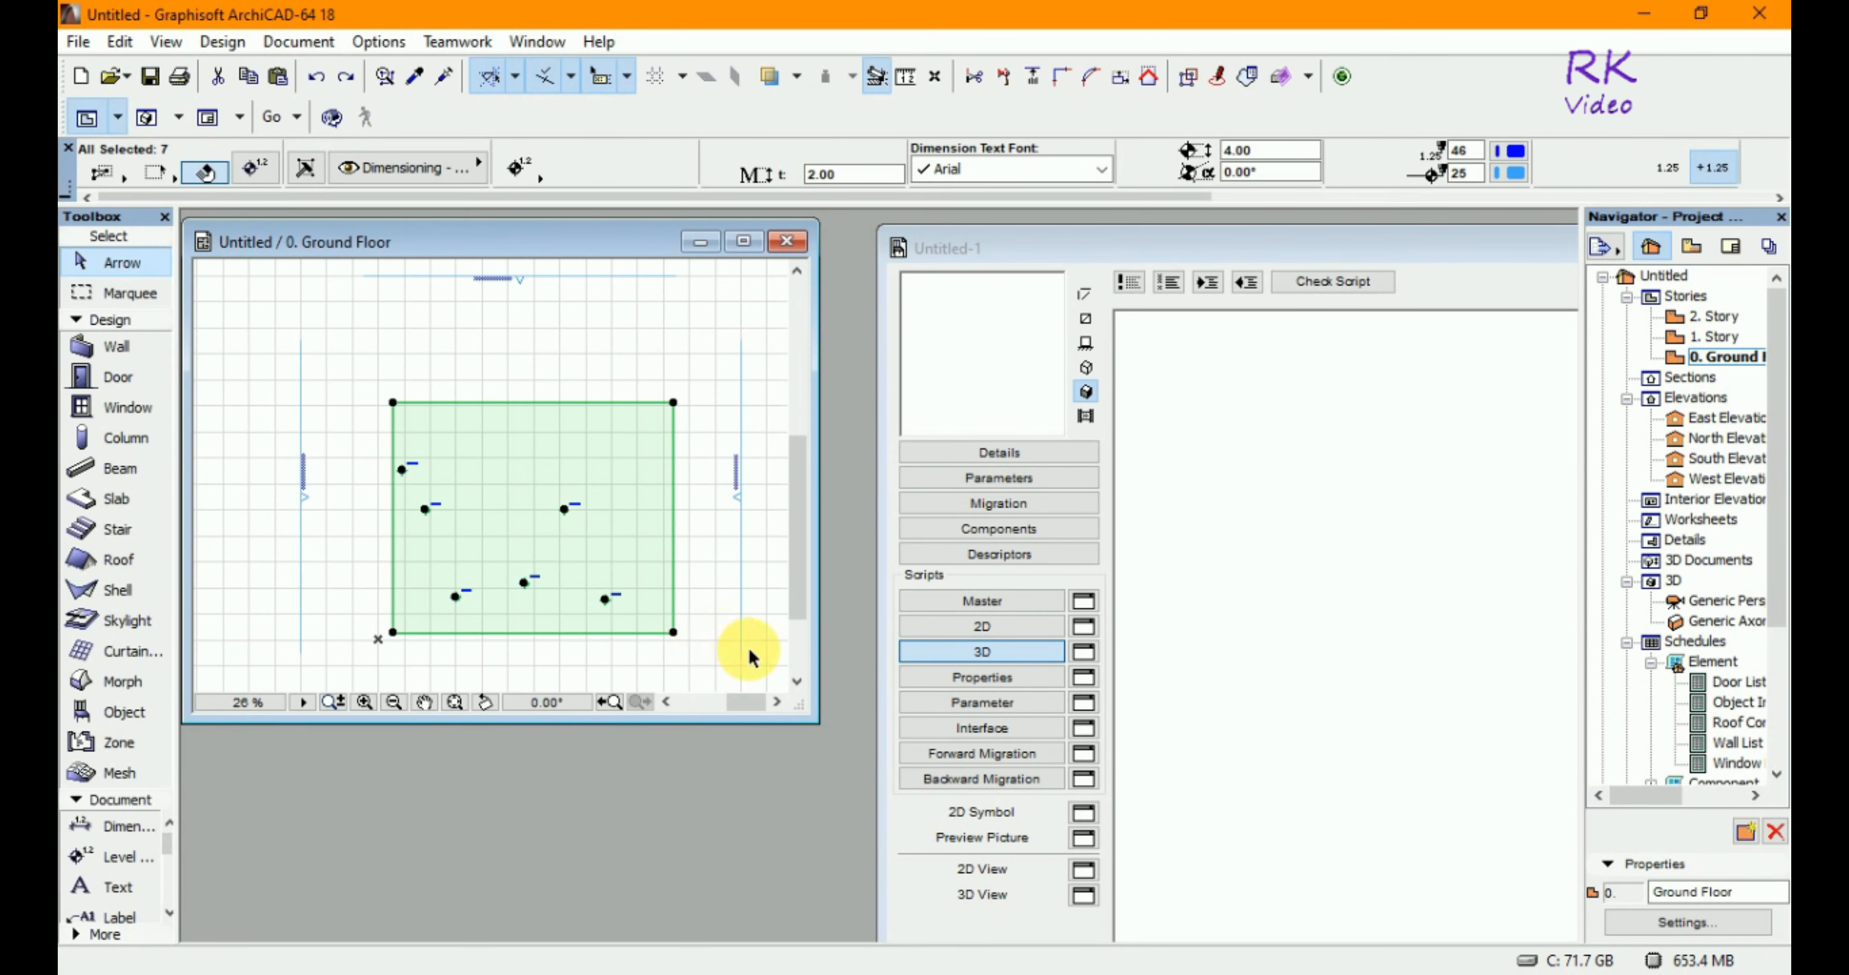
pyautogui.click(606, 602)
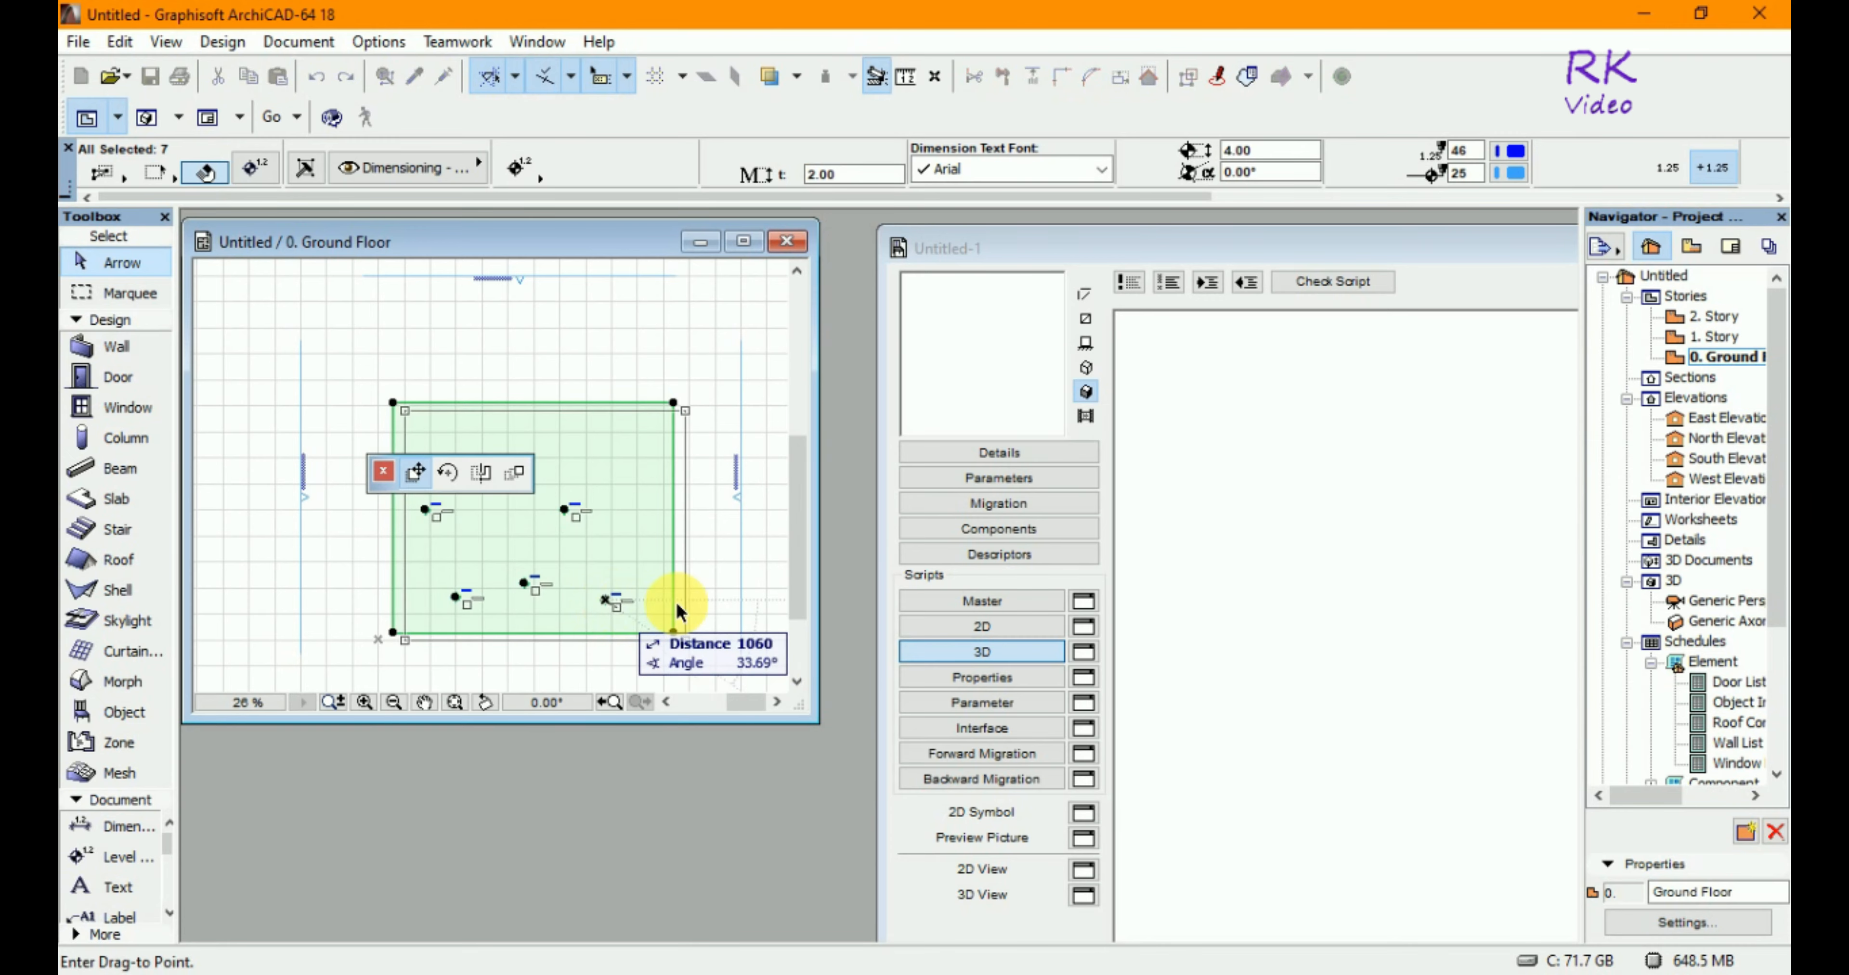
pyautogui.click(1186, 649)
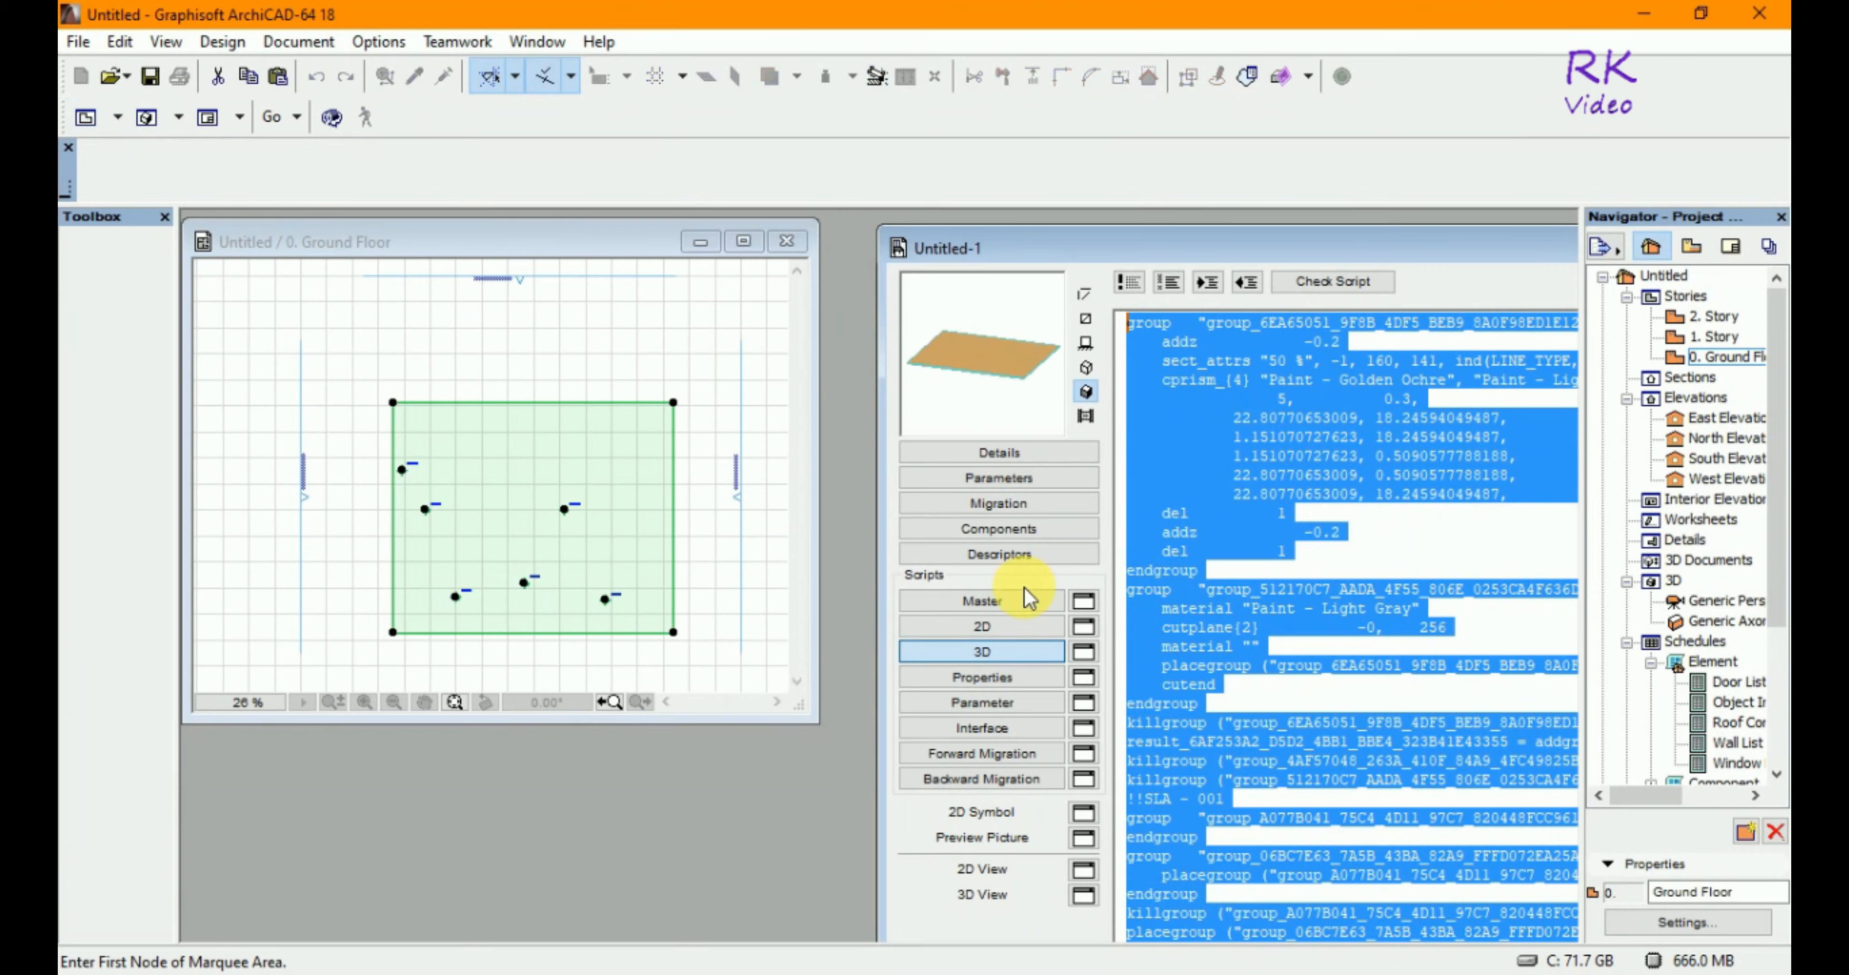
# - Return to the object's 2D script and switch its preview to the 2D view to examine the symbol
pyautogui.click(1019, 631)
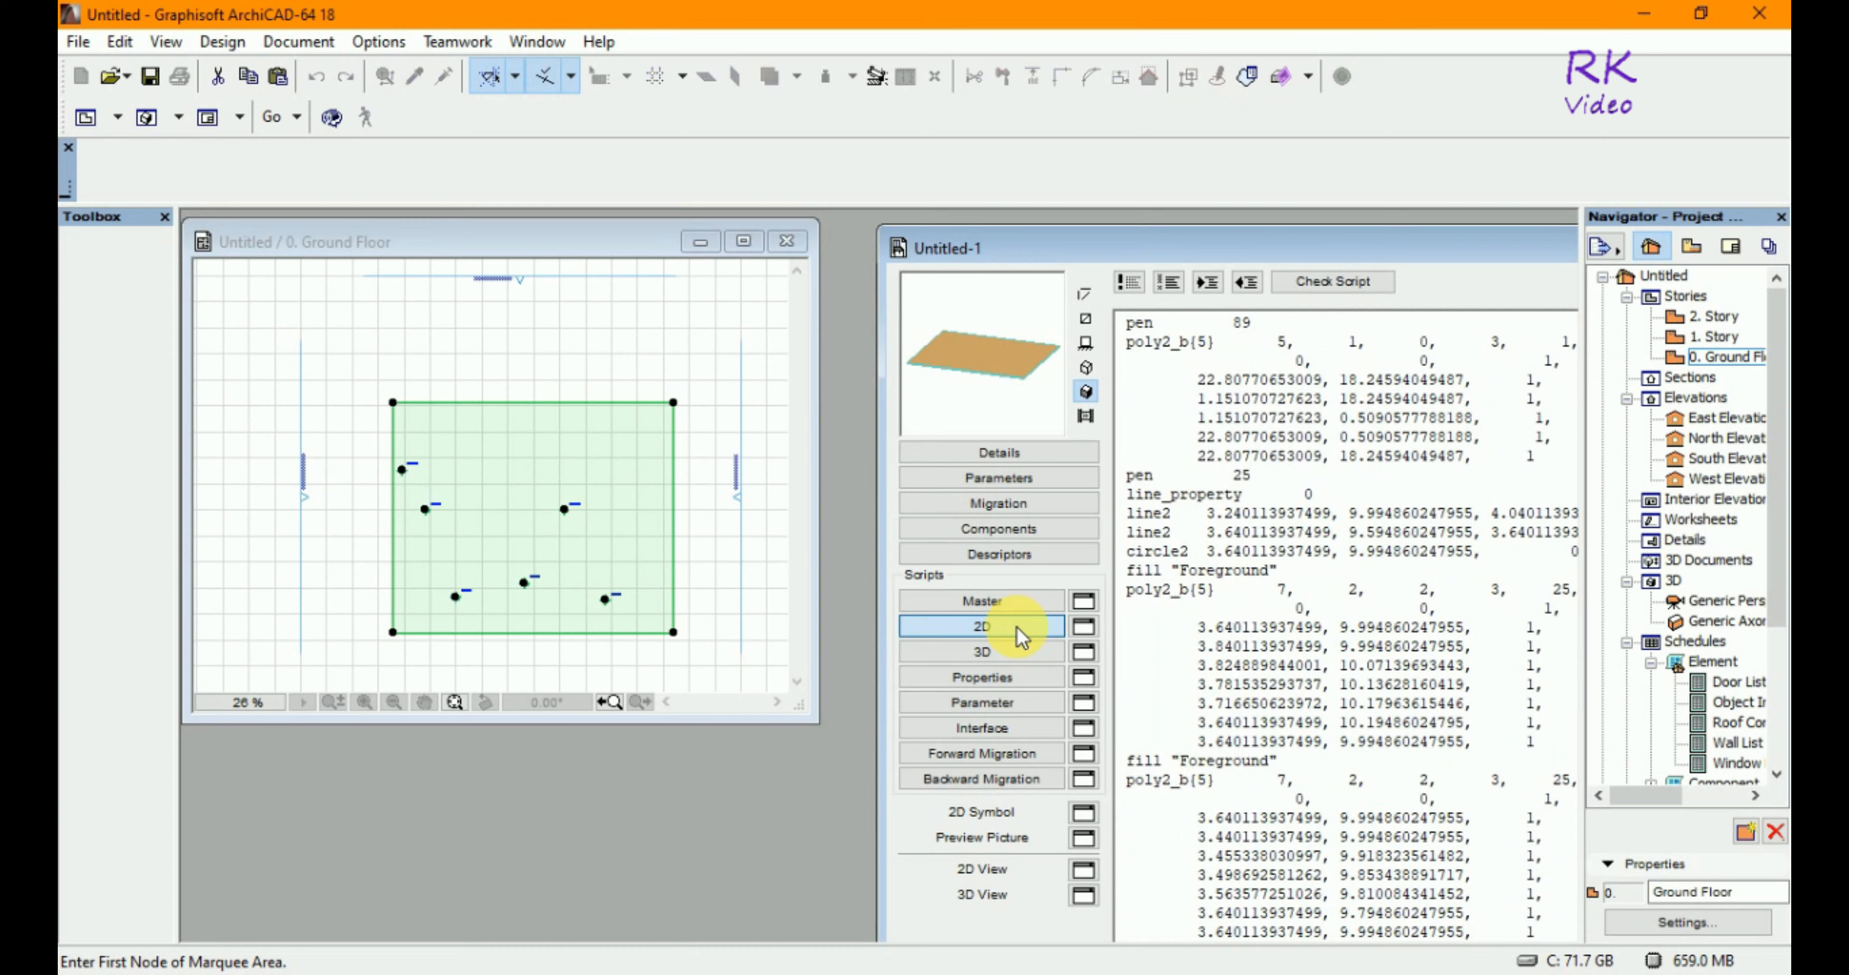
pyautogui.click(1086, 318)
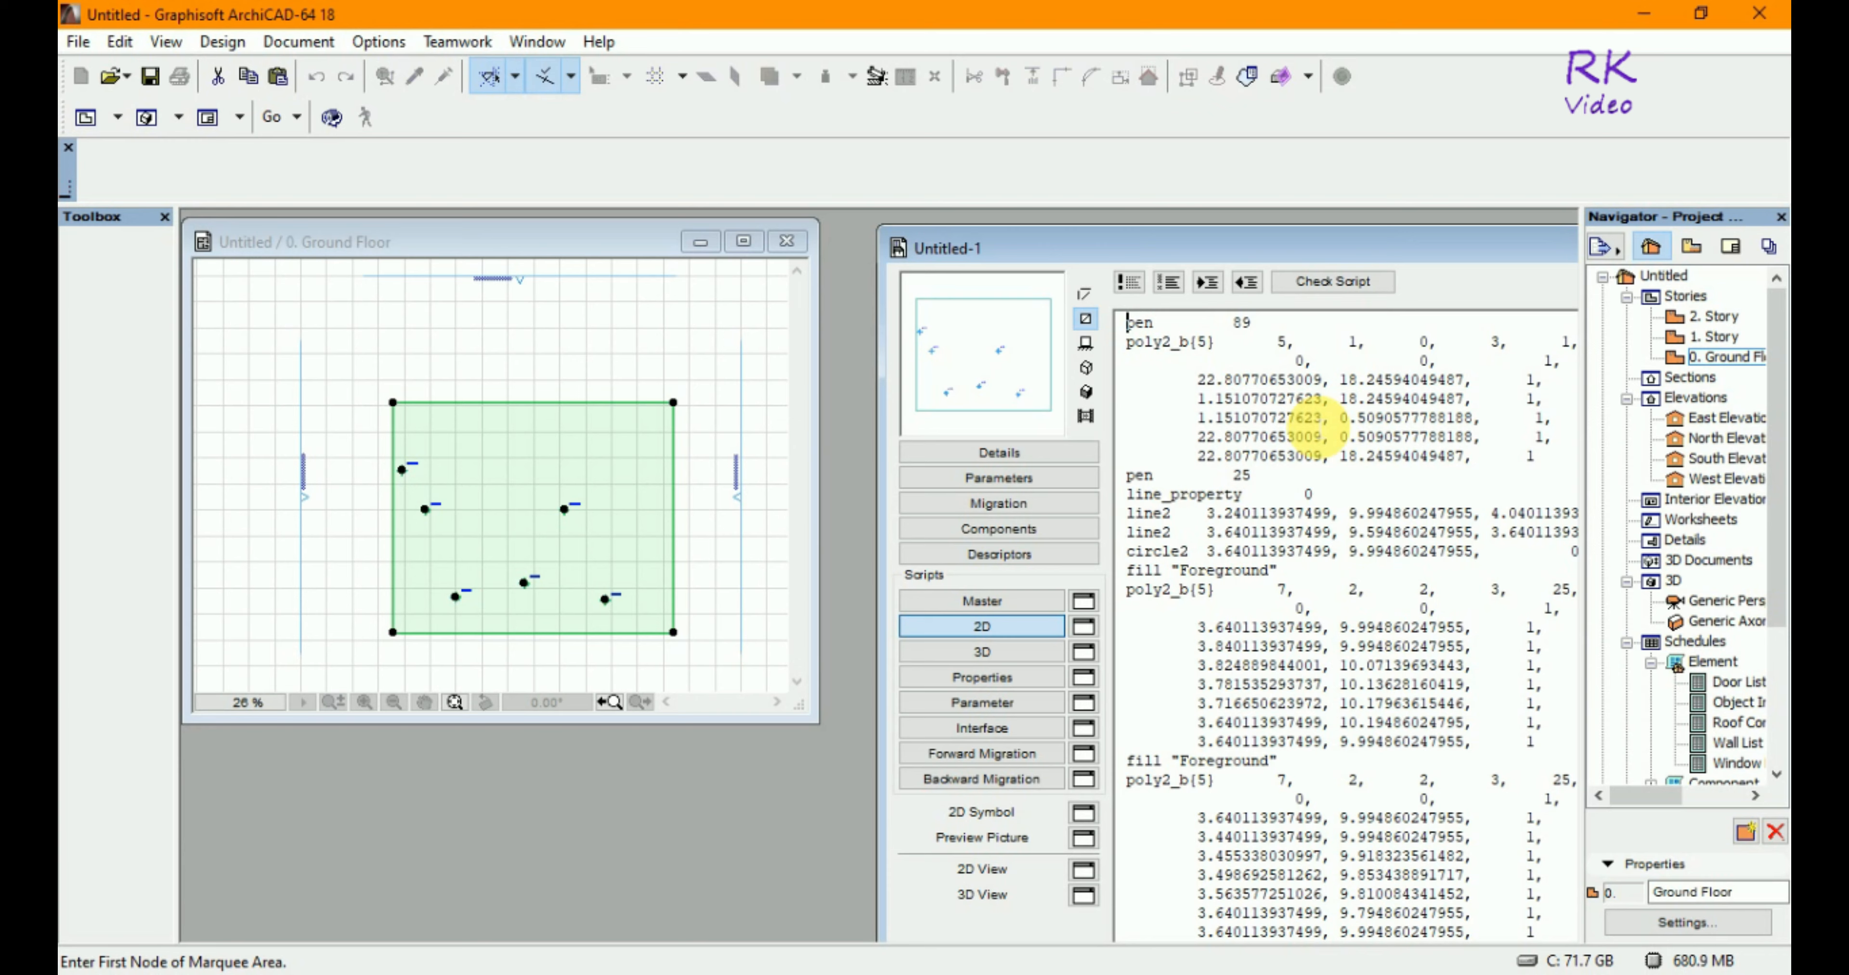
# - Move the library object's editor window clear and open the object's 2D view in a maximized window
pyautogui.click(1450, 252)
pyautogui.moveTo(1450, 252); pyautogui.dragTo(1277, 237)
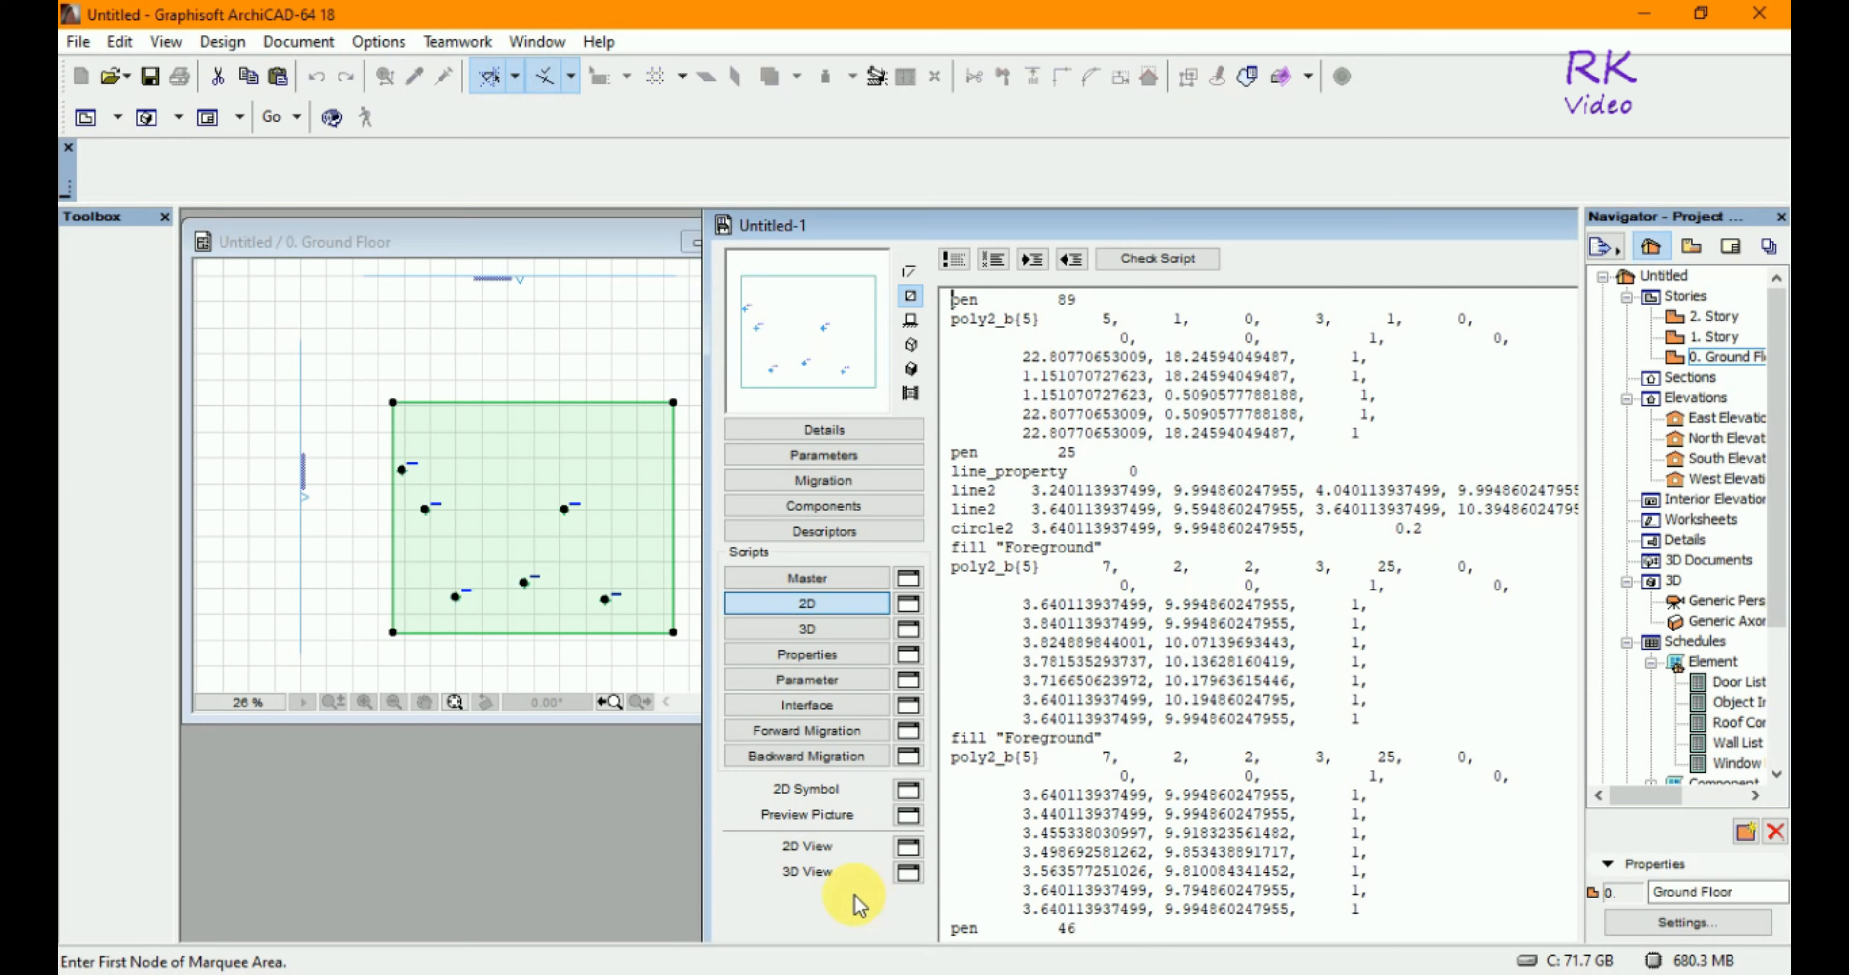
pyautogui.click(908, 849)
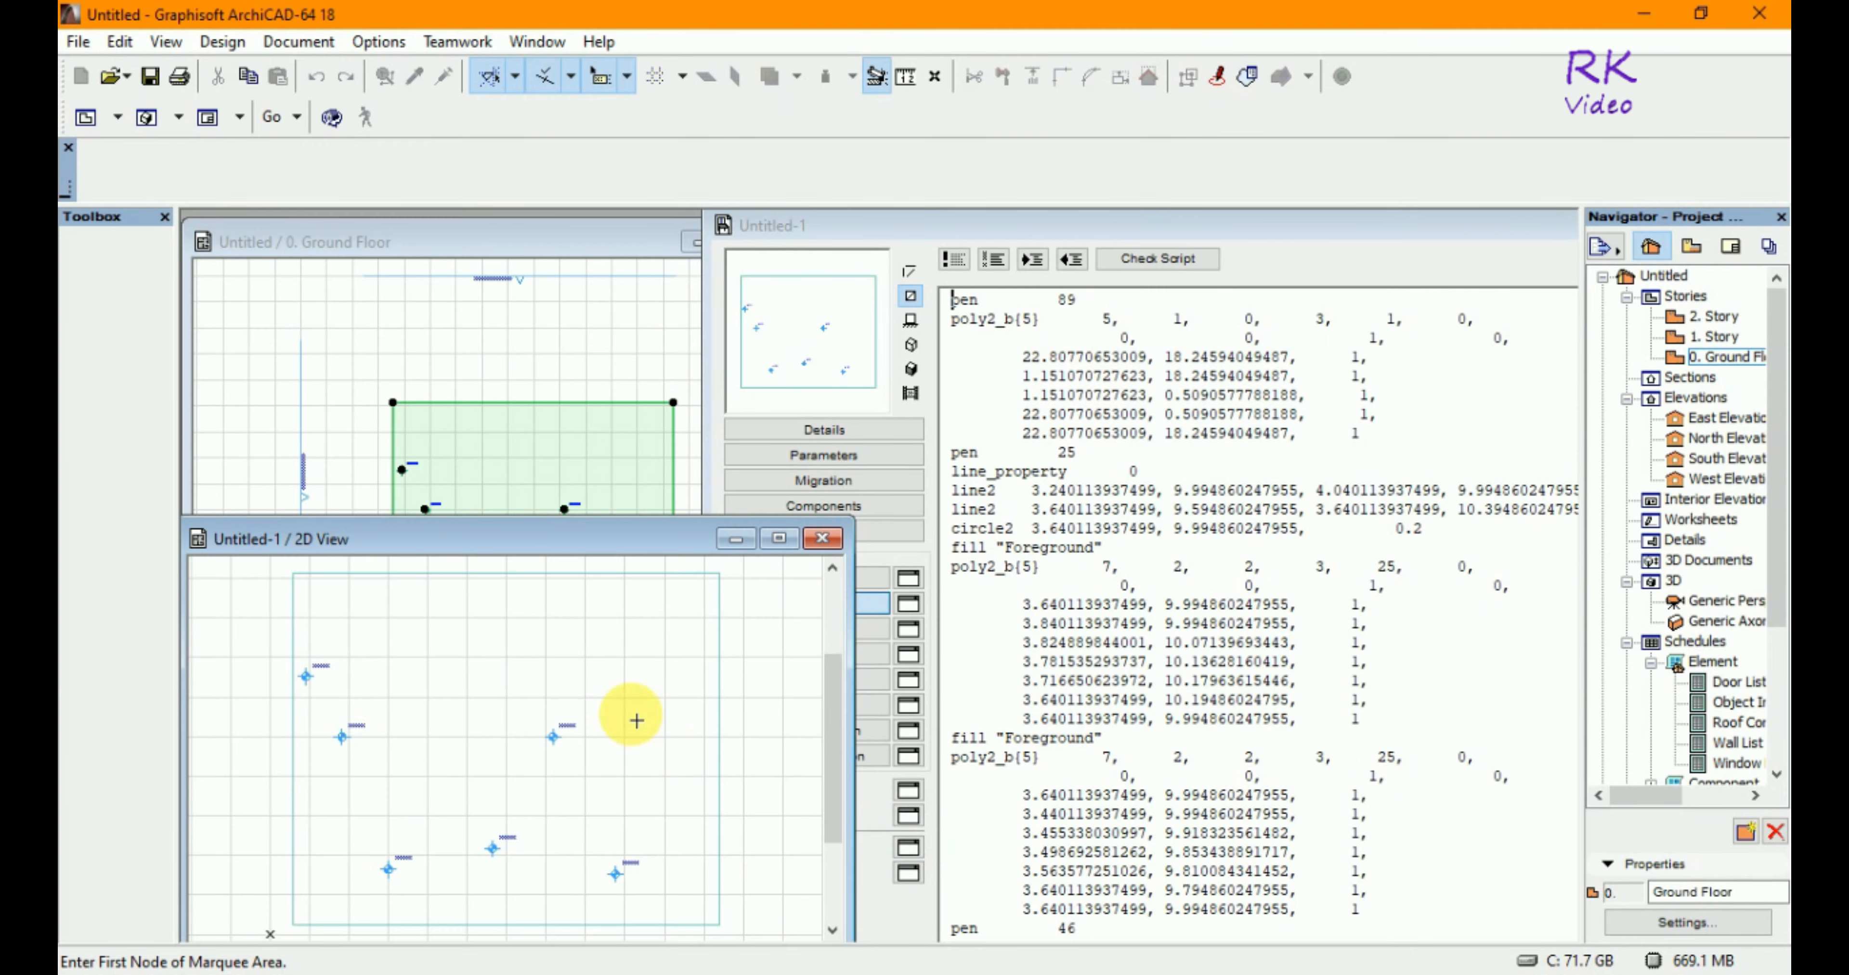
pyautogui.click(779, 538)
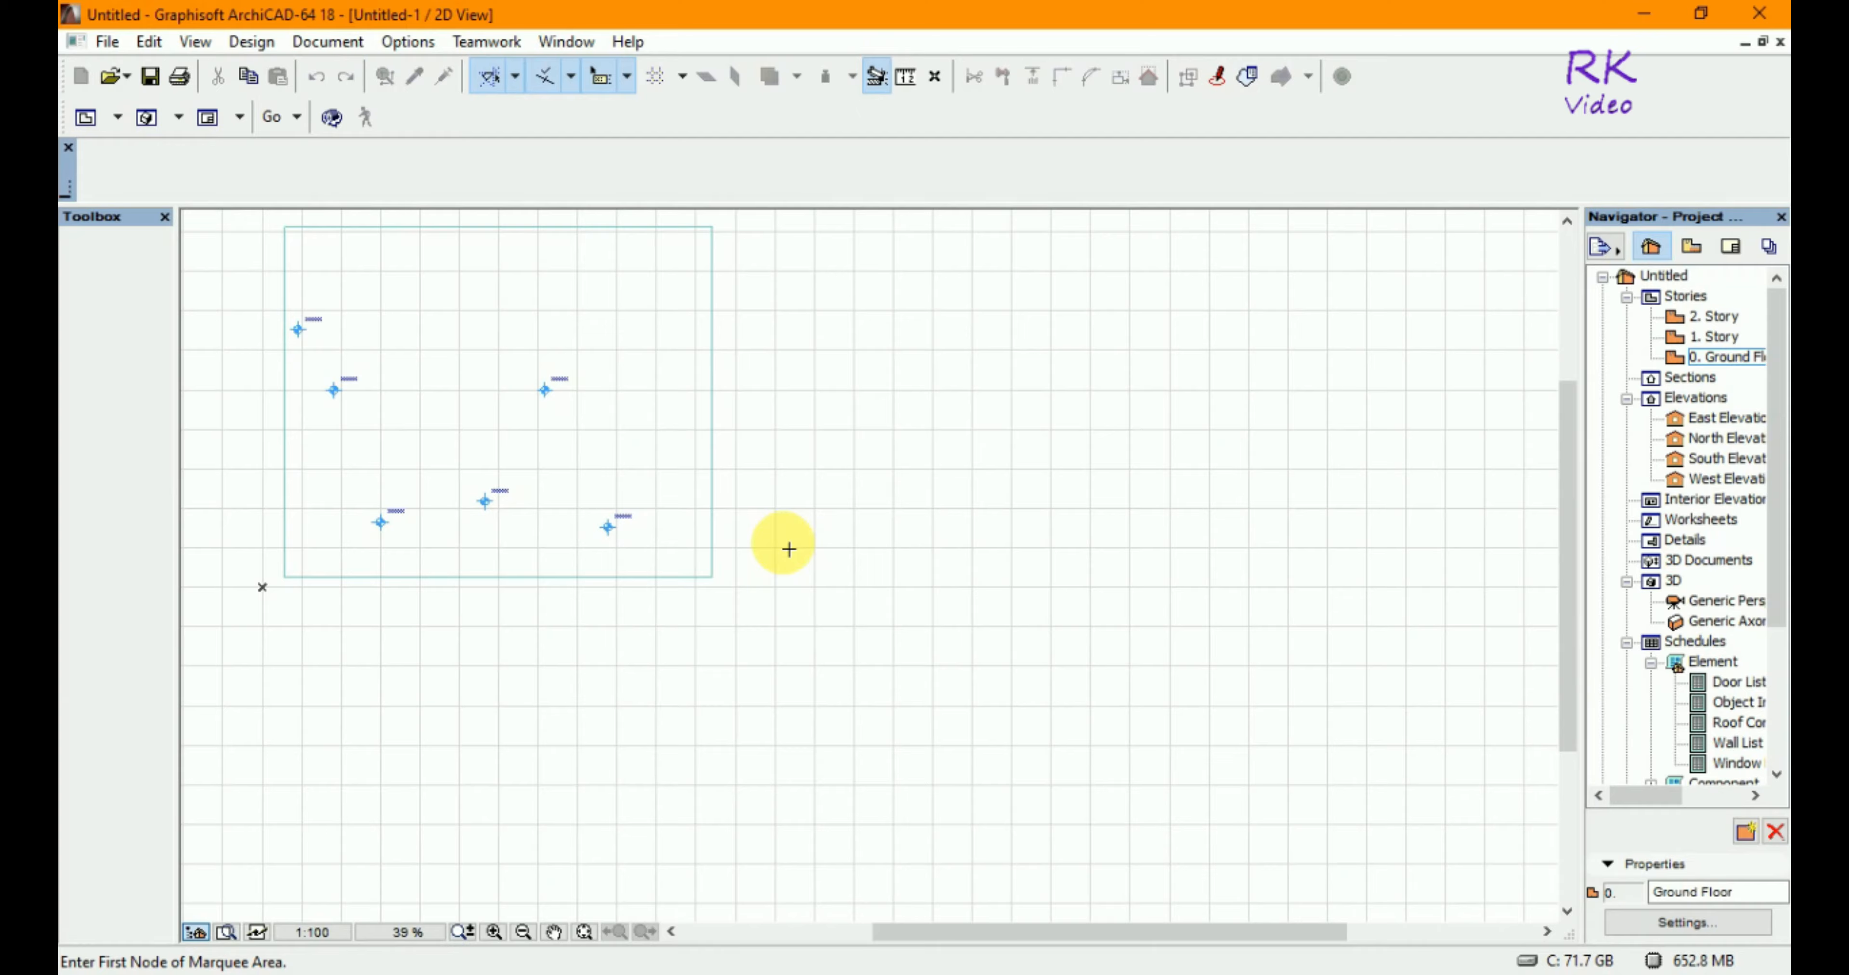
# - Examine the slab outline and the level dimension symbols and texts in the object's 2D view, and close that view
pyautogui.scroll(-2, 839, 560)
pyautogui.scroll(-2, 1119, 703)
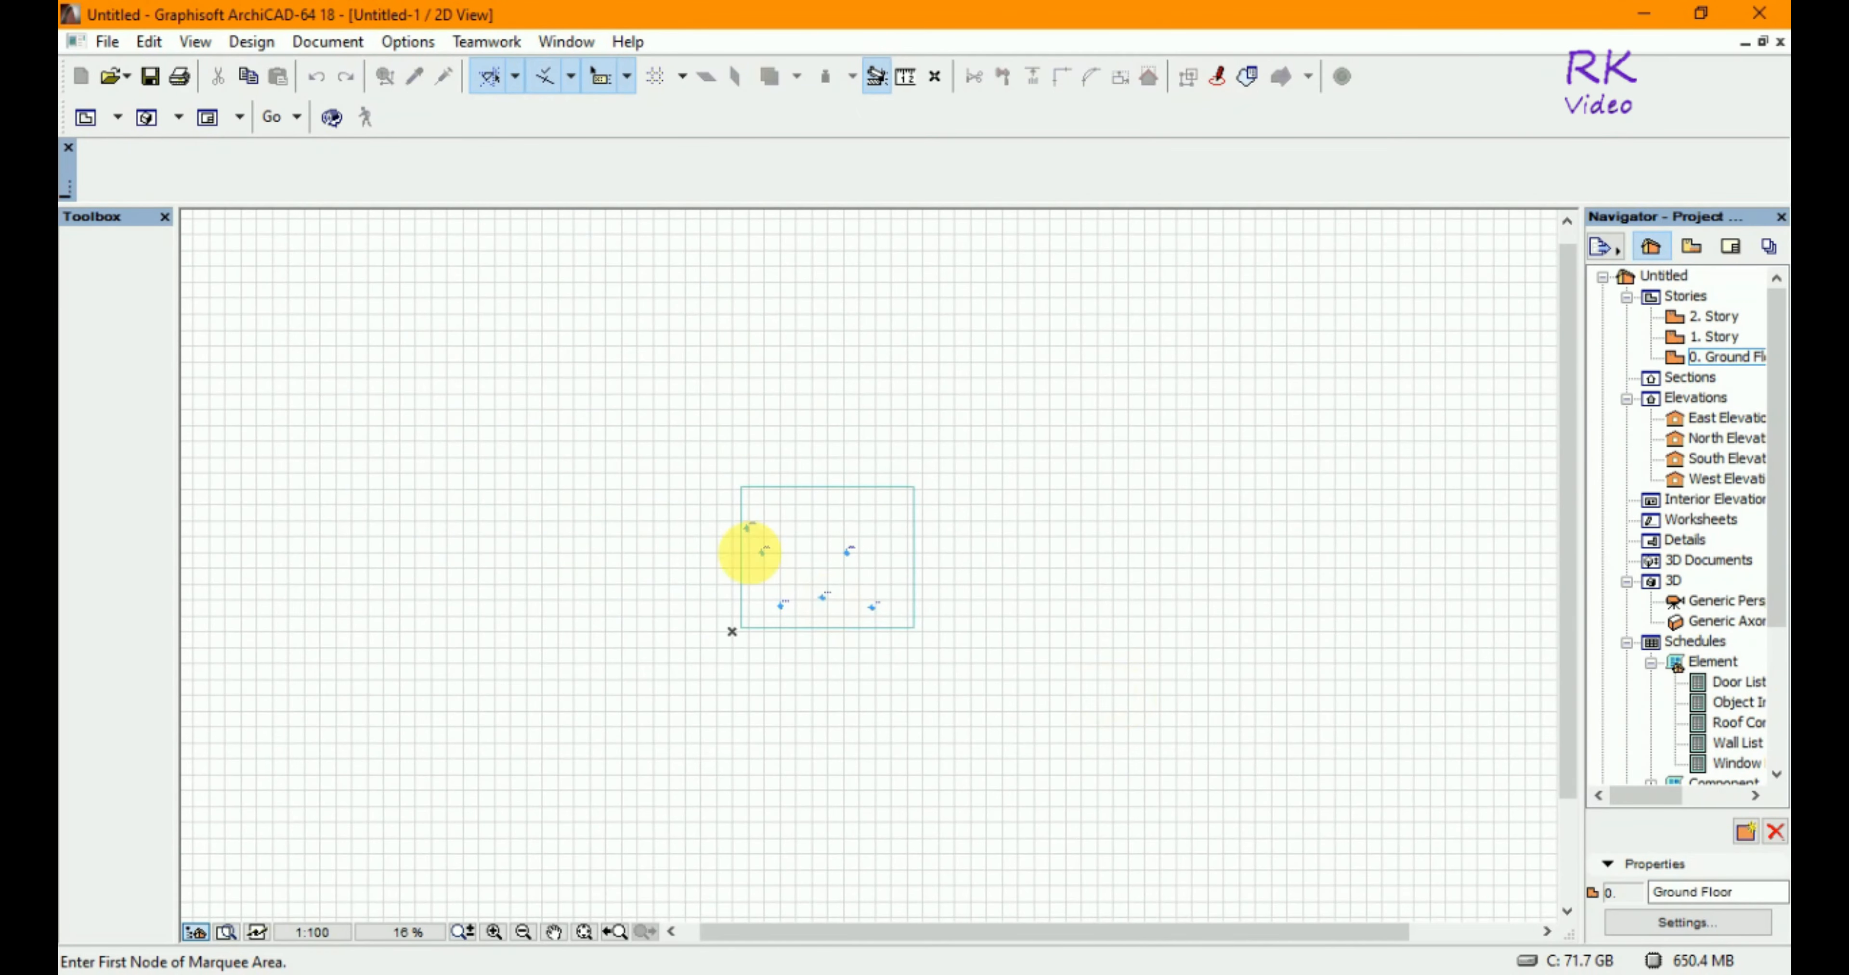
pyautogui.scroll(4, 750, 552)
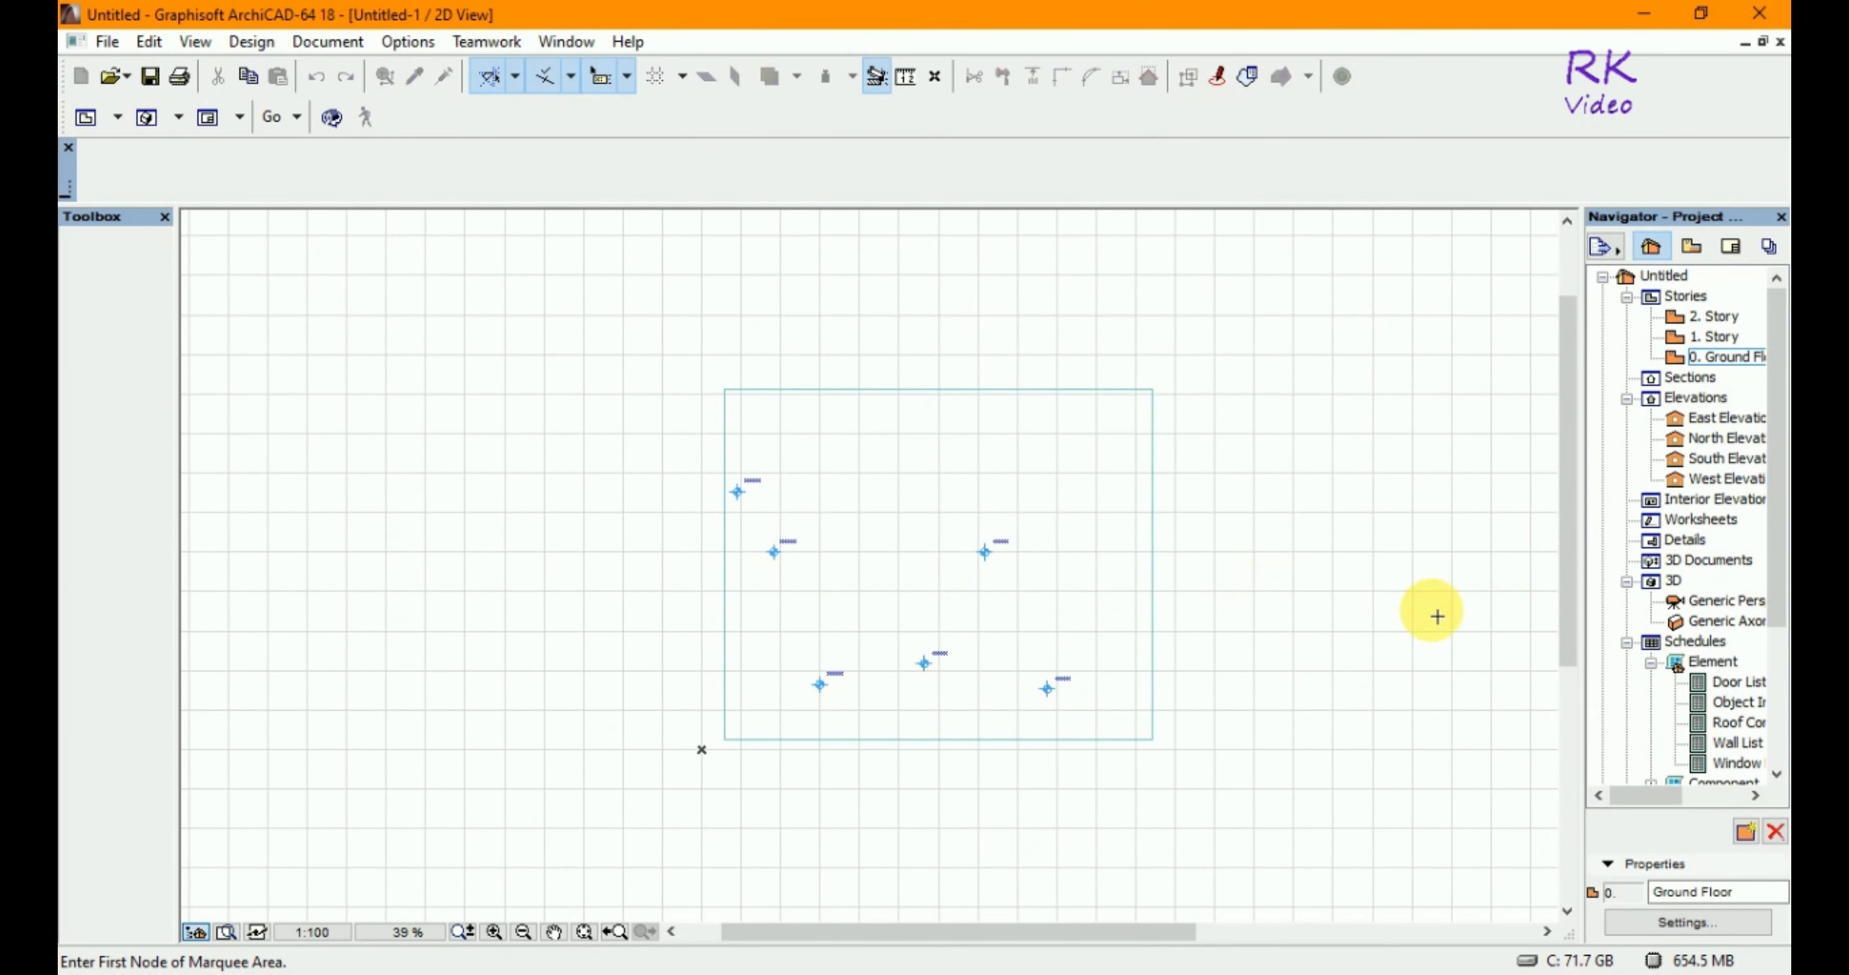
pyautogui.scroll(2, 1085, 545)
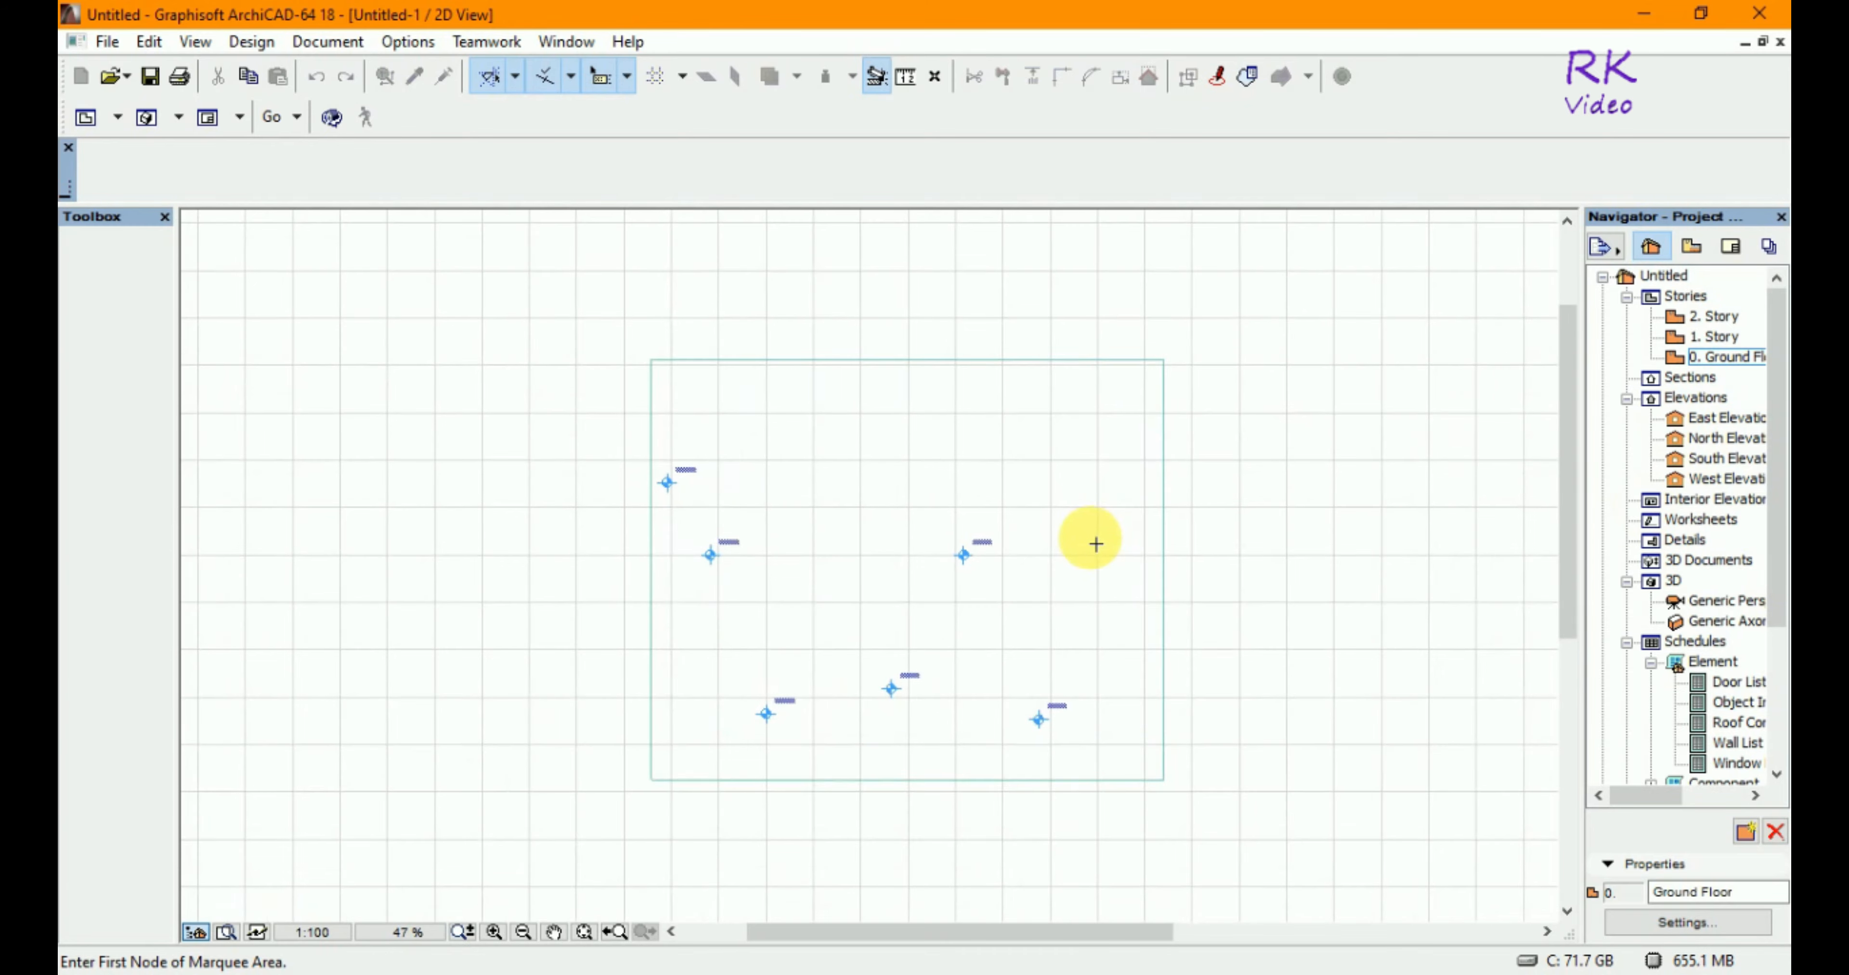
pyautogui.scroll(1, 765, 743)
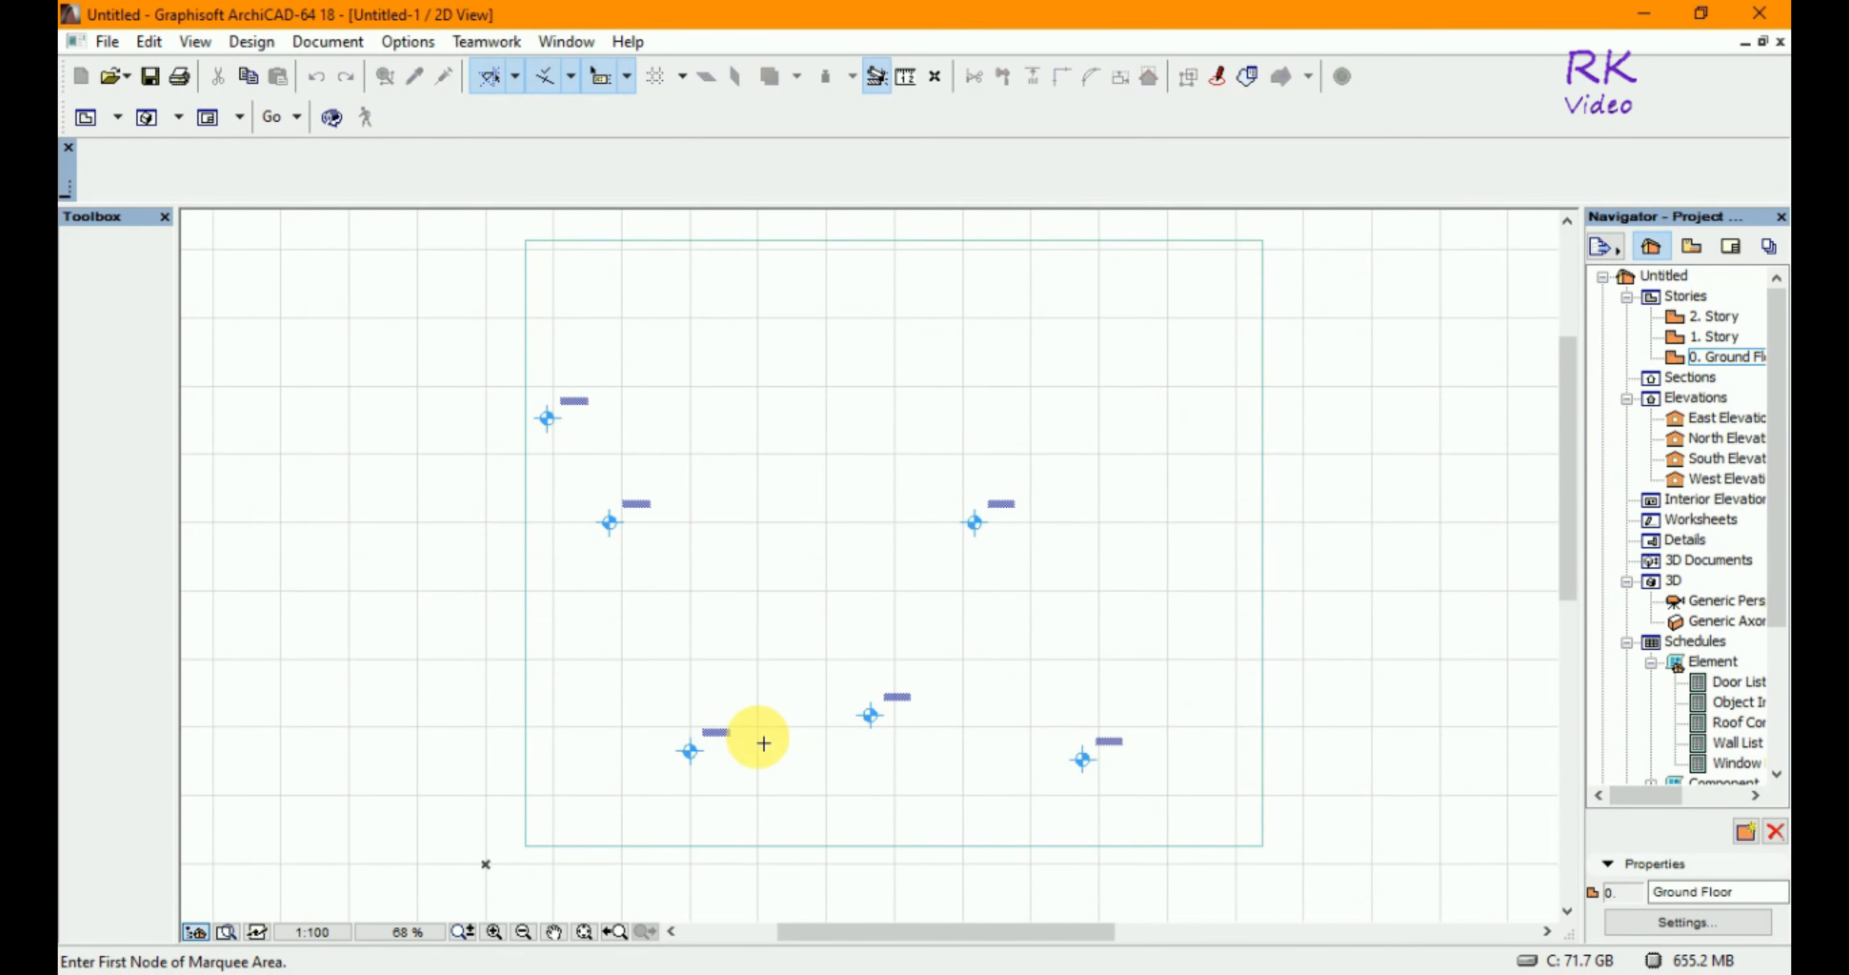
pyautogui.scroll(1, 763, 744)
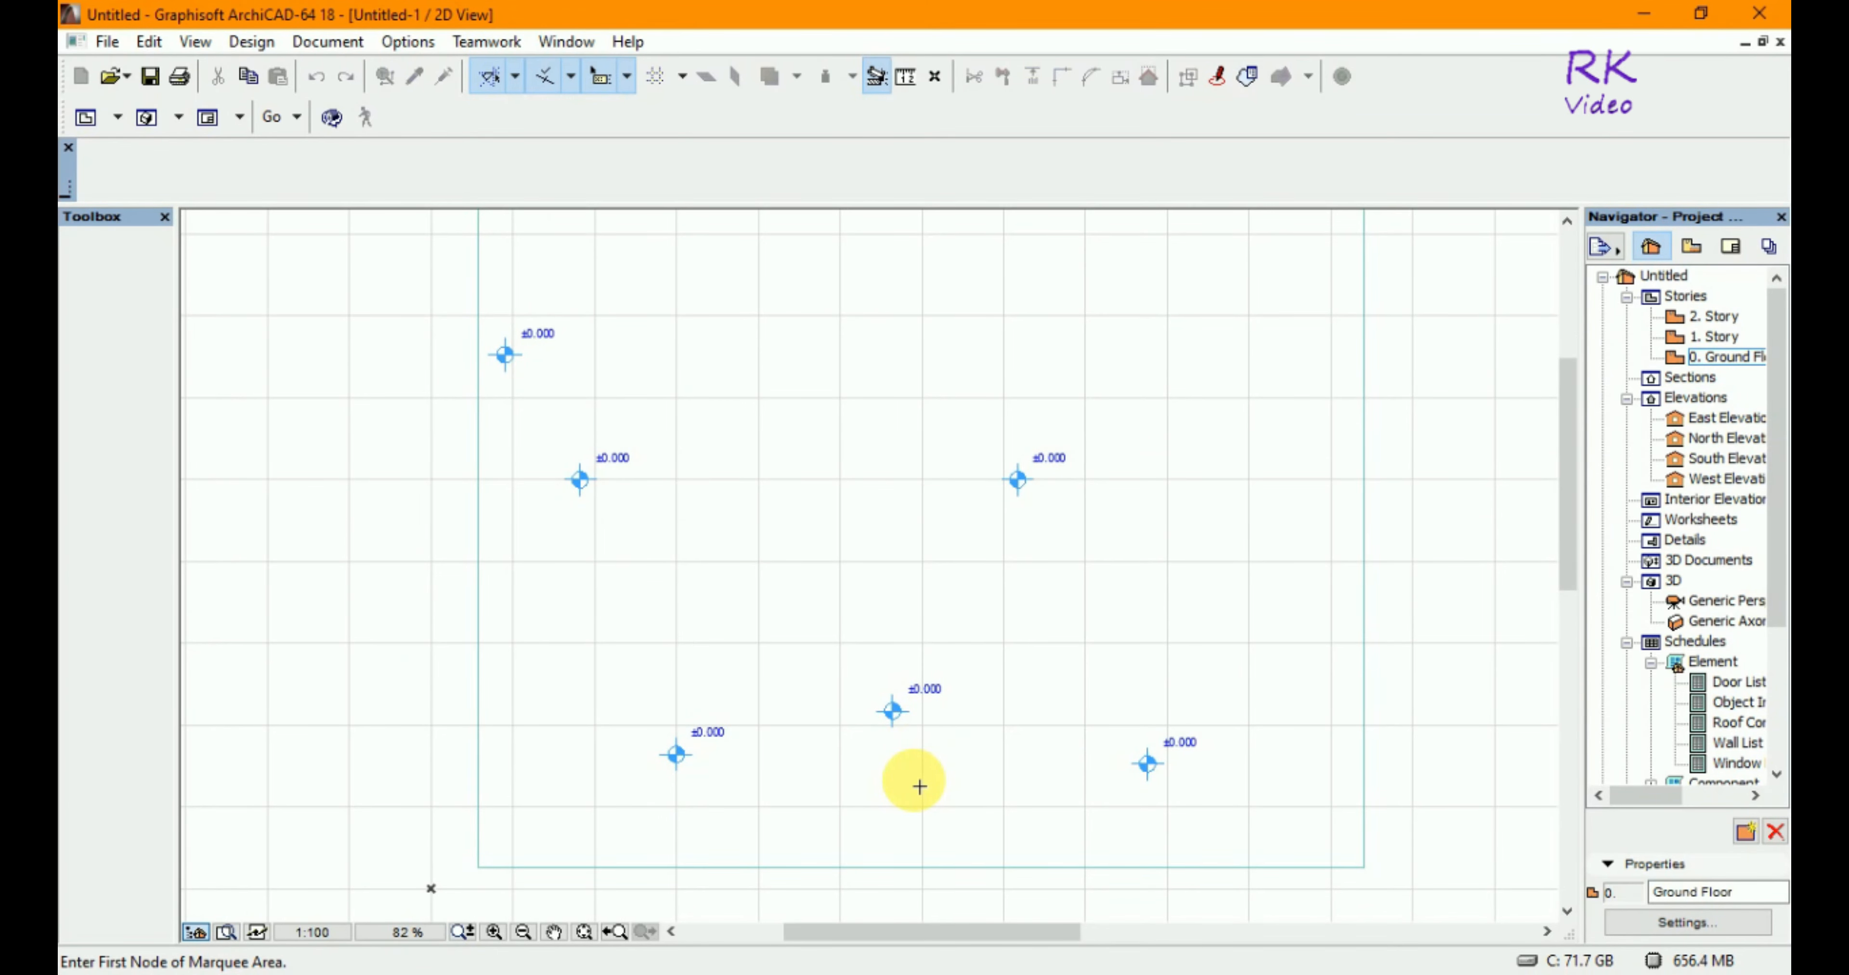
pyautogui.moveTo(1566, 512)
pyautogui.mouseDown()
pyautogui.moveTo(1565, 473)
pyautogui.moveTo(1565, 491)
pyautogui.mouseUp()
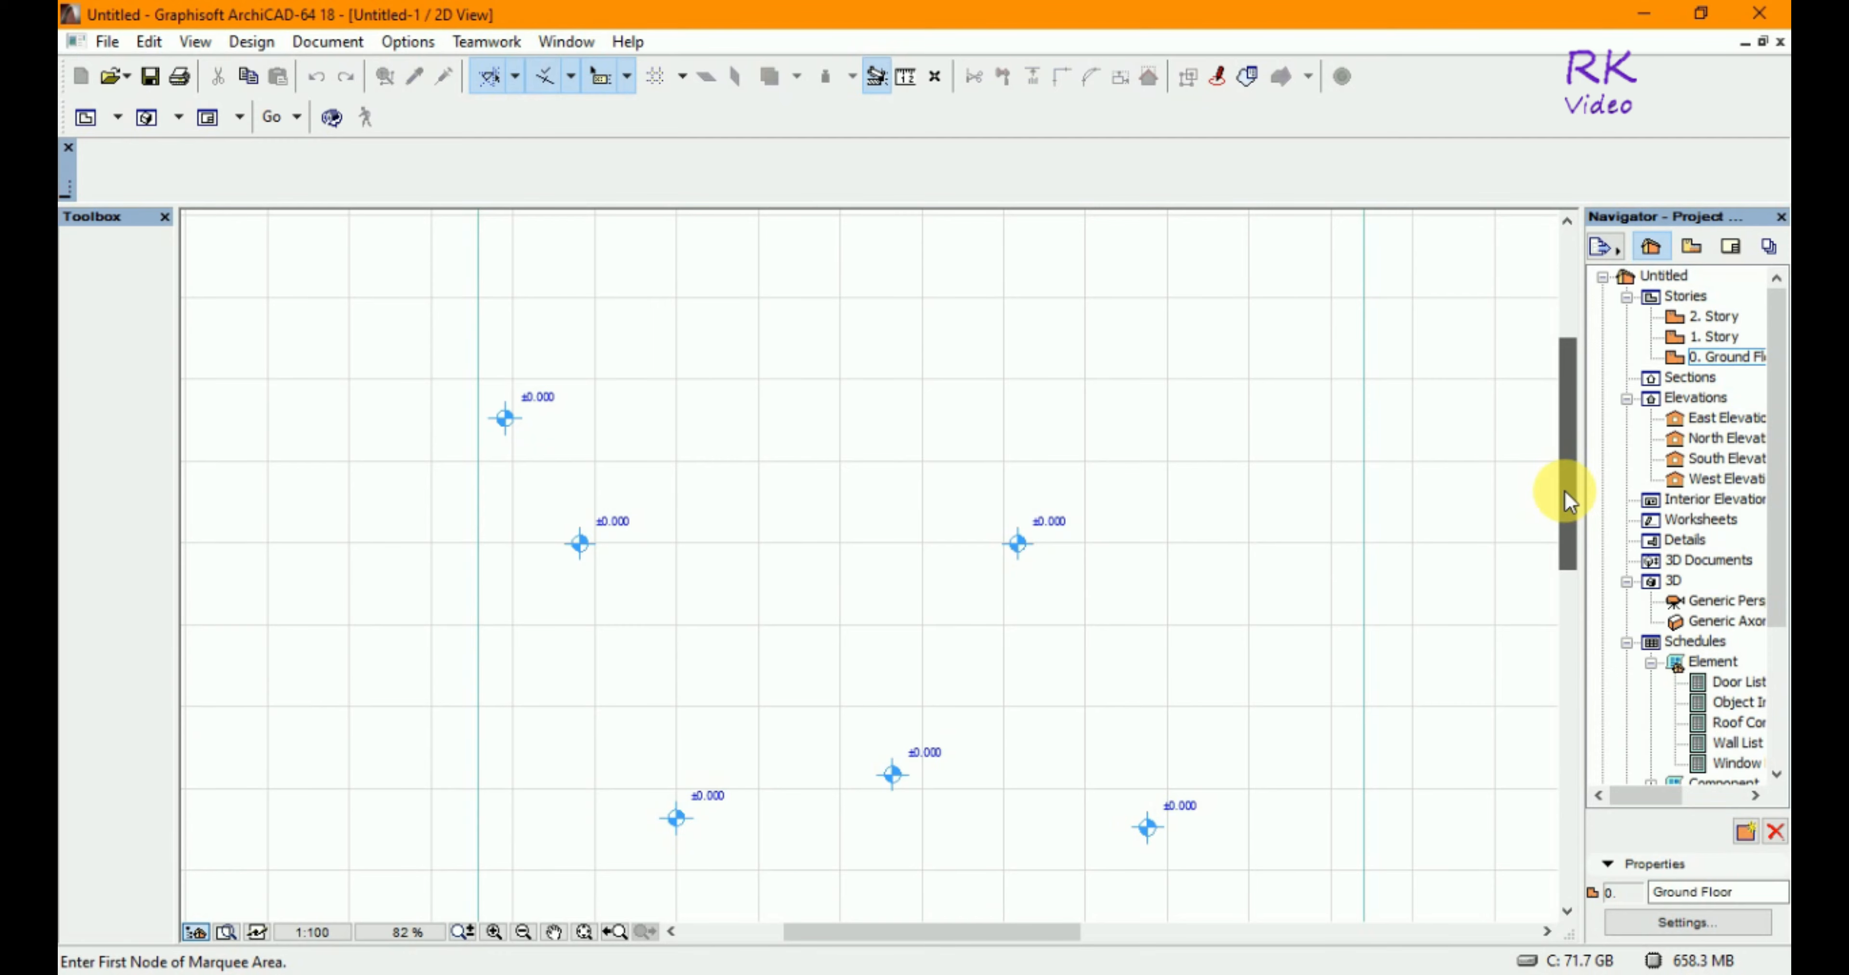
pyautogui.scroll(-1, 838, 598)
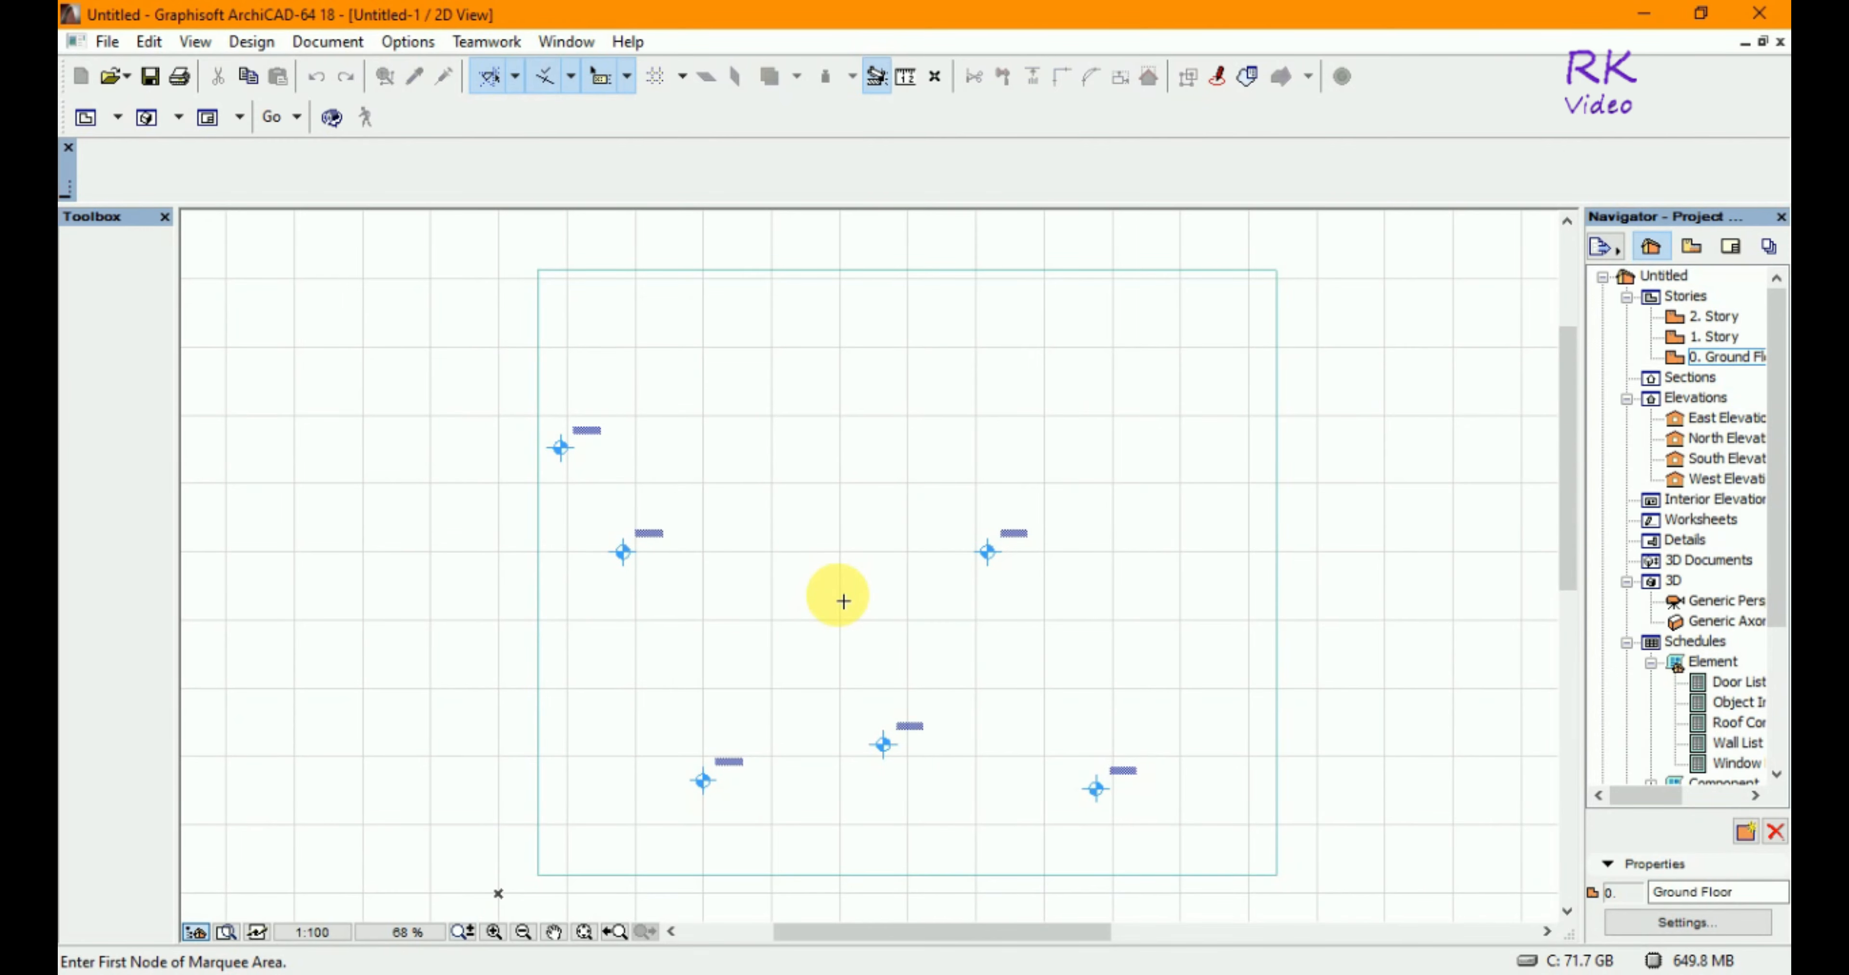
pyautogui.scroll(1, 843, 600)
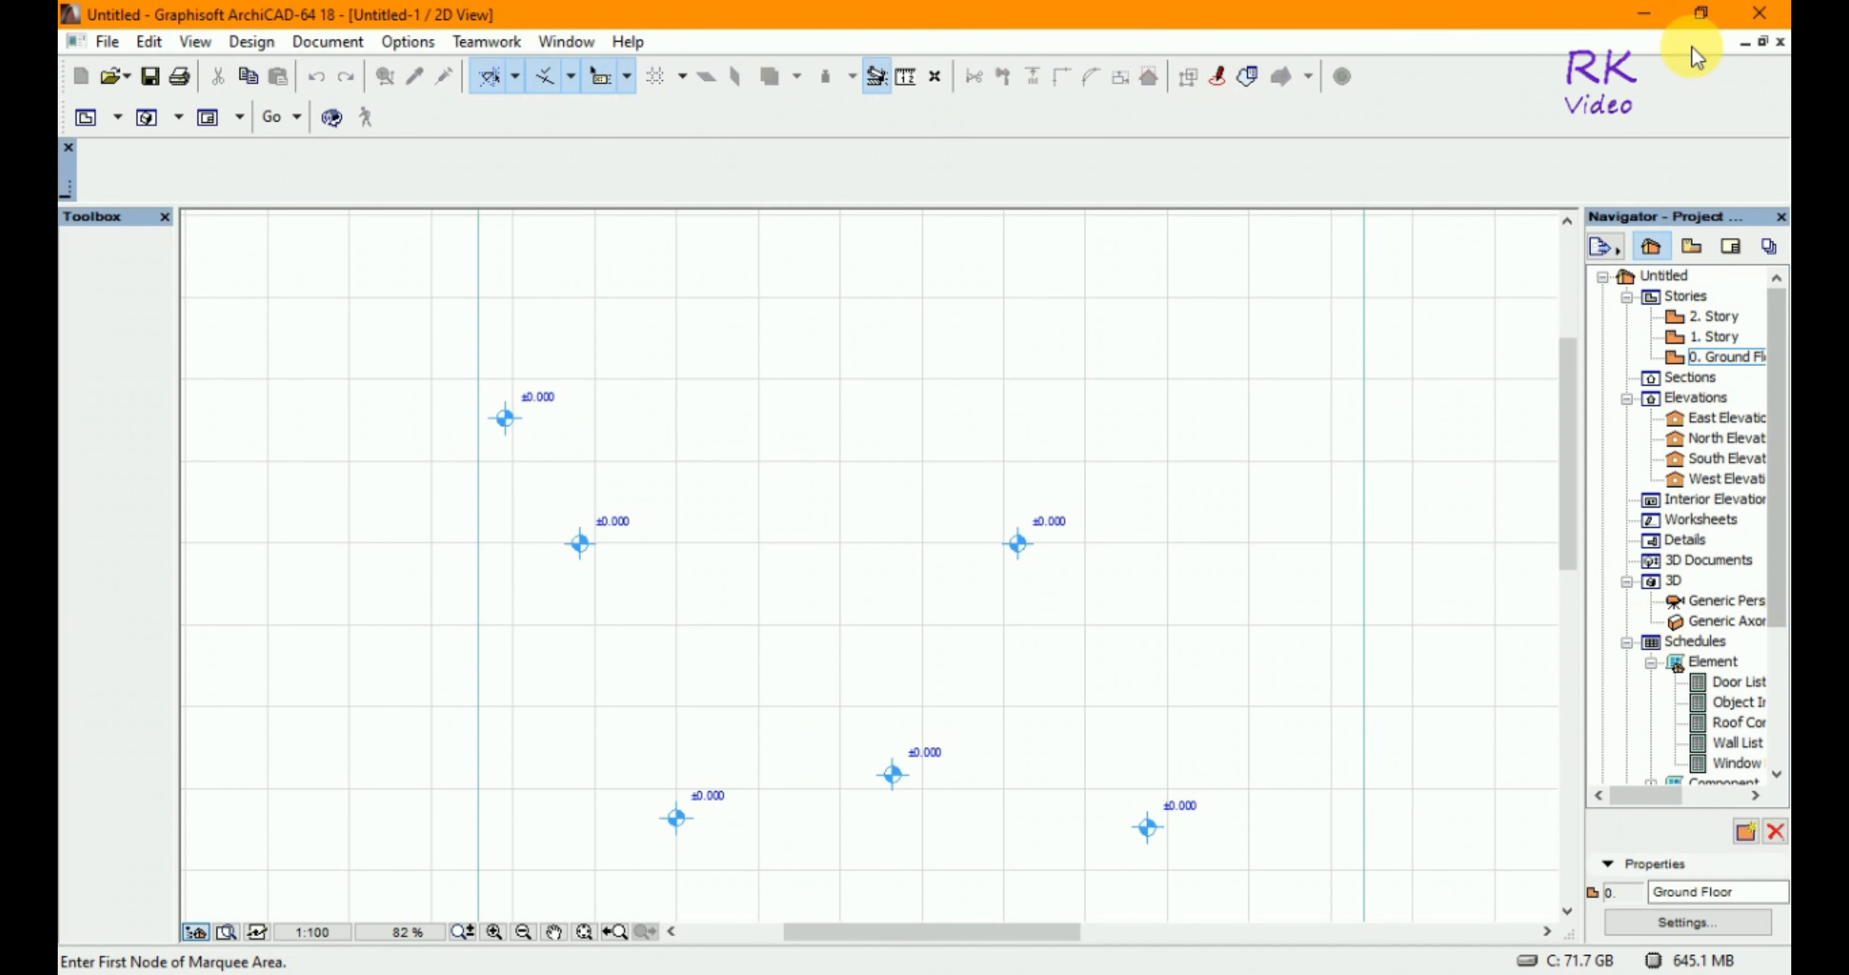
pyautogui.click(1762, 41)
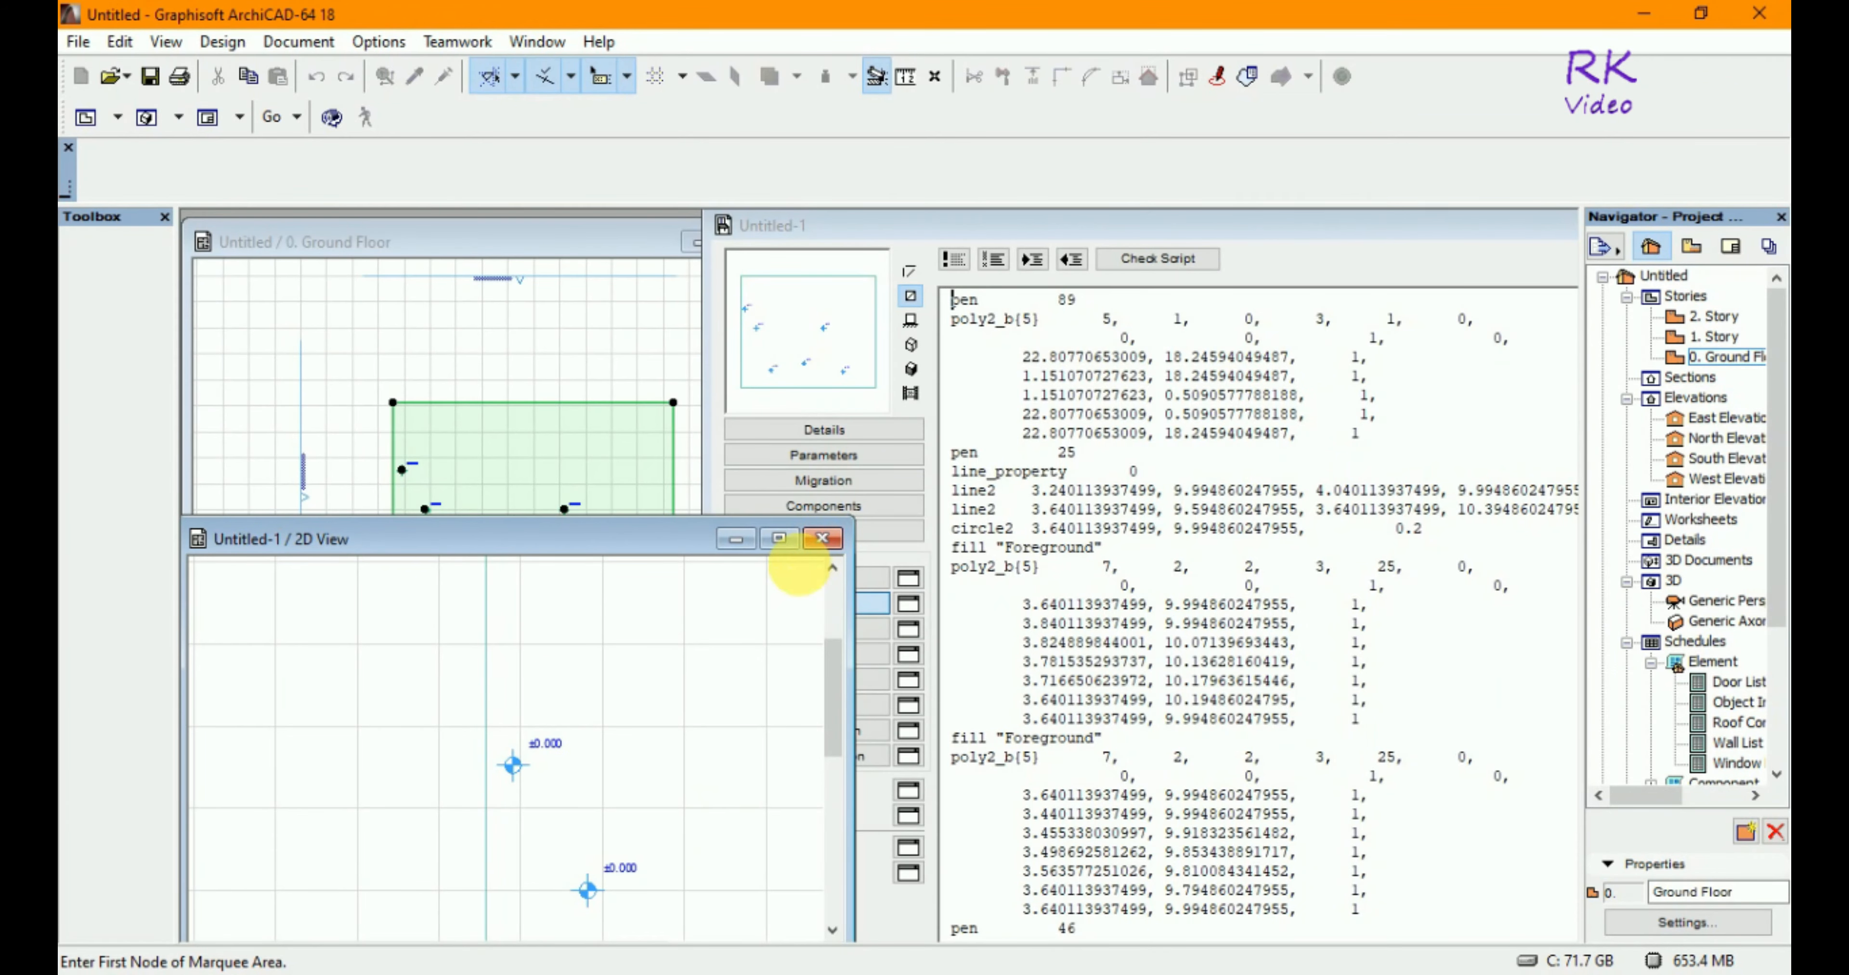
pyautogui.click(824, 539)
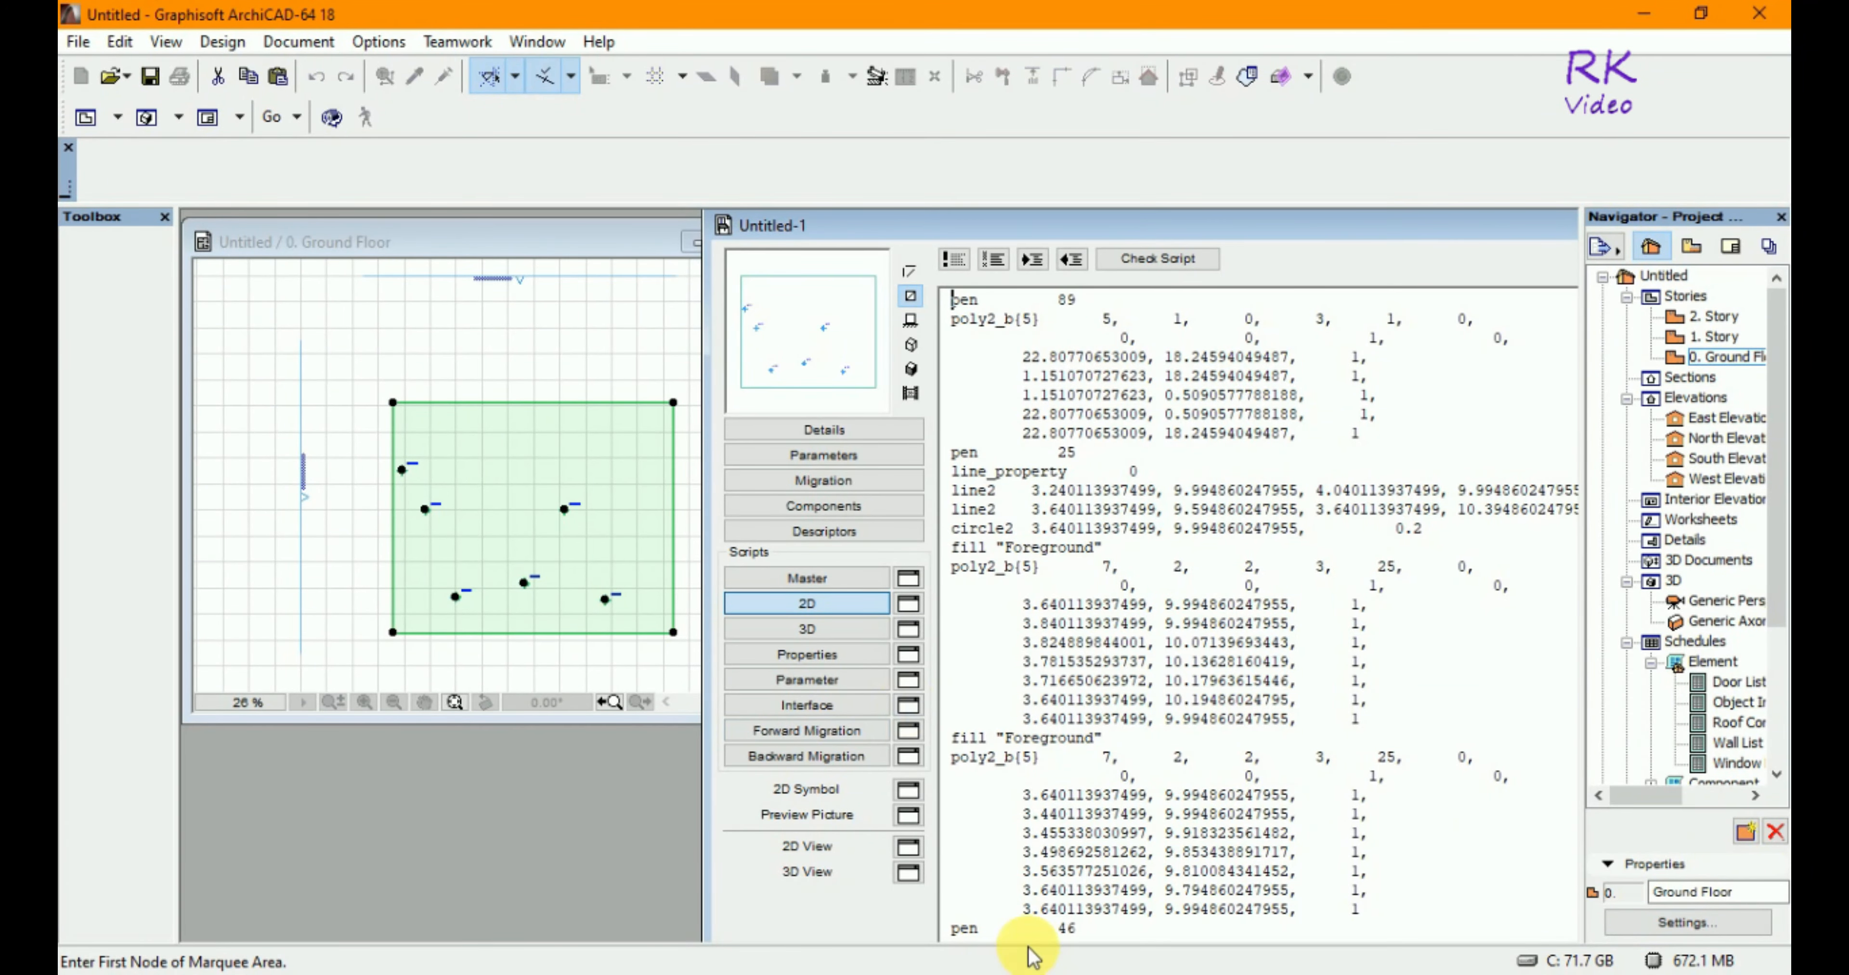
# - Open the object's 3D view in a maximized window and orbit around the shaded slab to examine it
pyautogui.click(910, 873)
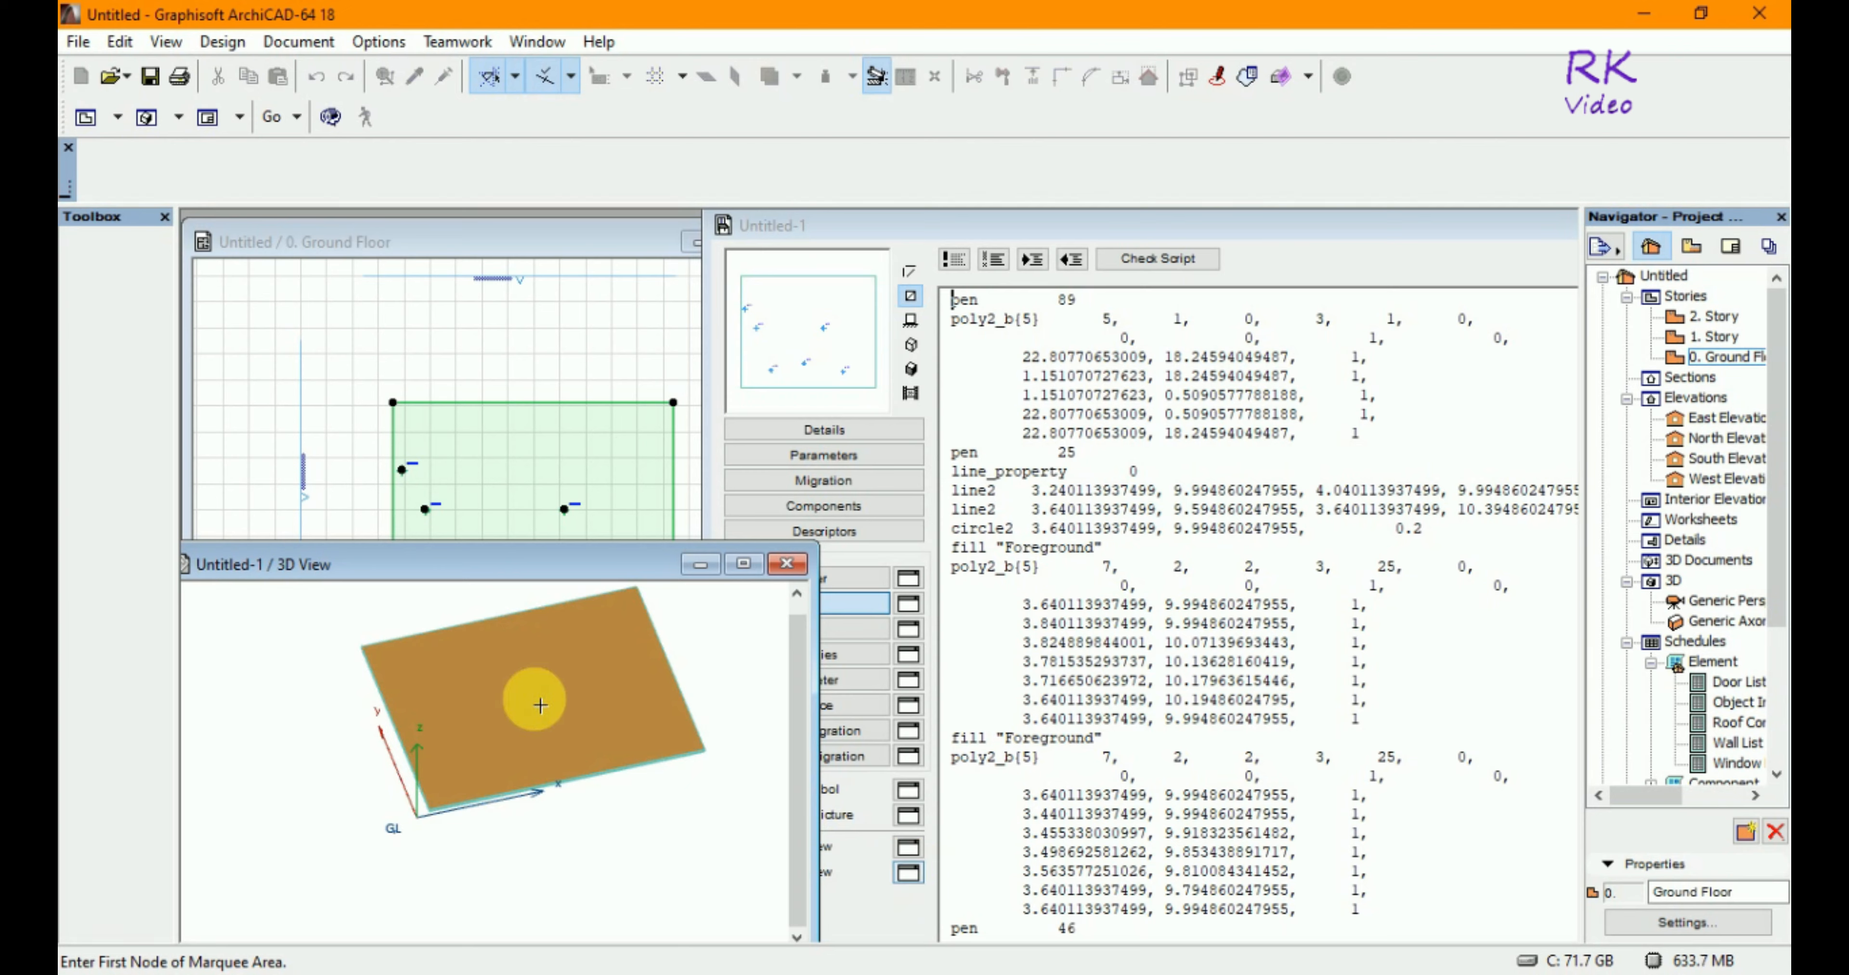
pyautogui.scroll(3, 430, 768)
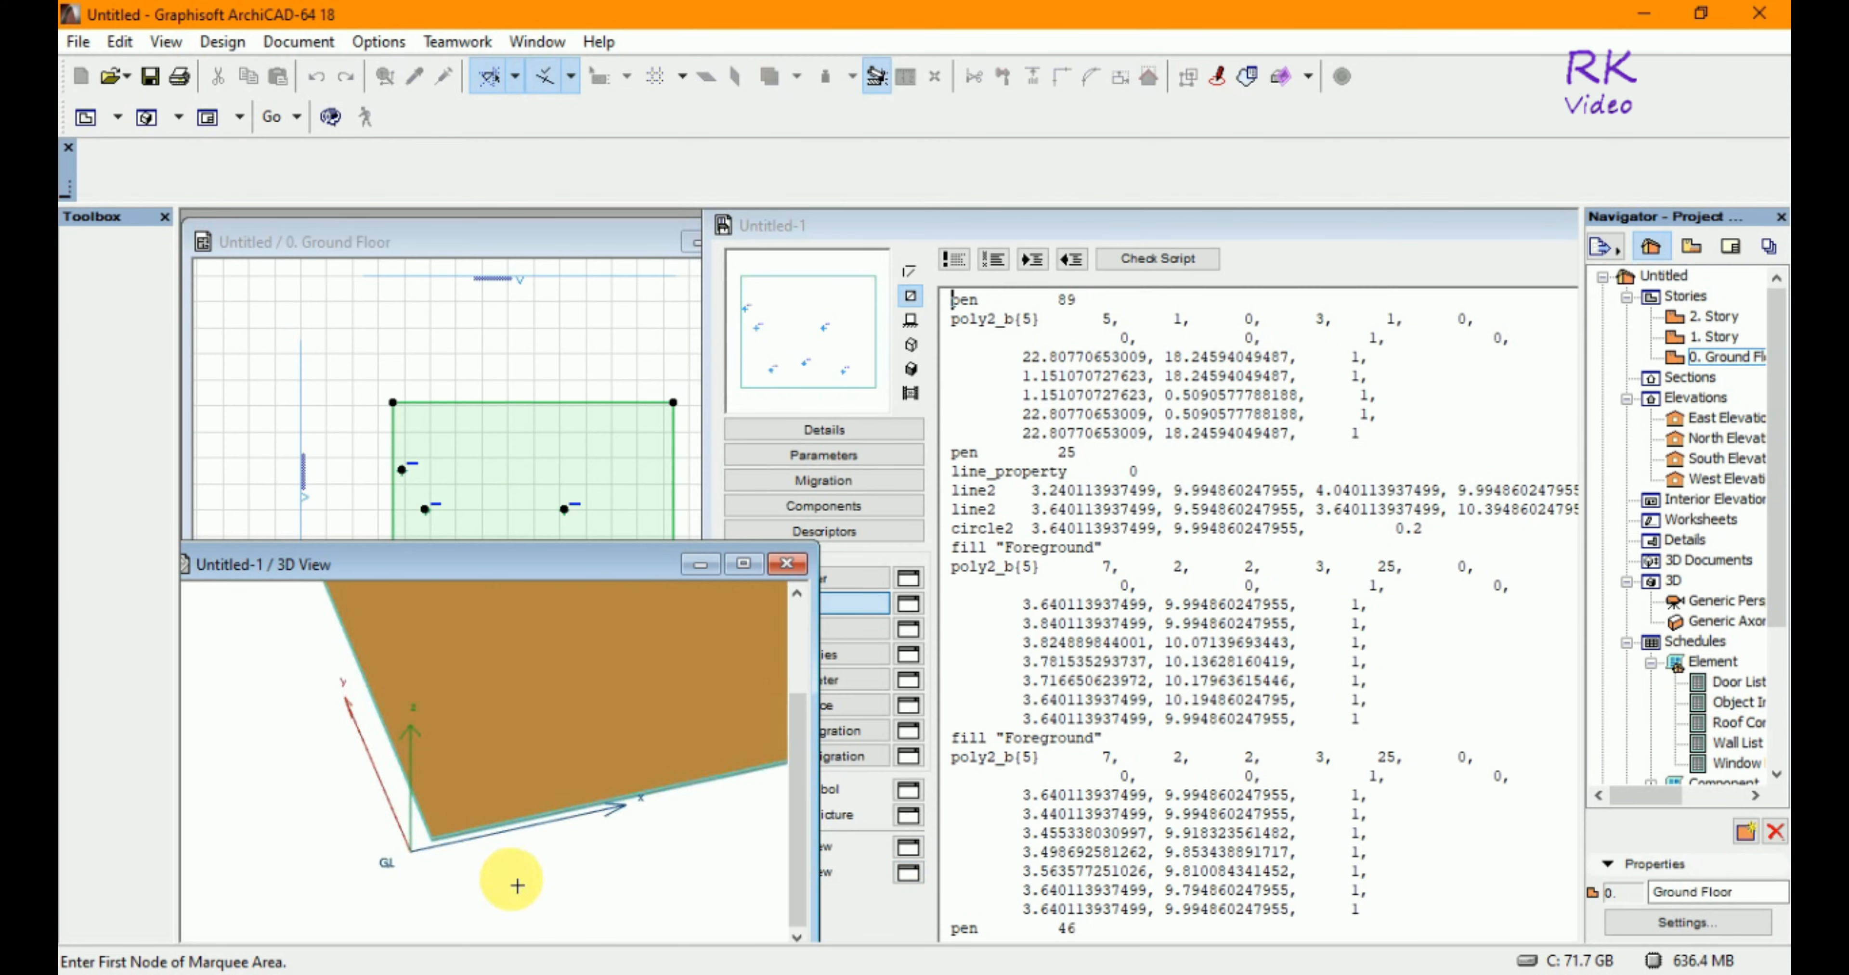
pyautogui.press('o')
pyautogui.moveTo(517, 875)
pyautogui.mouseDown()
pyautogui.moveTo(651, 672)
pyautogui.moveTo(632, 755)
pyautogui.moveTo(534, 851)
pyautogui.mouseUp()
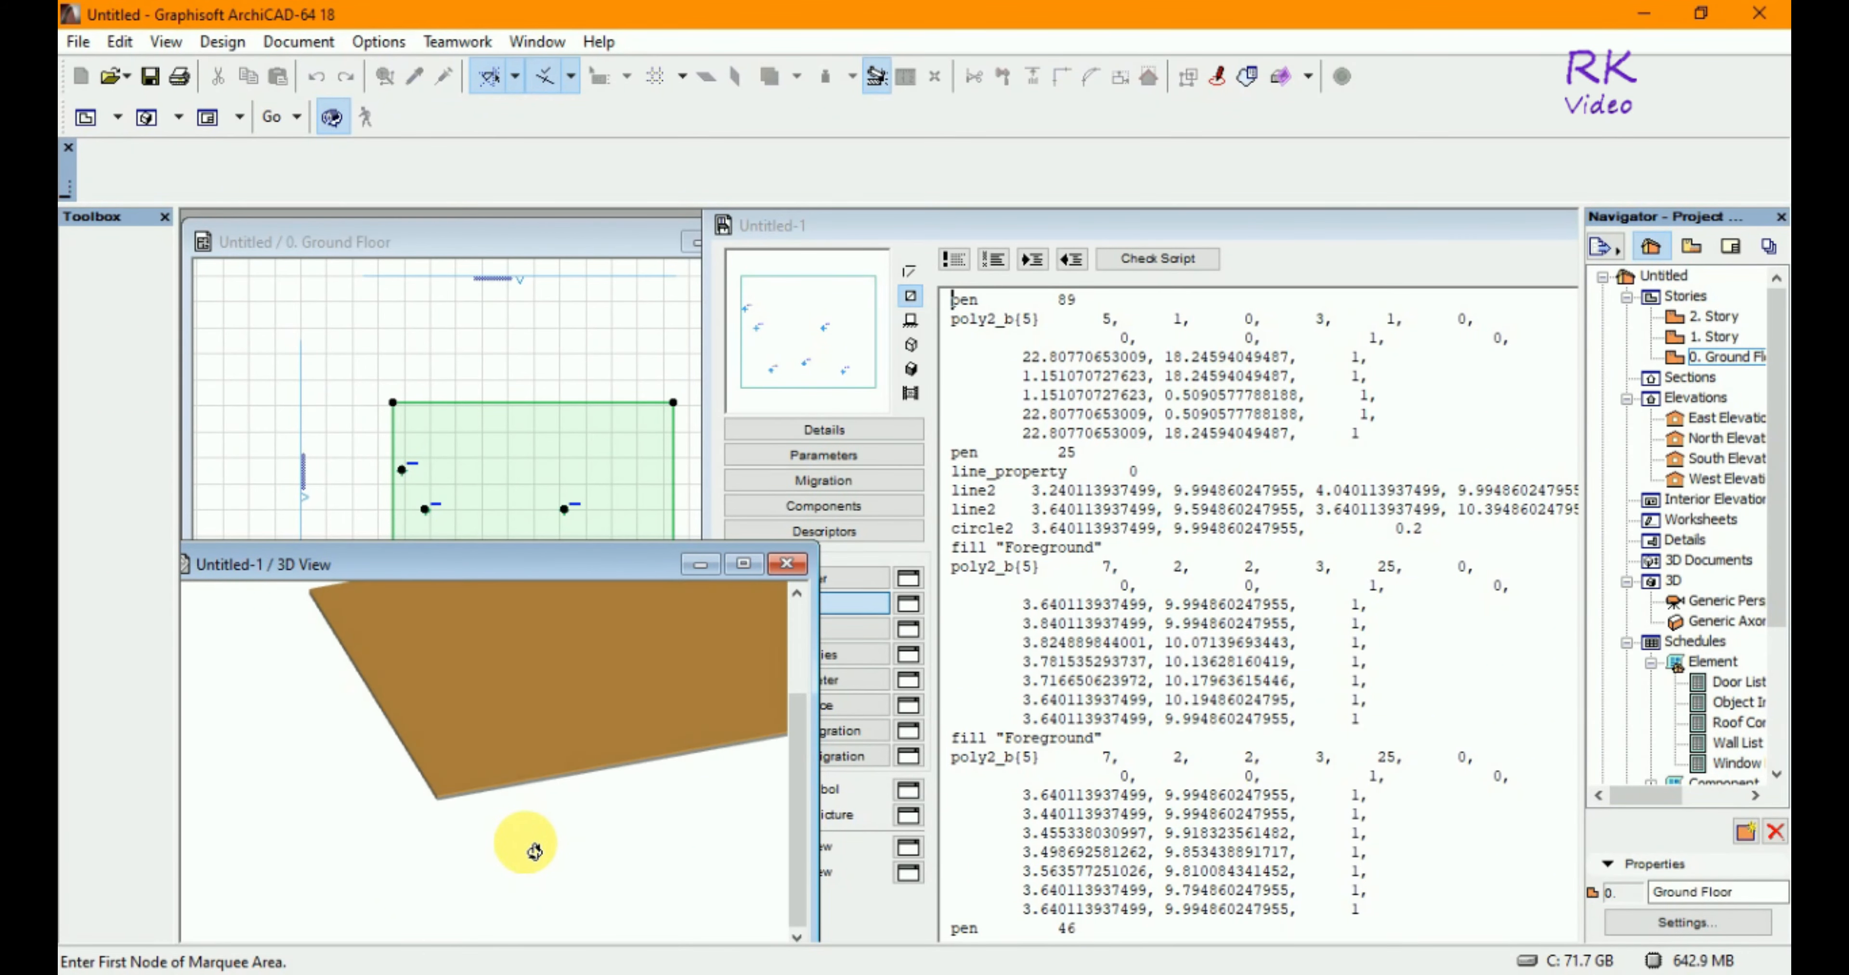
pyautogui.click(743, 564)
pyautogui.moveTo(1089, 771); pyautogui.dragTo(892, 866)
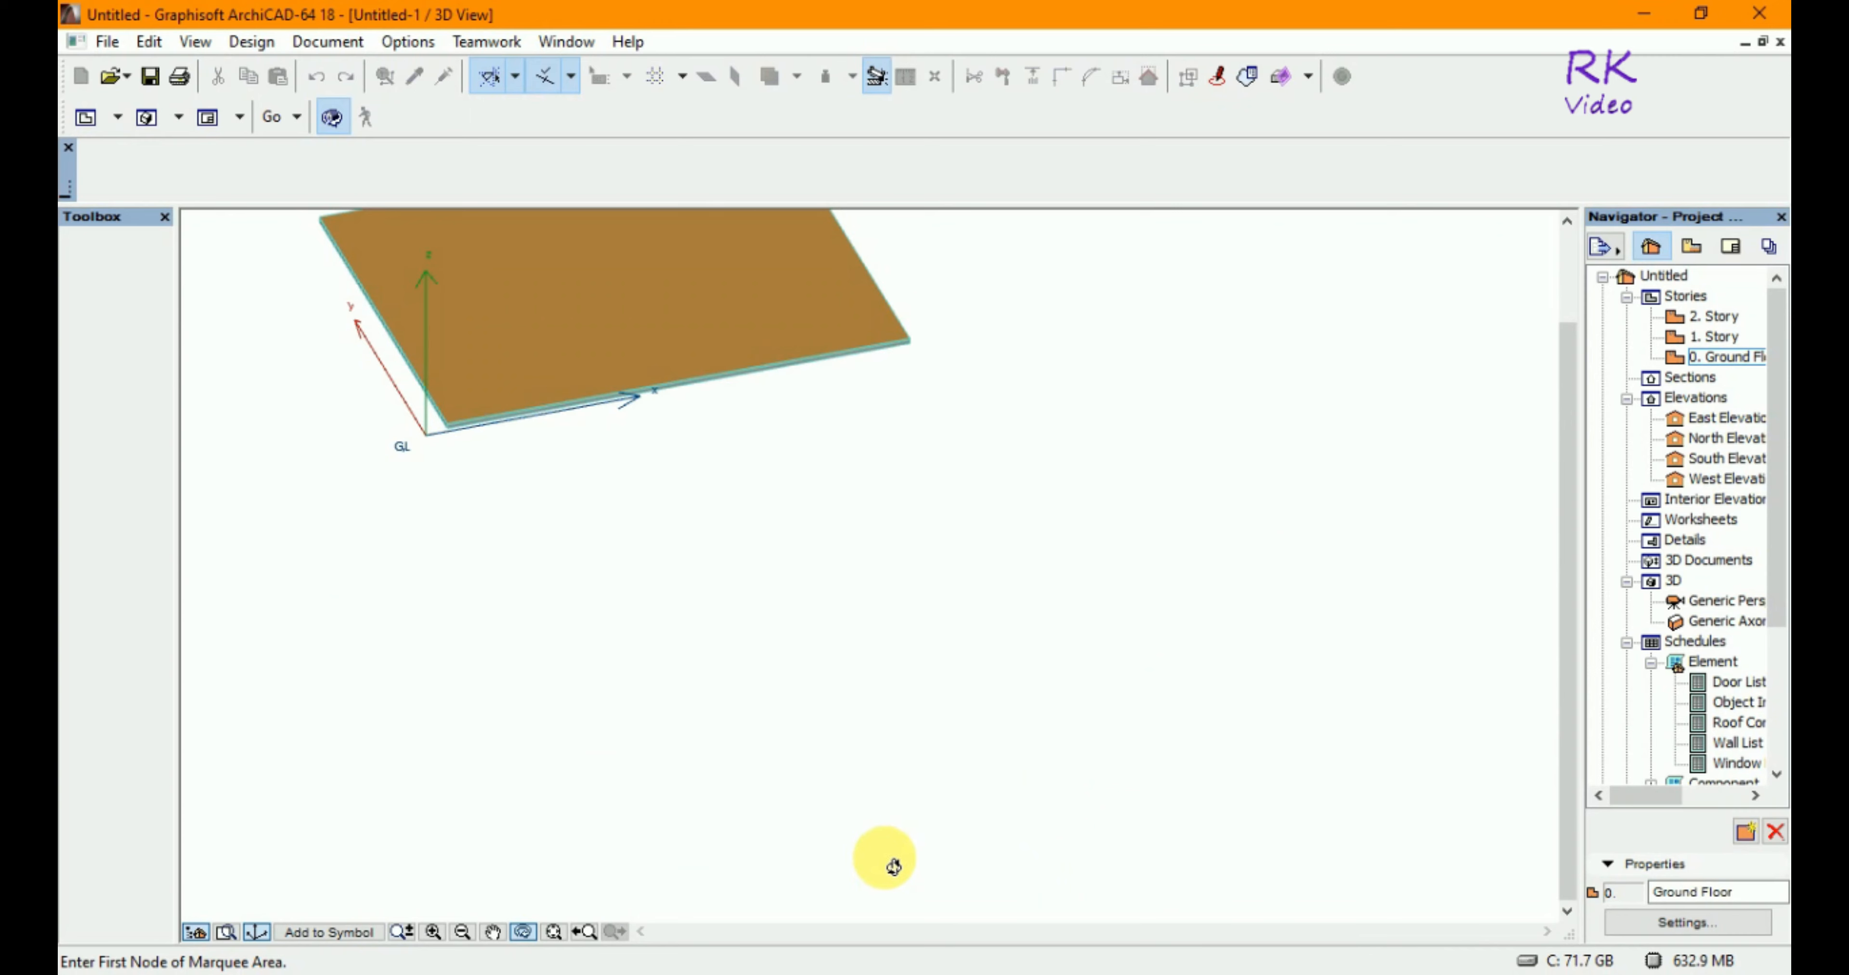
pyautogui.scroll(-5, 892, 867)
pyautogui.scroll(2, 699, 529)
pyautogui.scroll(2, 775, 495)
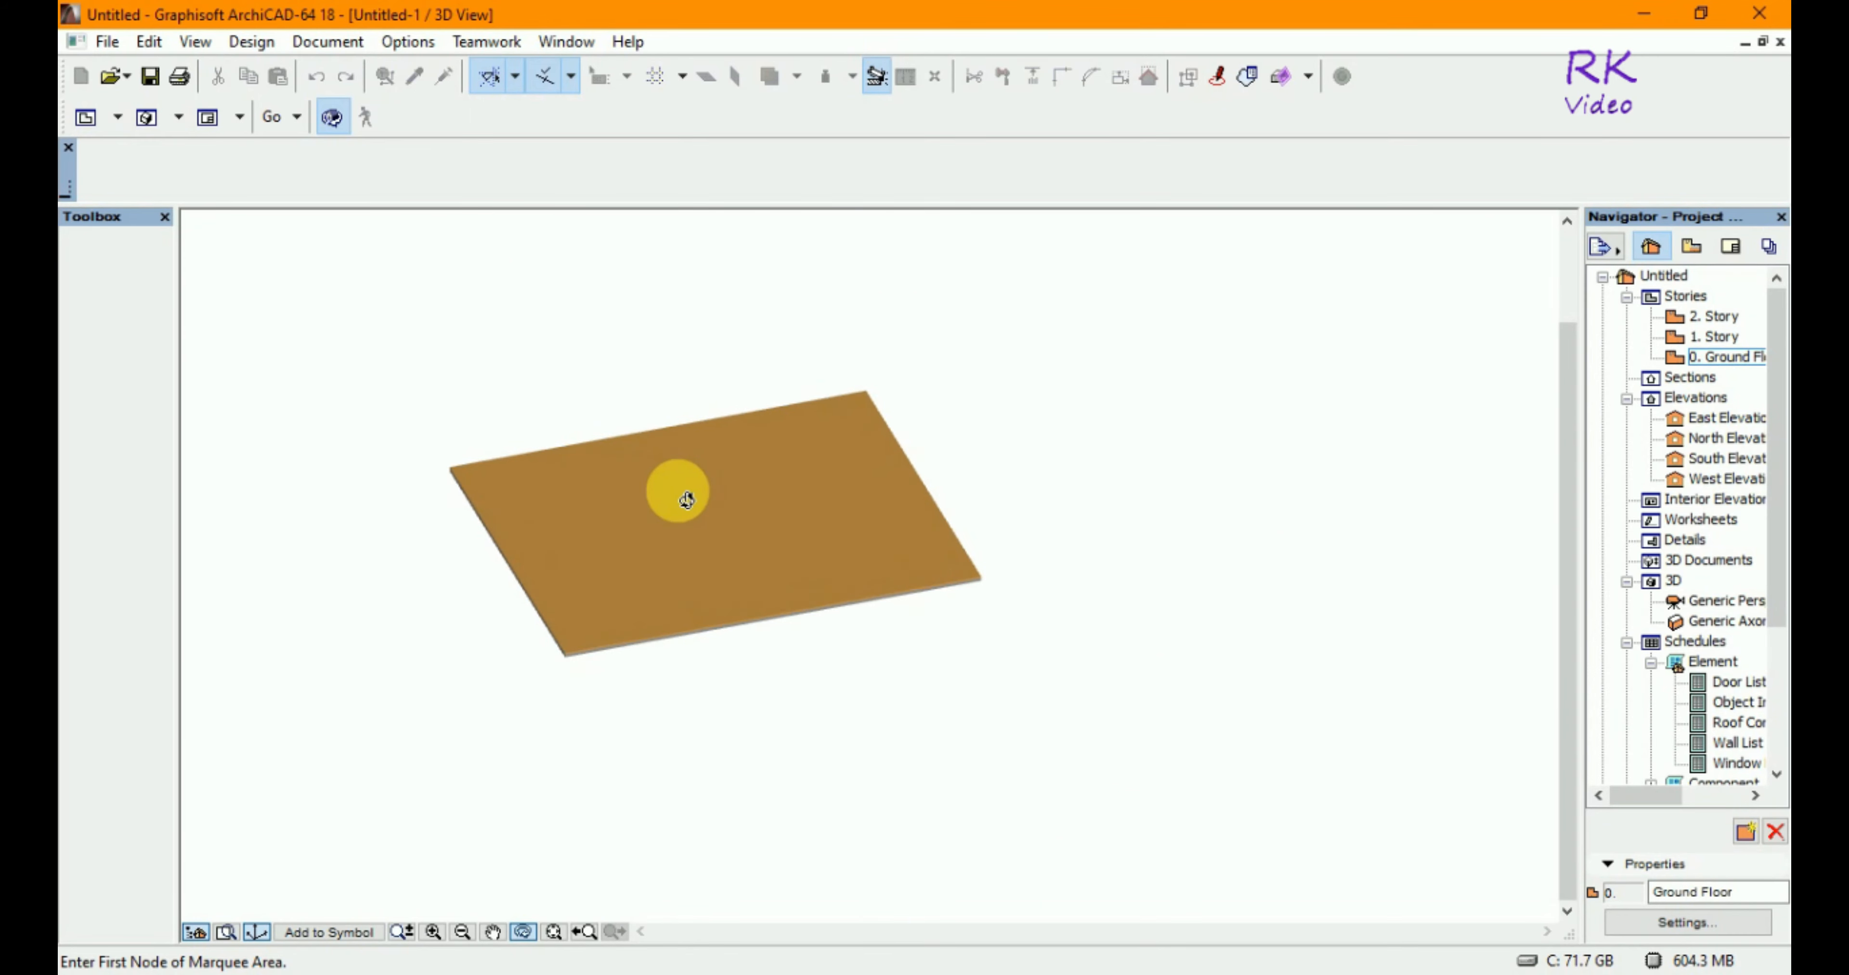
pyautogui.scroll(3, 685, 500)
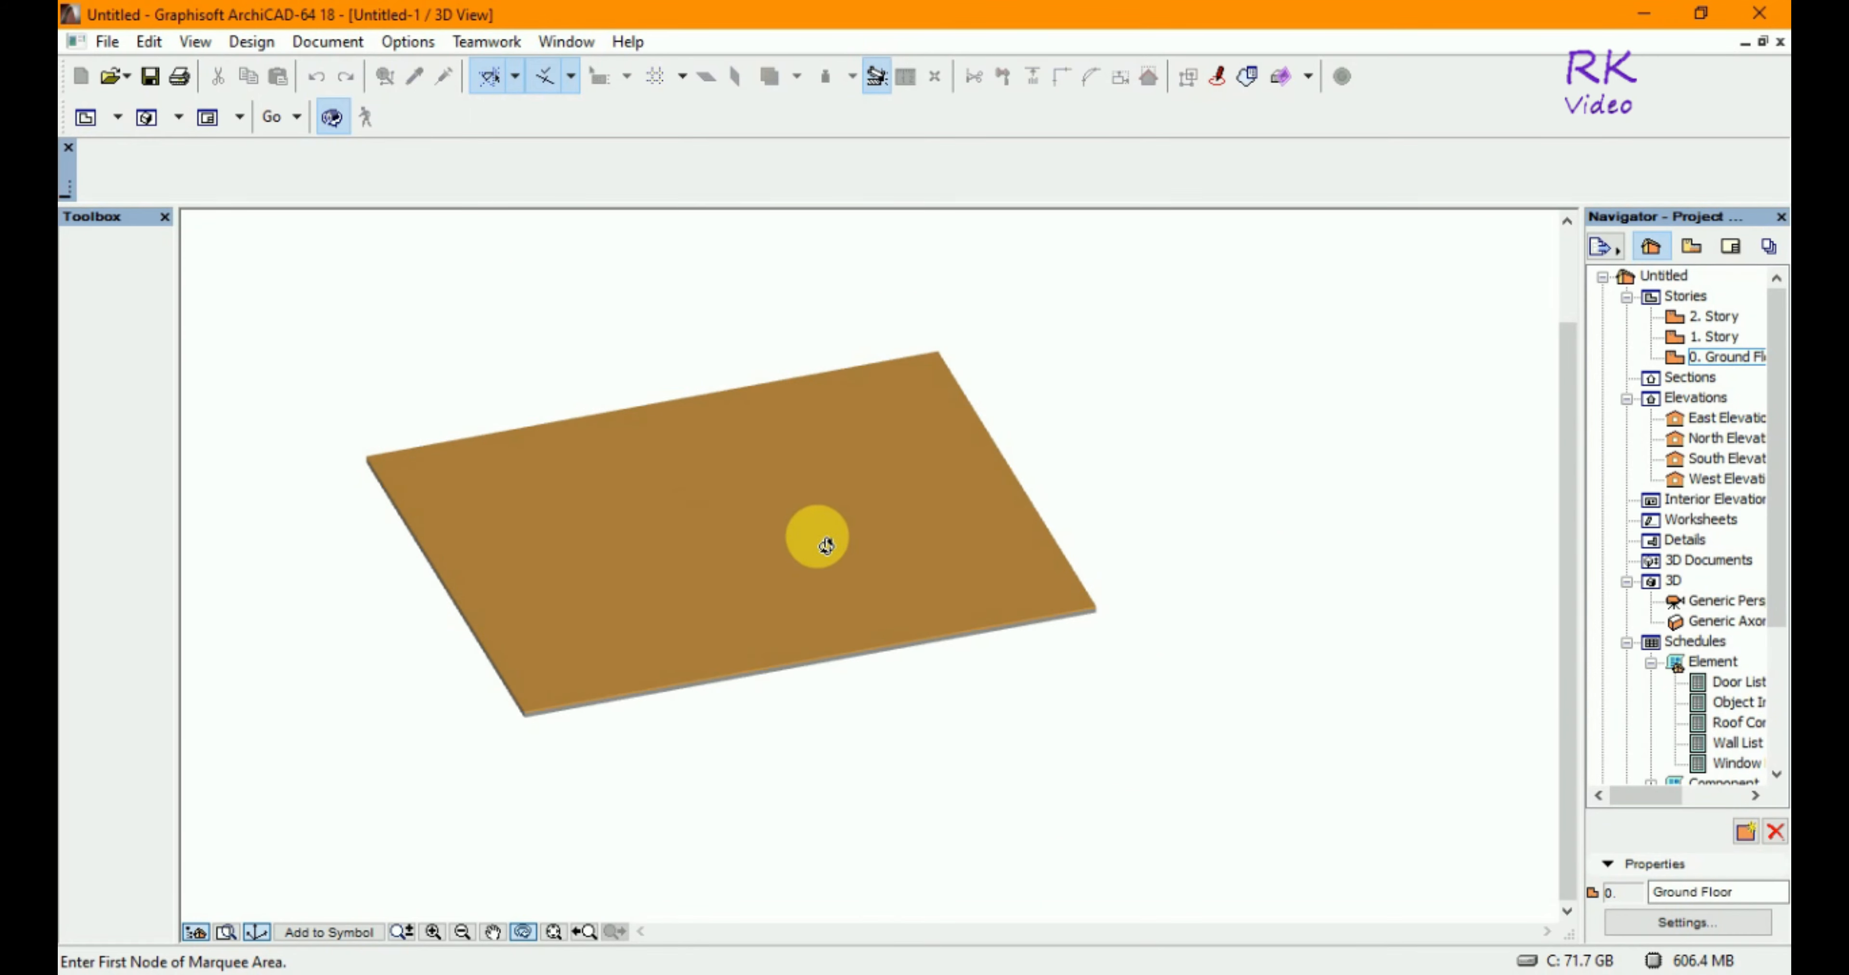
# - Switch the 3D view to Wireframe and examine the slab's edges from a different angle
pyautogui.rightClick(806, 534)
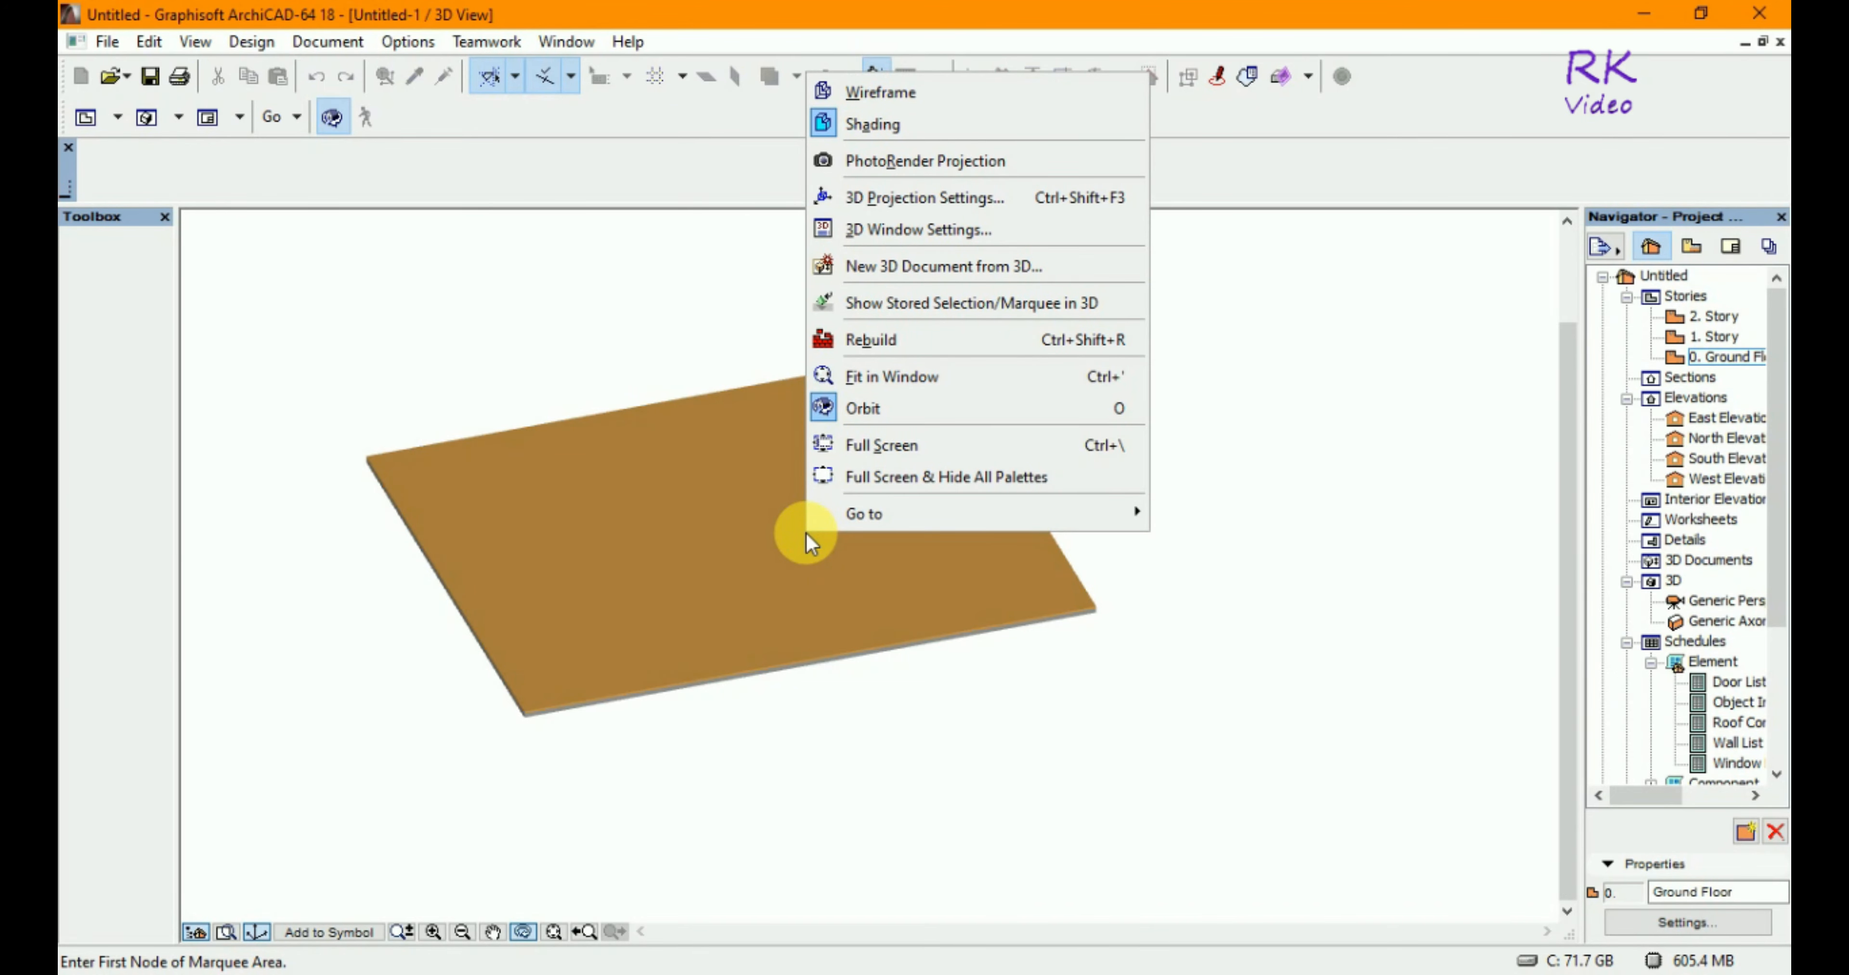
pyautogui.click(882, 94)
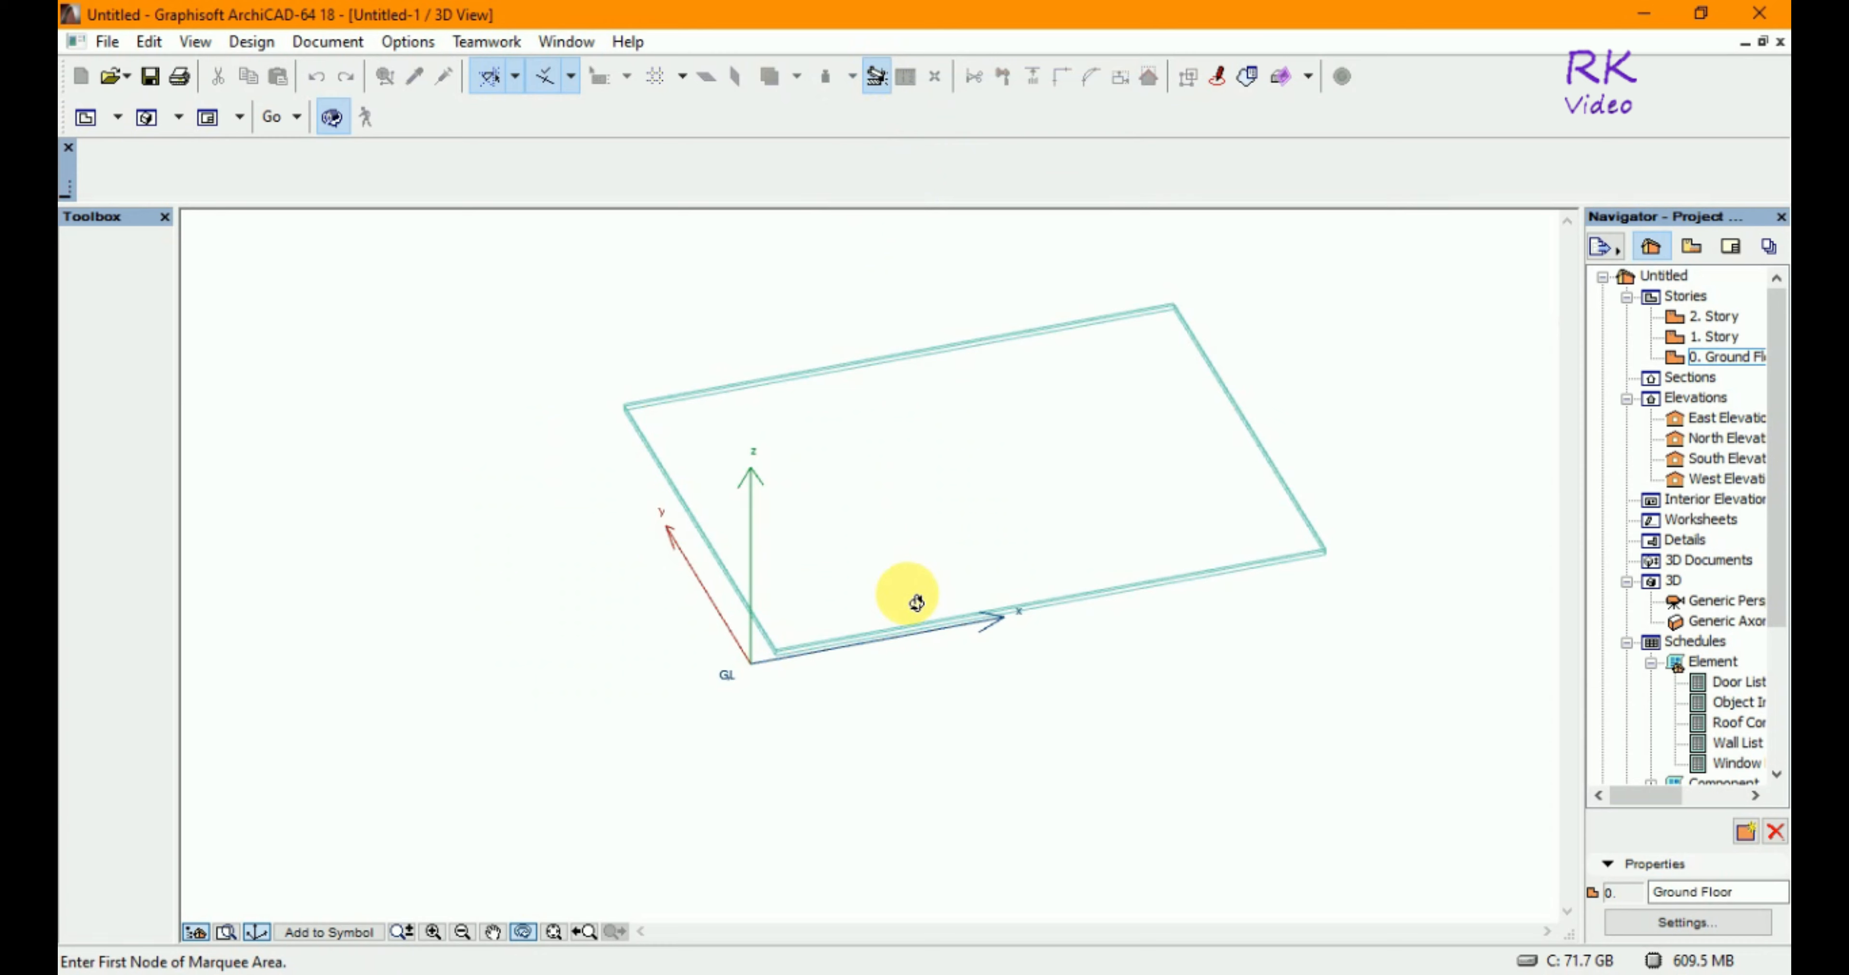
pyautogui.scroll(2, 1031, 392)
pyautogui.scroll(1, 1015, 400)
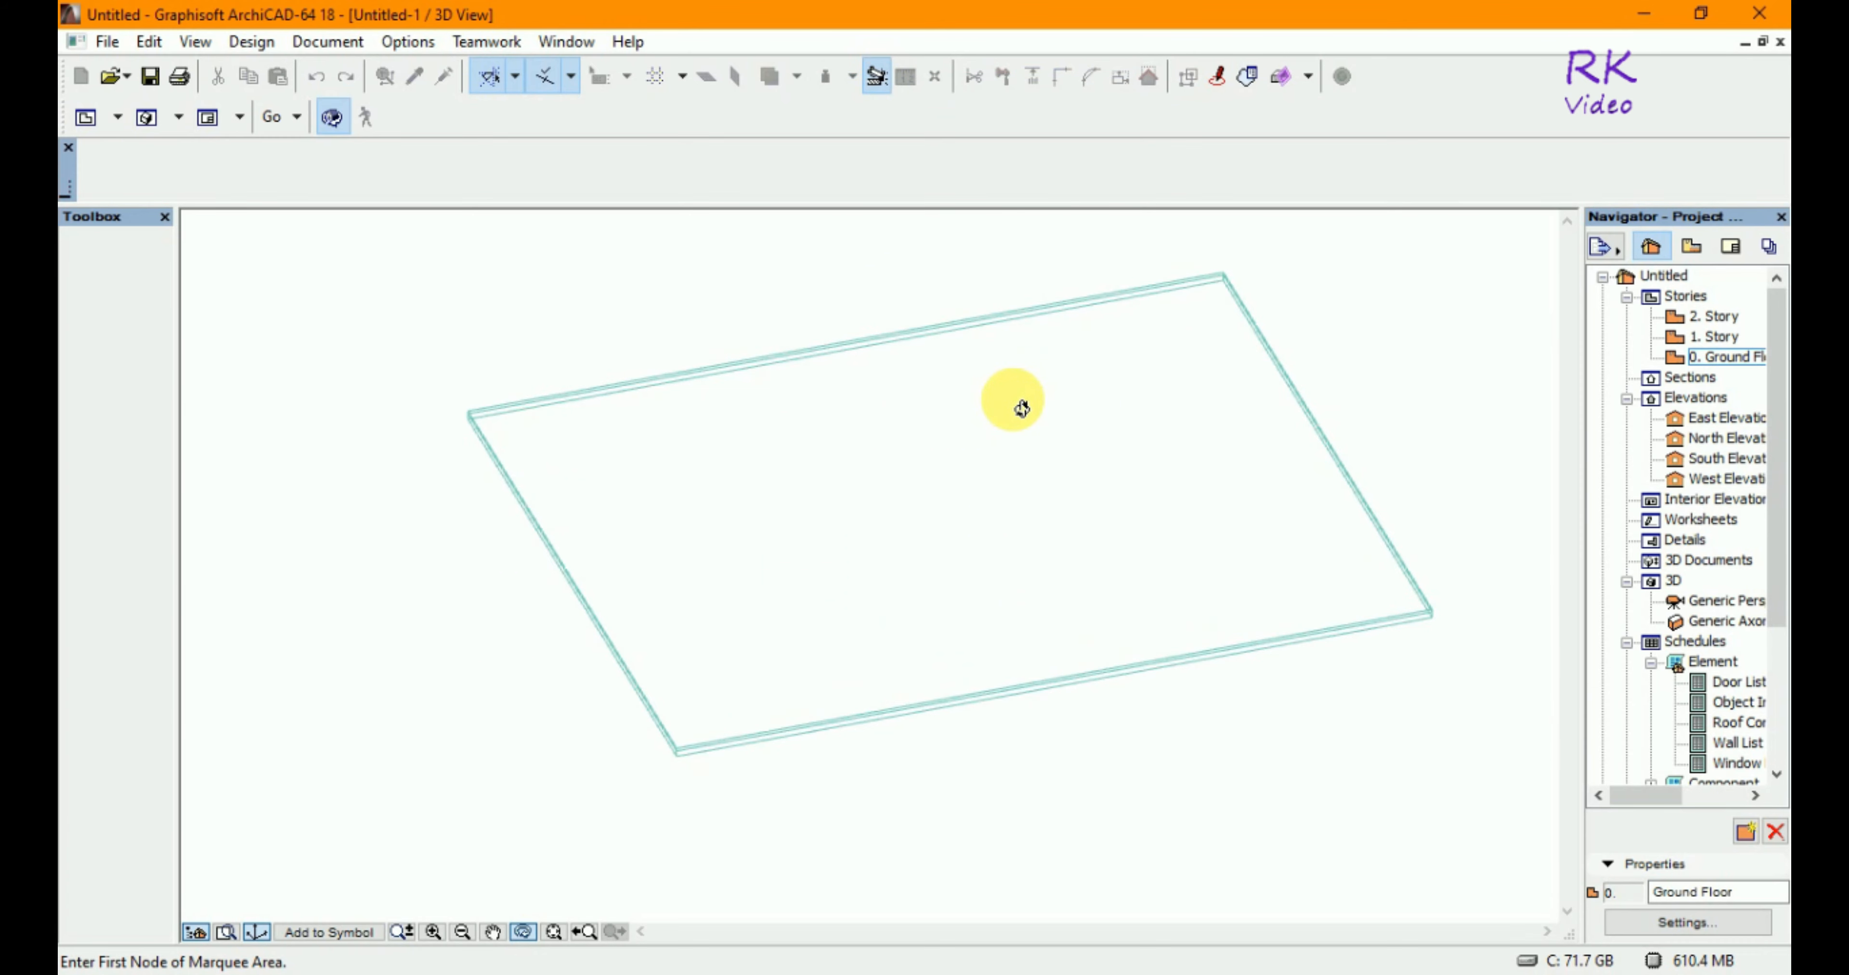
pyautogui.scroll(-1, 538, 665)
pyautogui.scroll(1, 1142, 498)
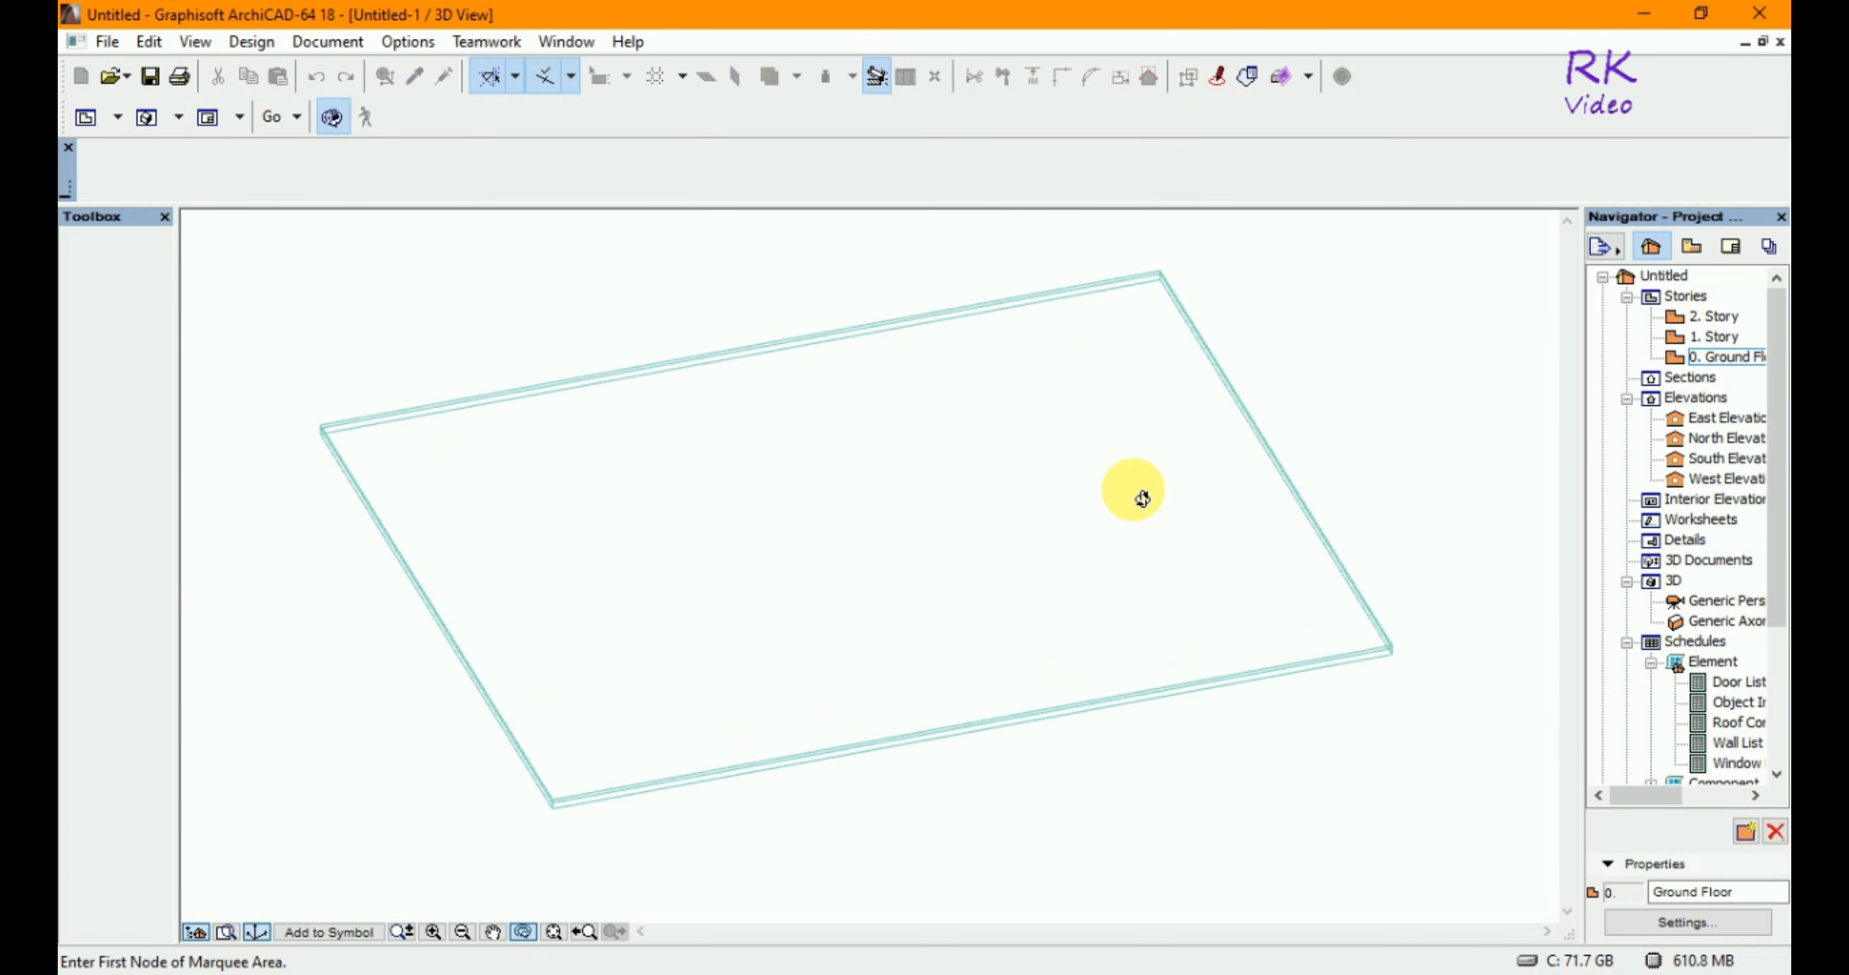
pyautogui.moveTo(953, 587); pyautogui.dragTo(958, 629)
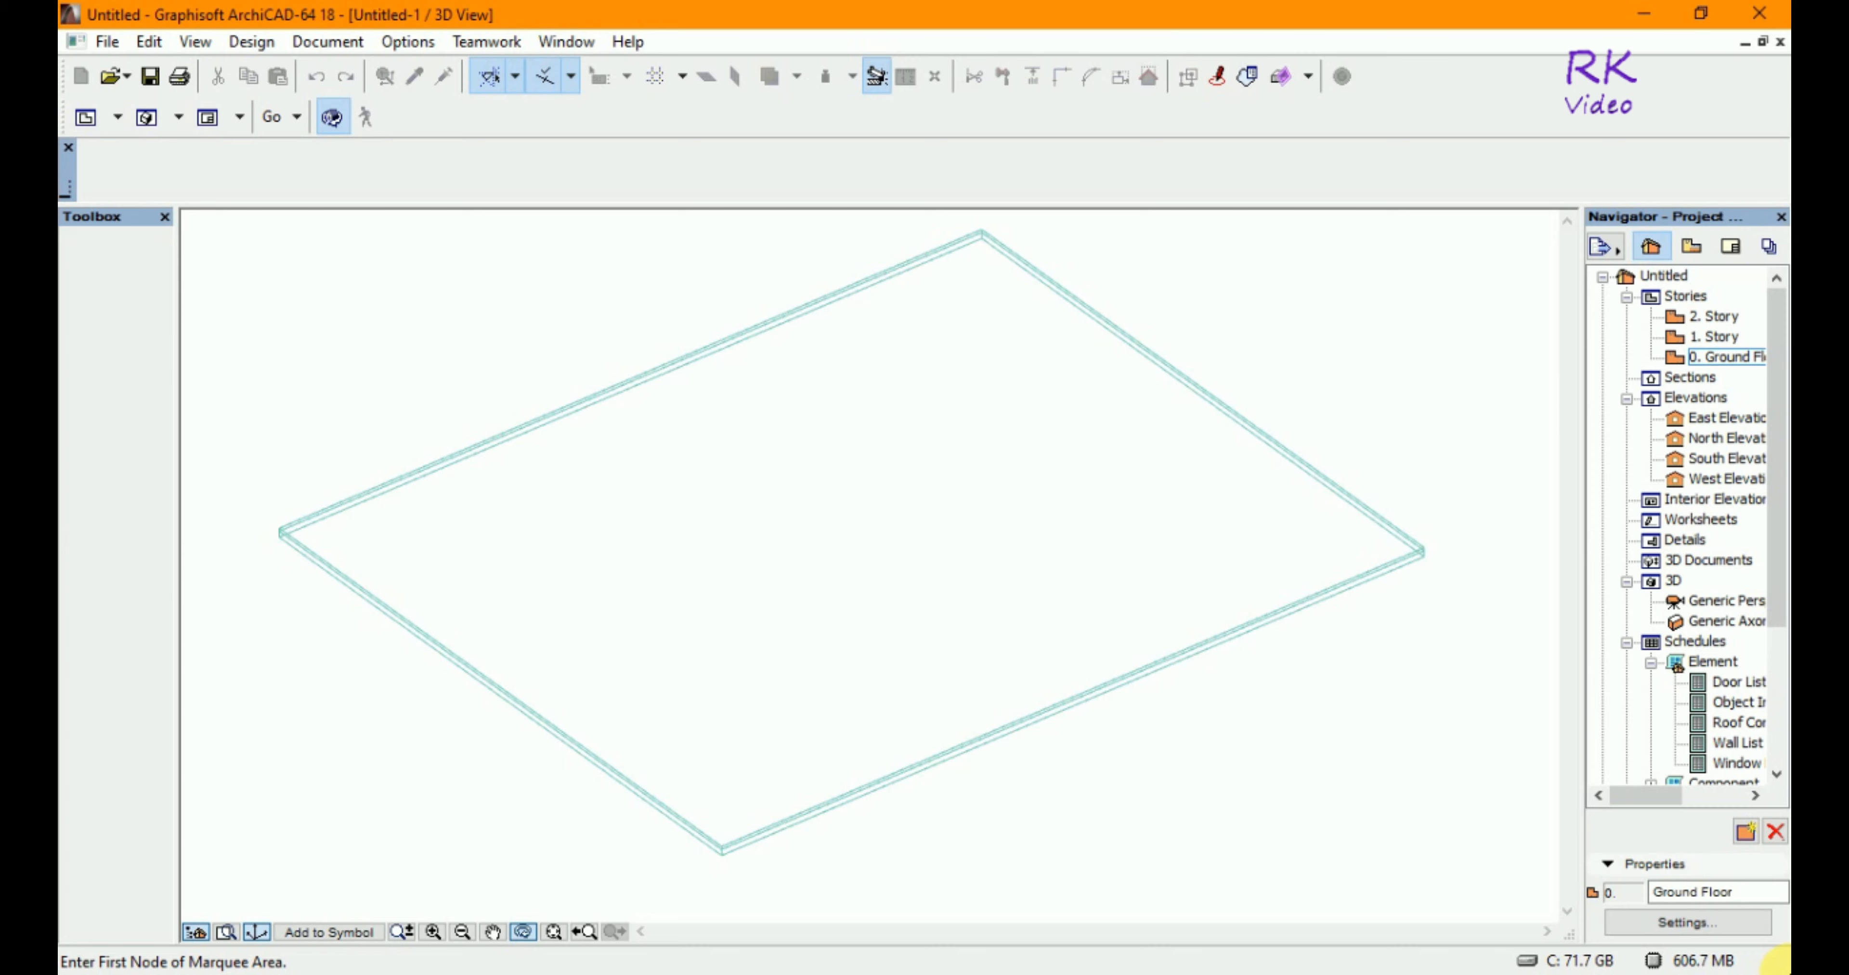
# - Switch the 3D view back to Shading, examine the slab, and close the object's 3D view
pyautogui.rightClick(845, 465)
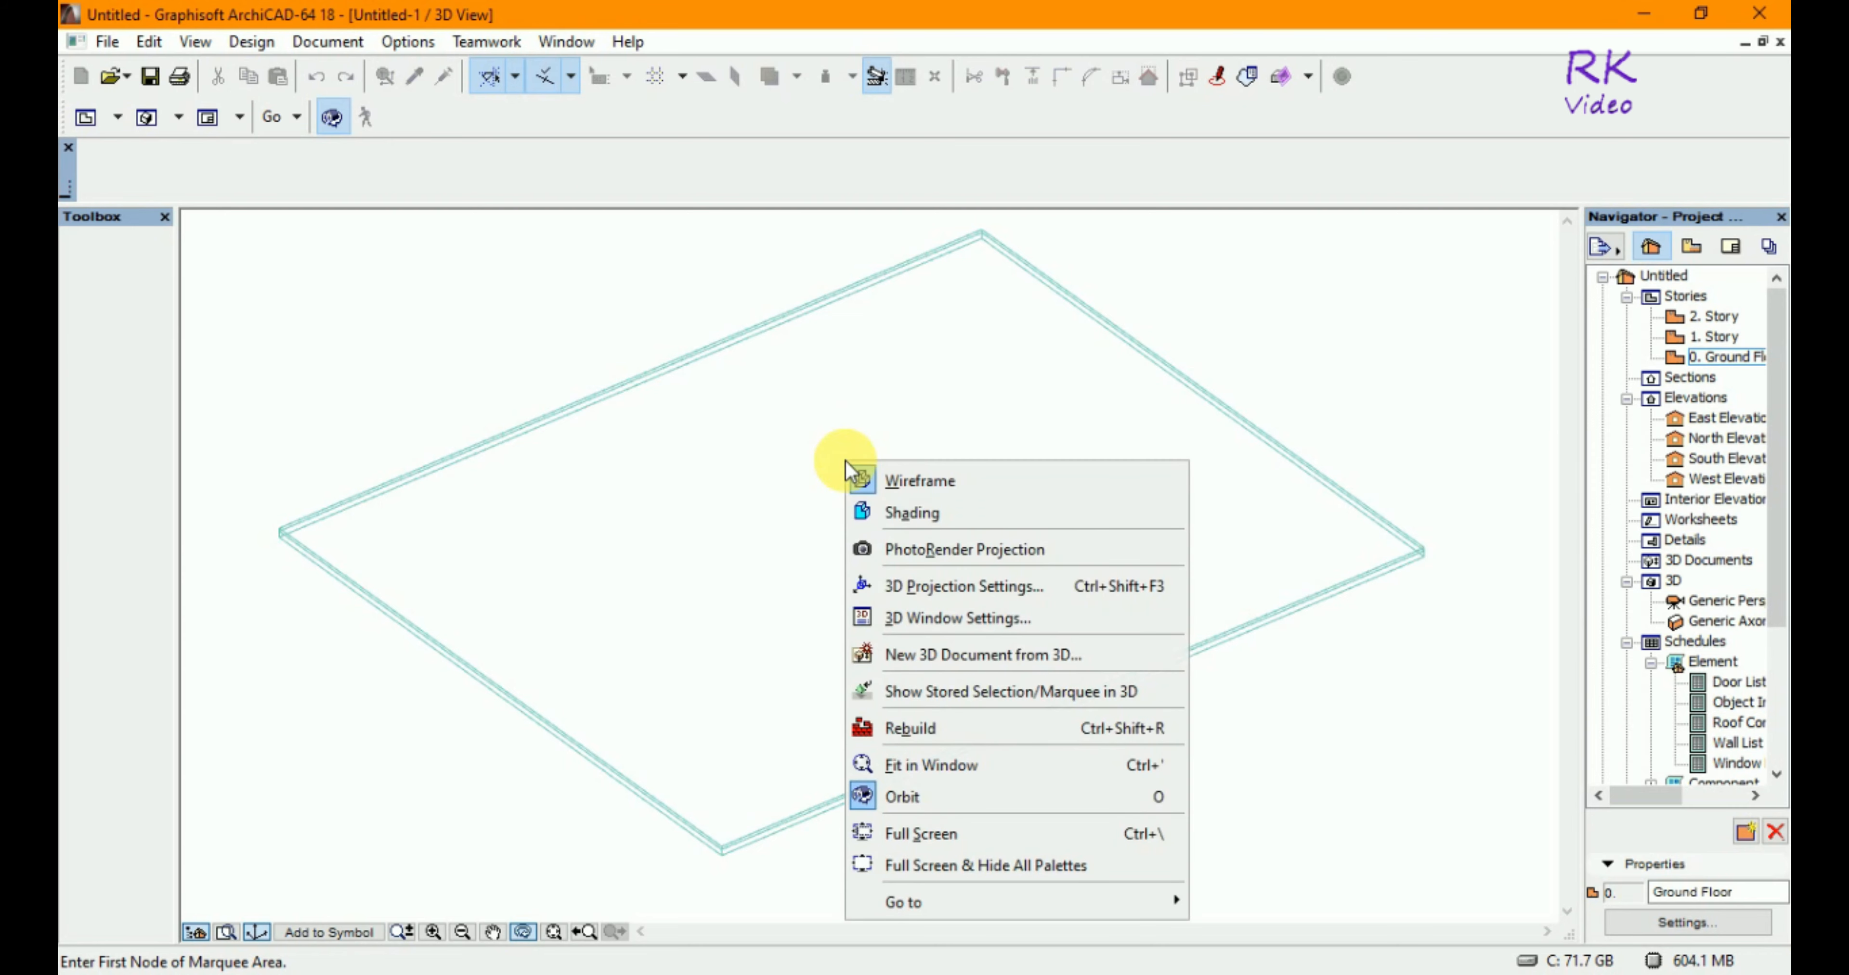
pyautogui.click(896, 513)
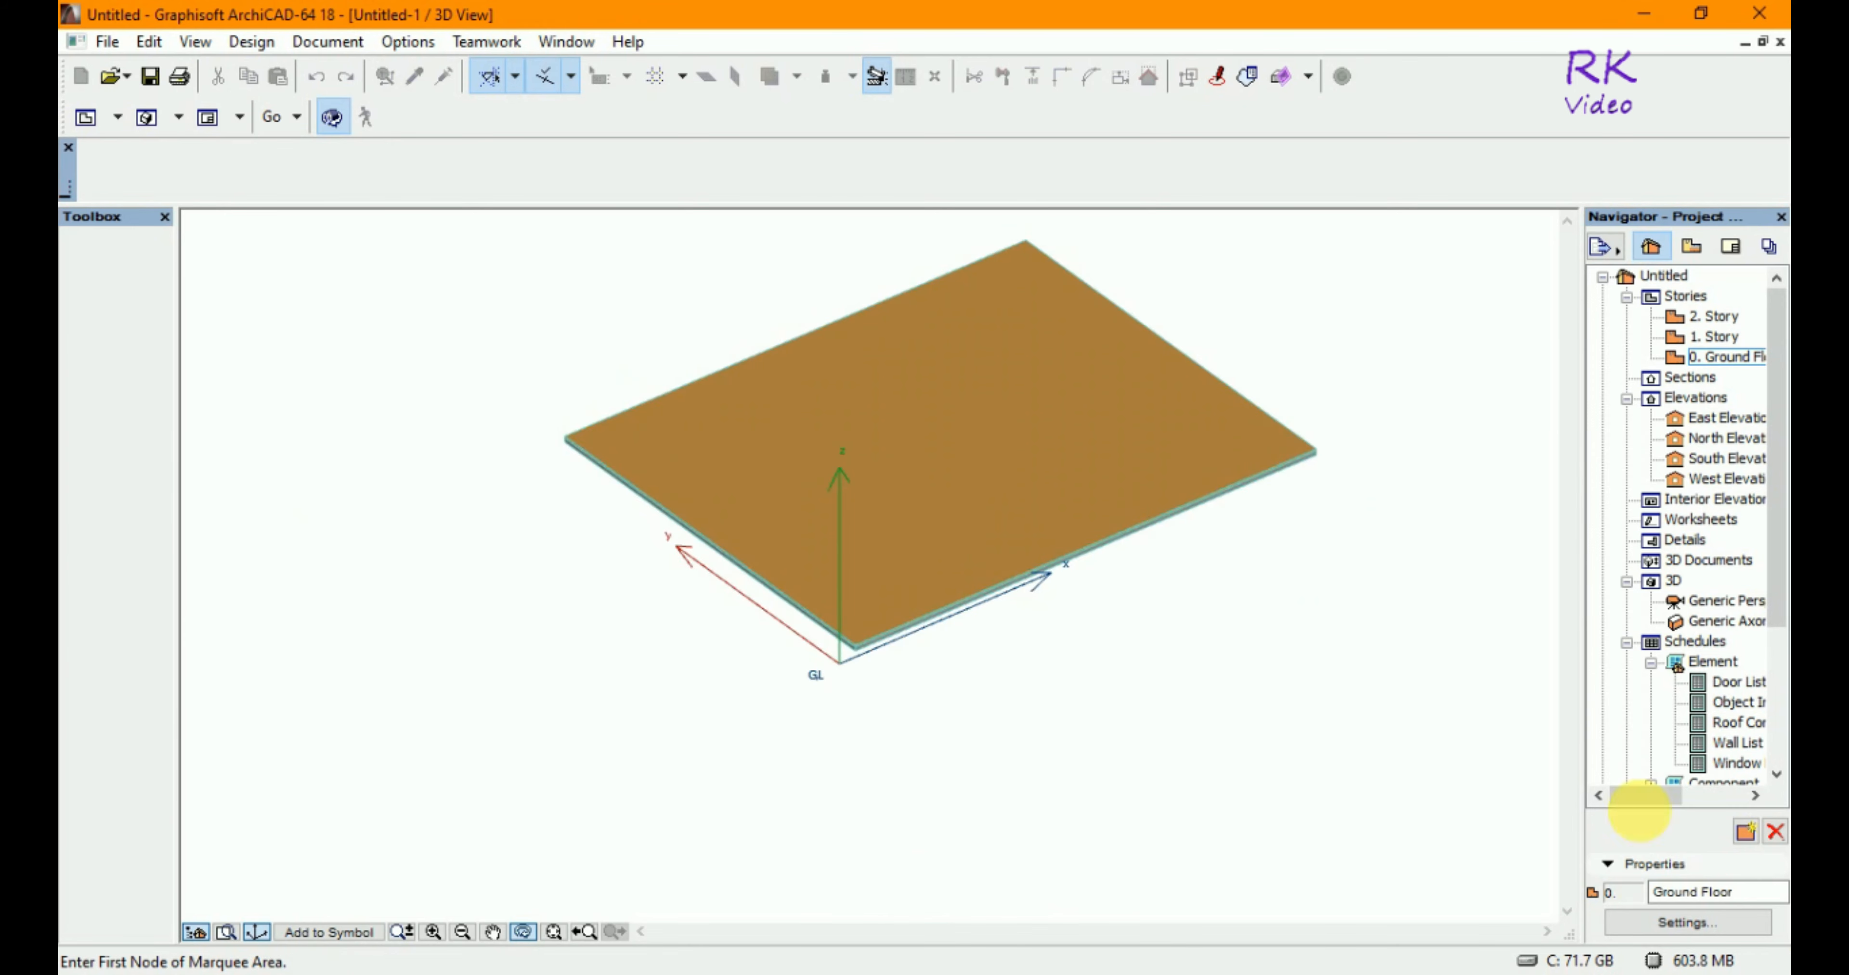
pyautogui.scroll(-2, 808, 828)
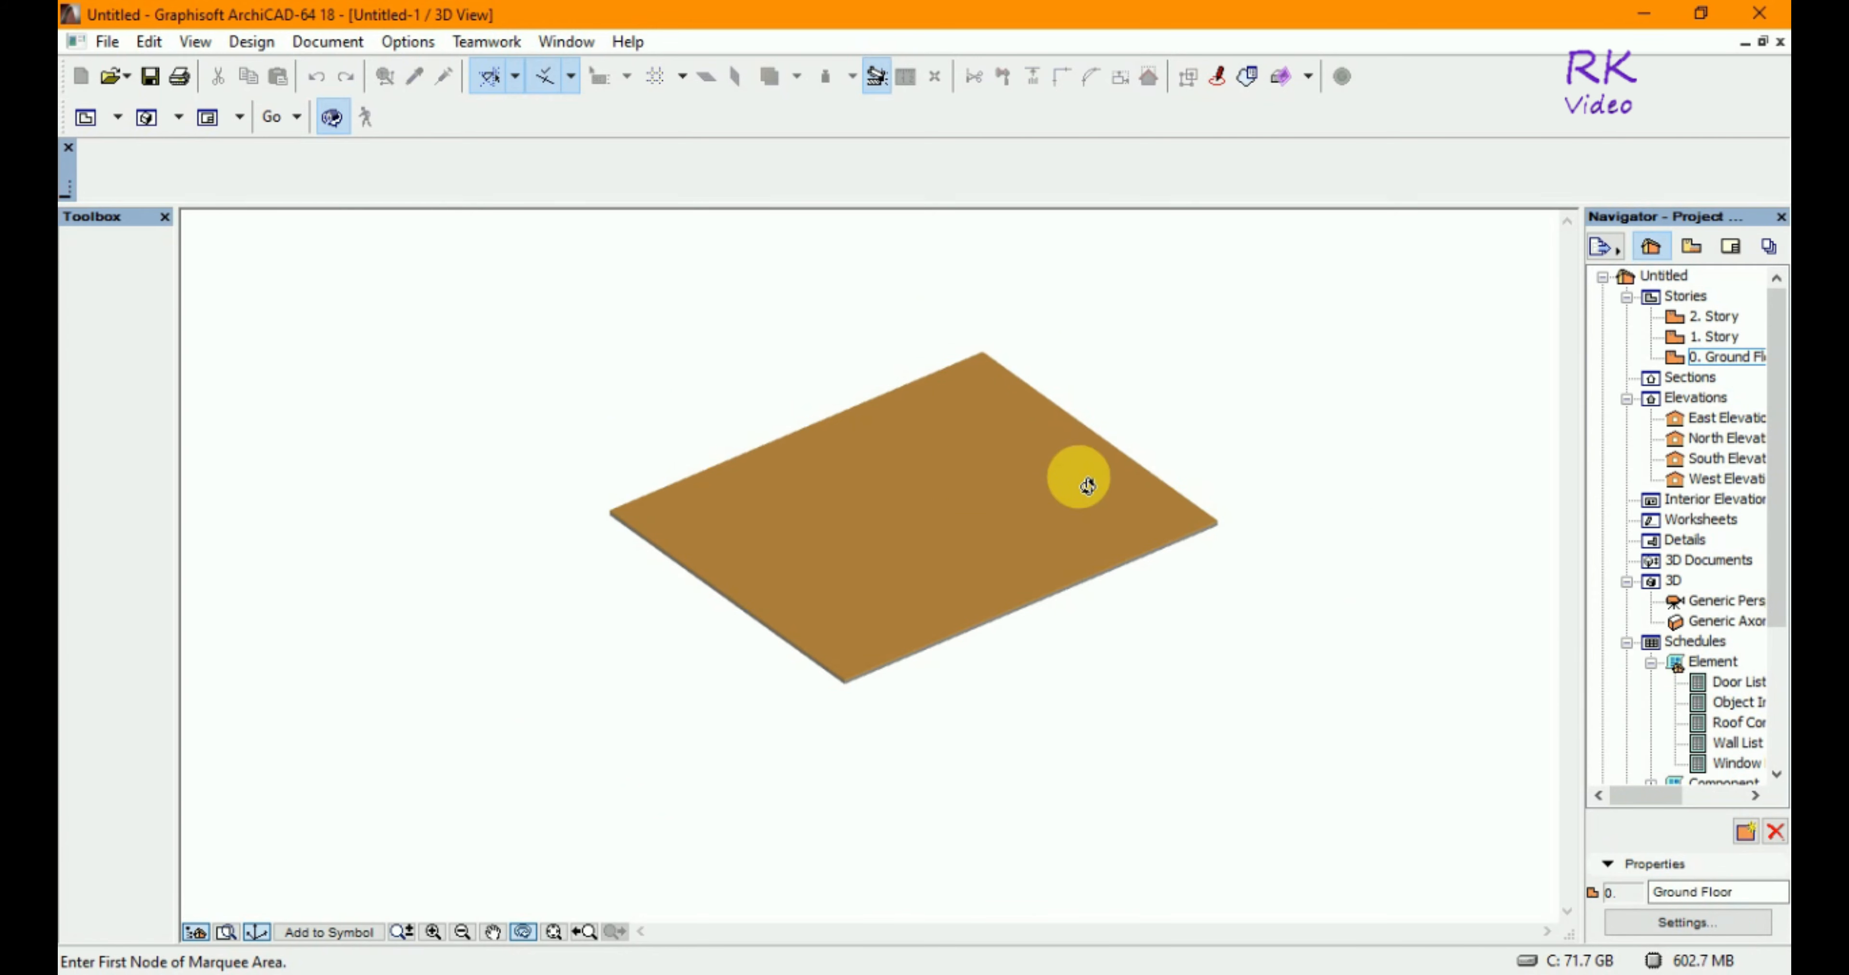
pyautogui.scroll(1, 1076, 474)
pyautogui.scroll(2, 1019, 430)
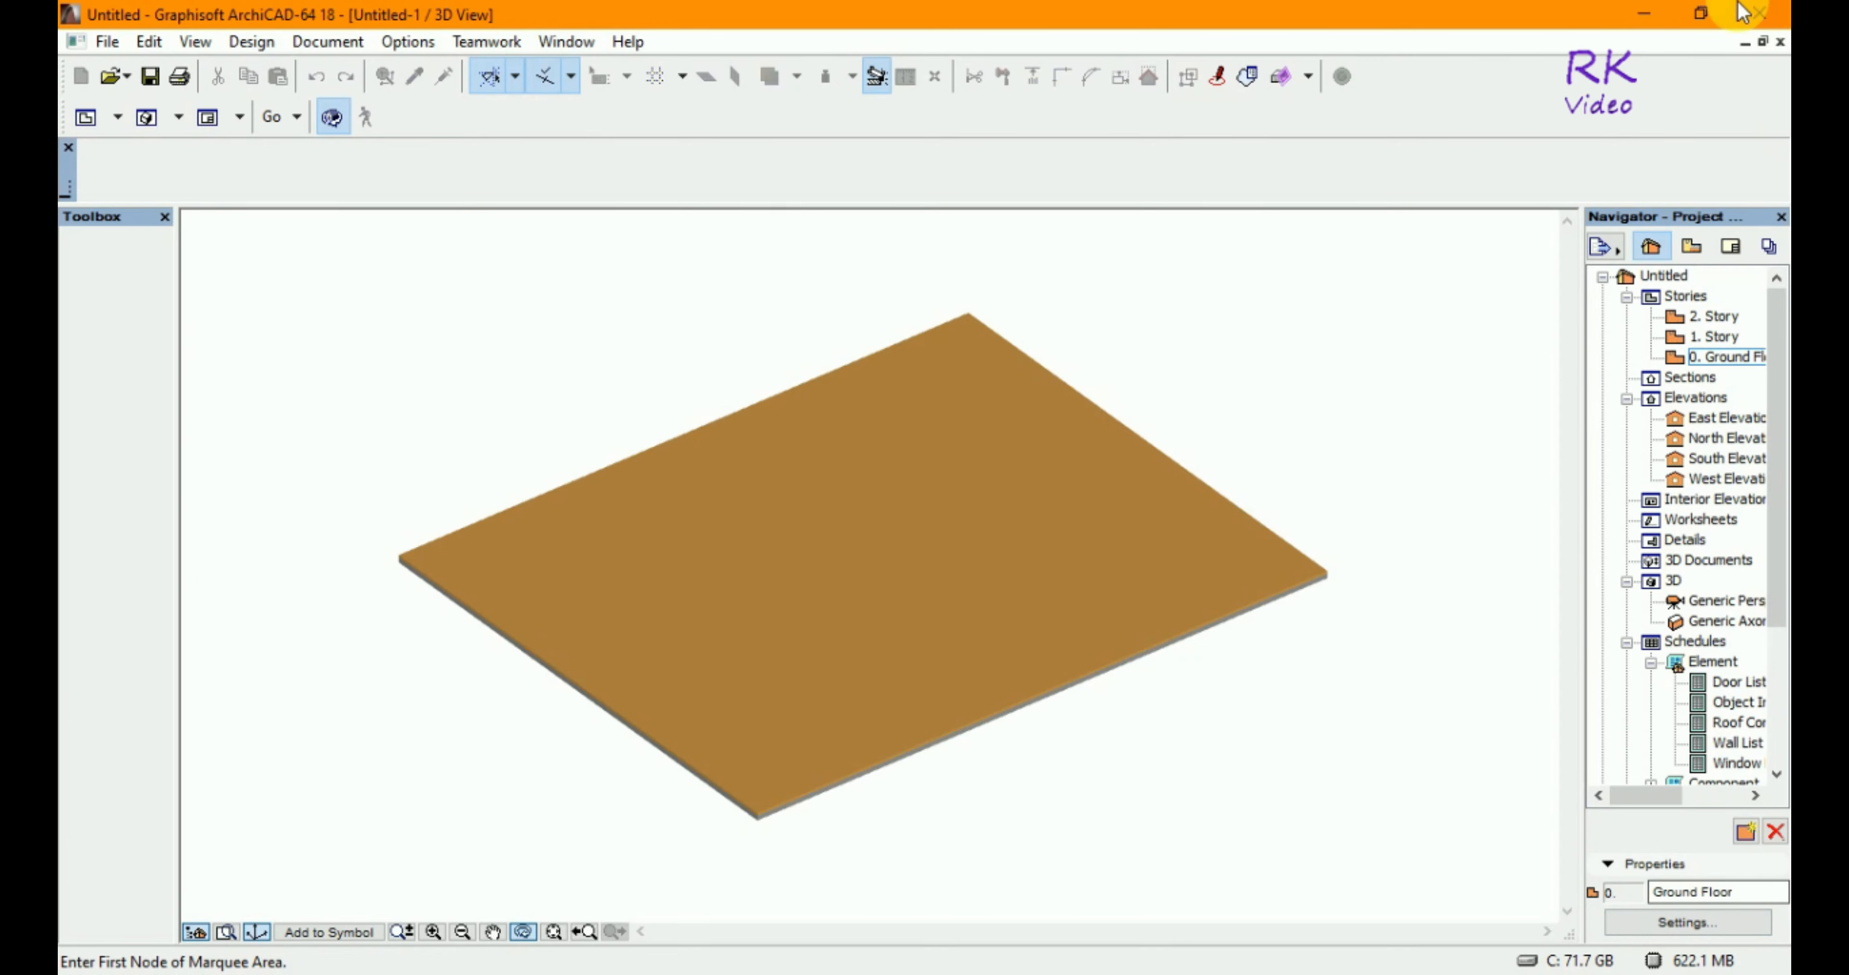
pyautogui.click(1763, 41)
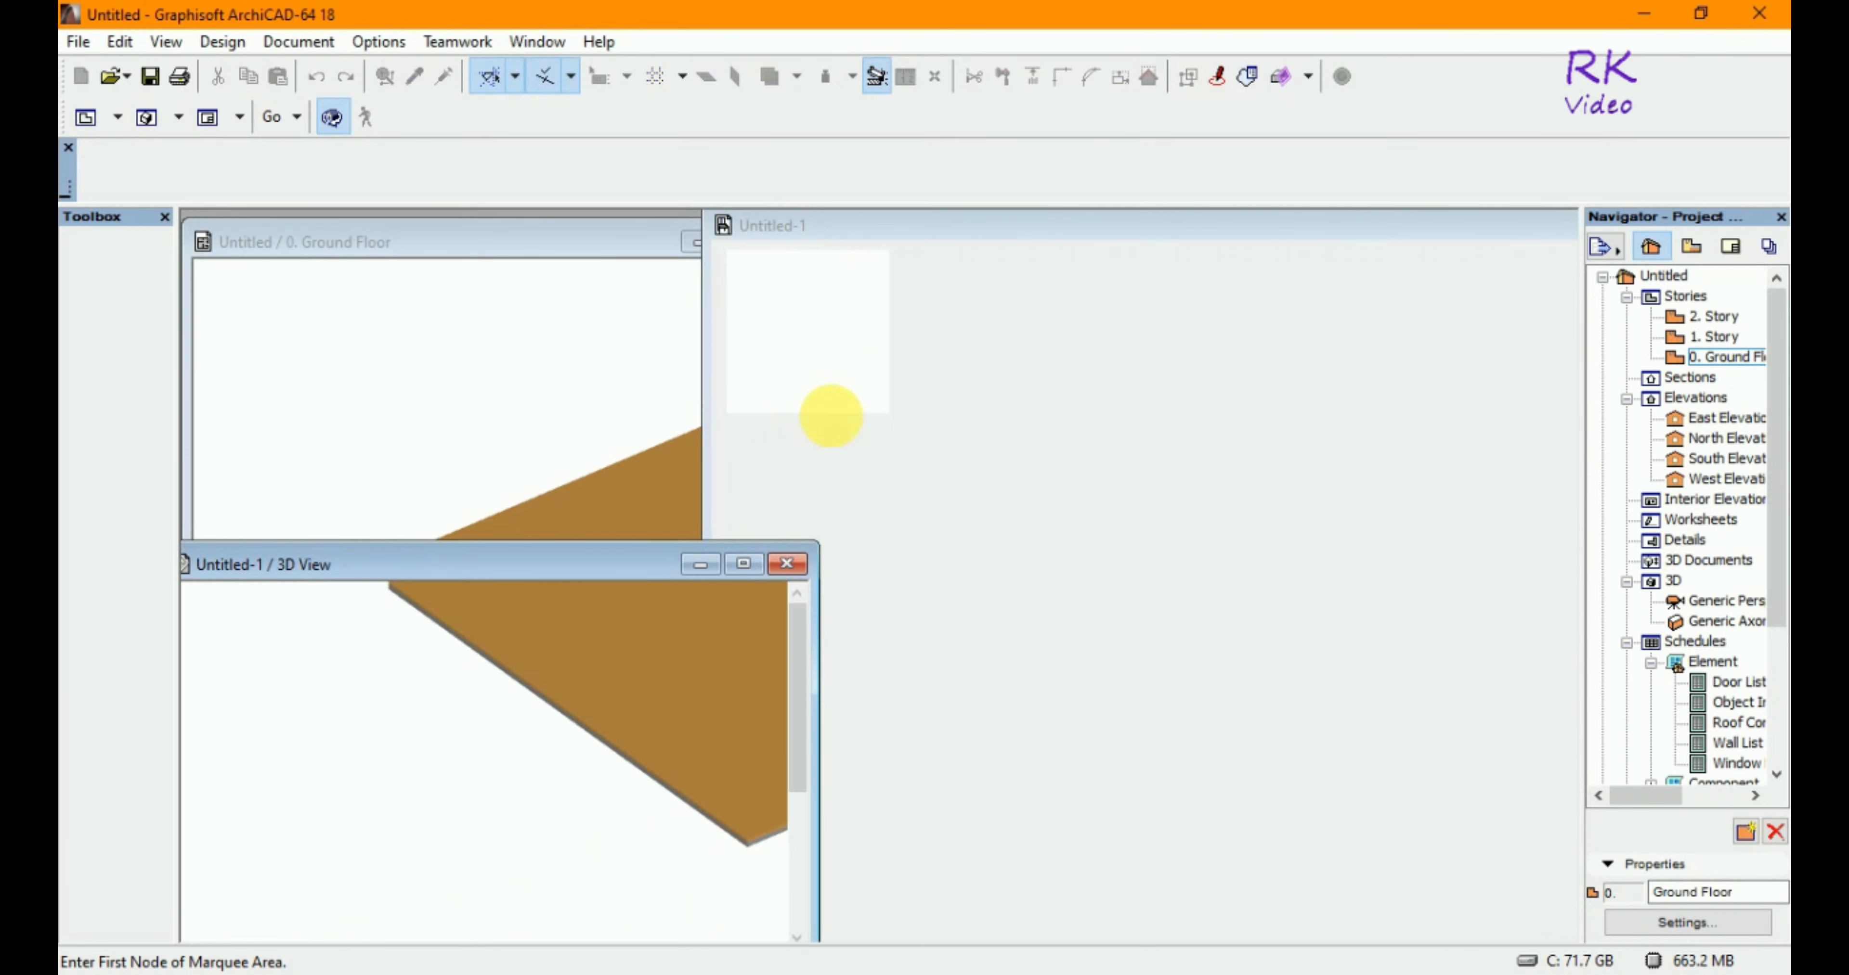
pyautogui.click(791, 563)
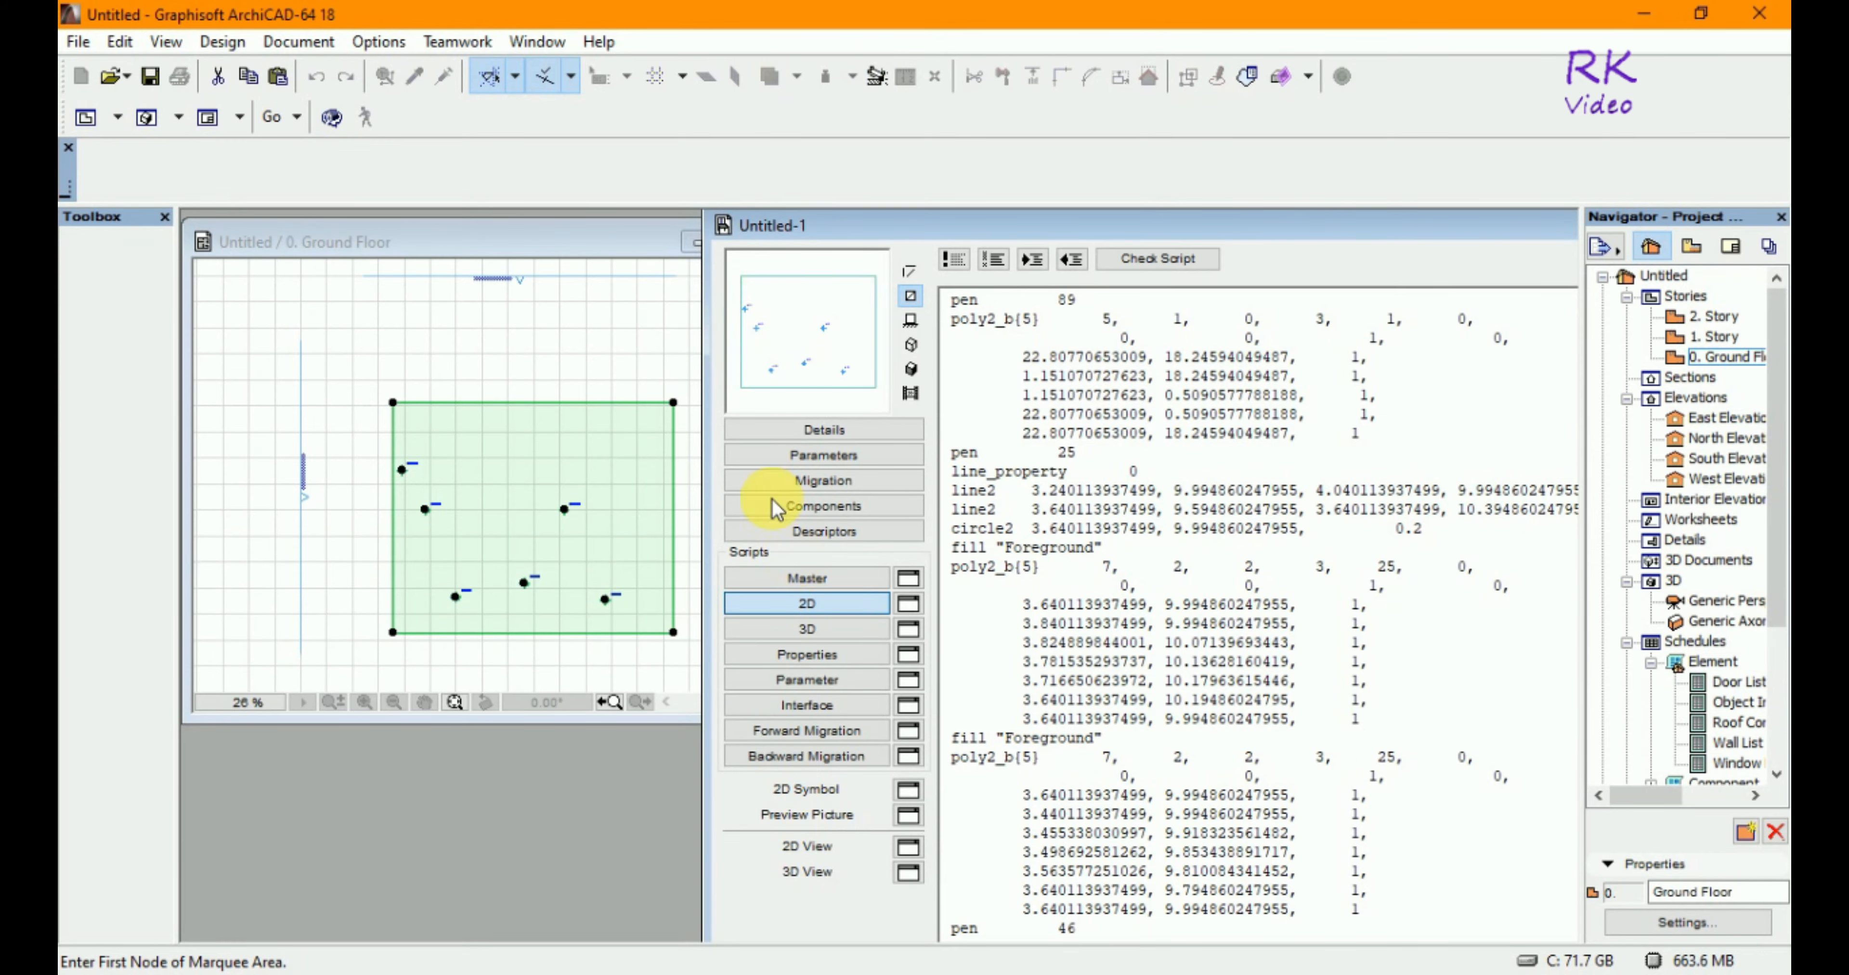
# - Close the library object Untitled-1 and the project, discarding the changes to both
pyautogui.moveTo(1387, 231); pyautogui.dragTo(1021, 240)
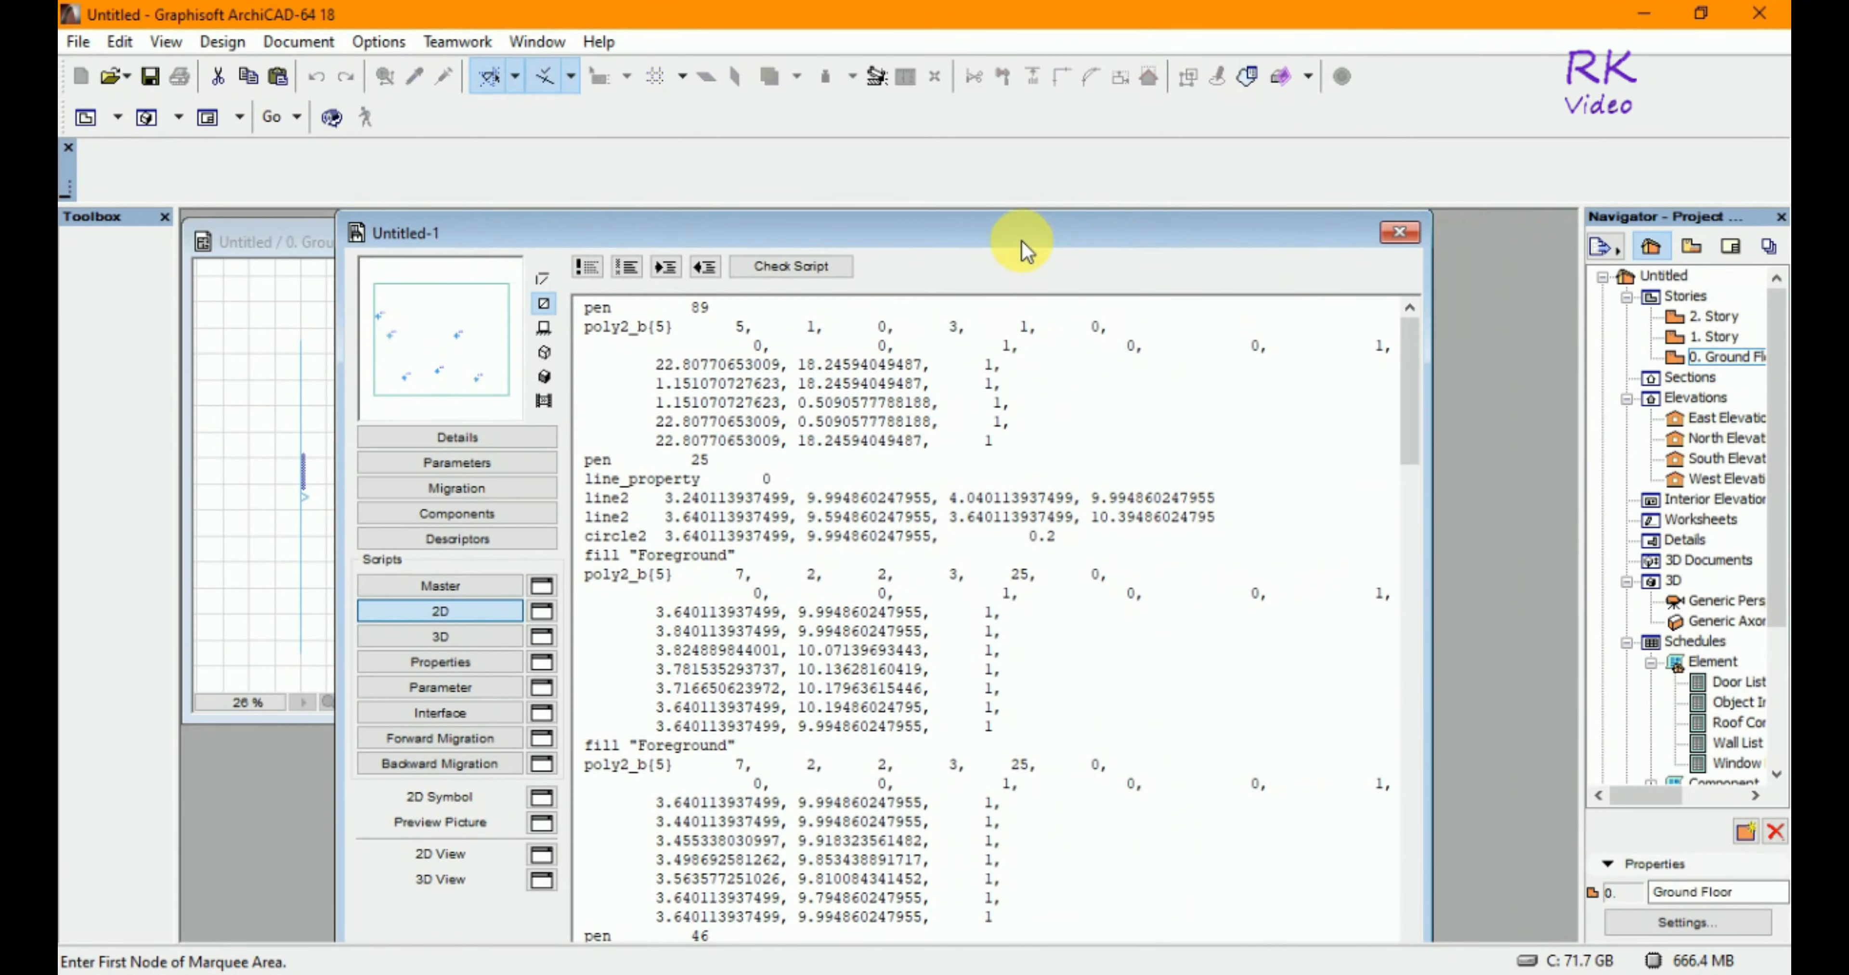
pyautogui.click(1399, 233)
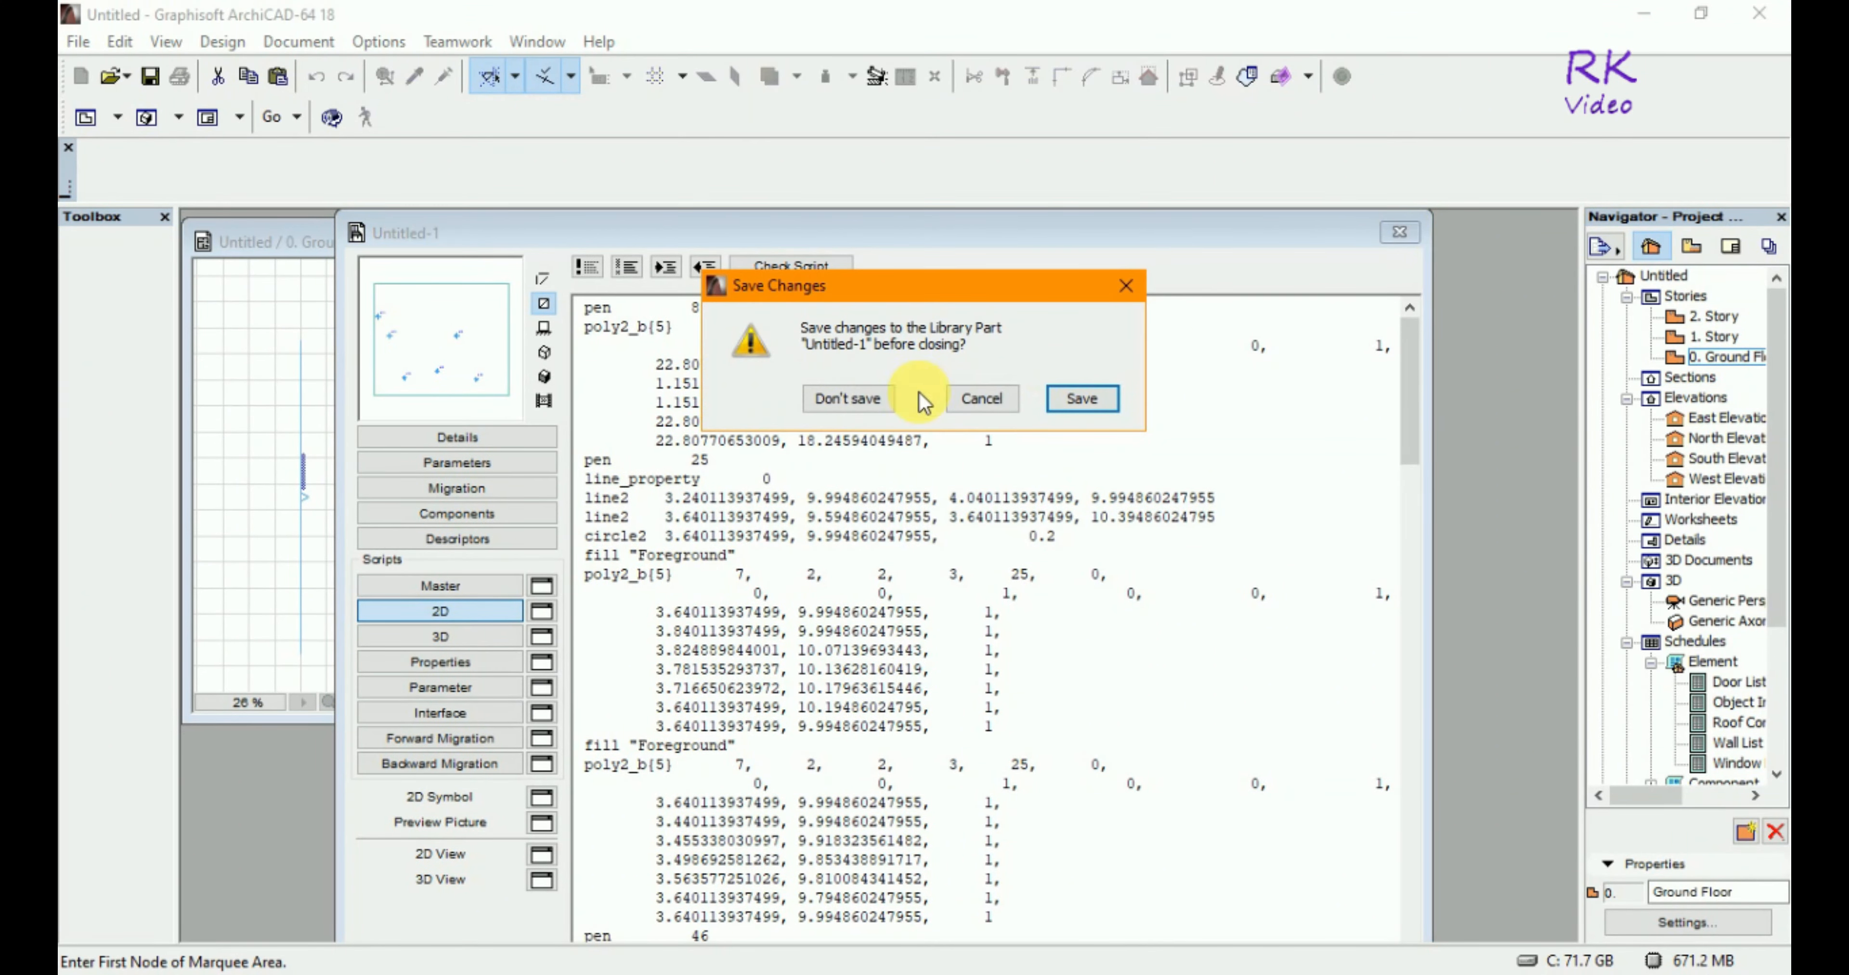
pyautogui.click(847, 399)
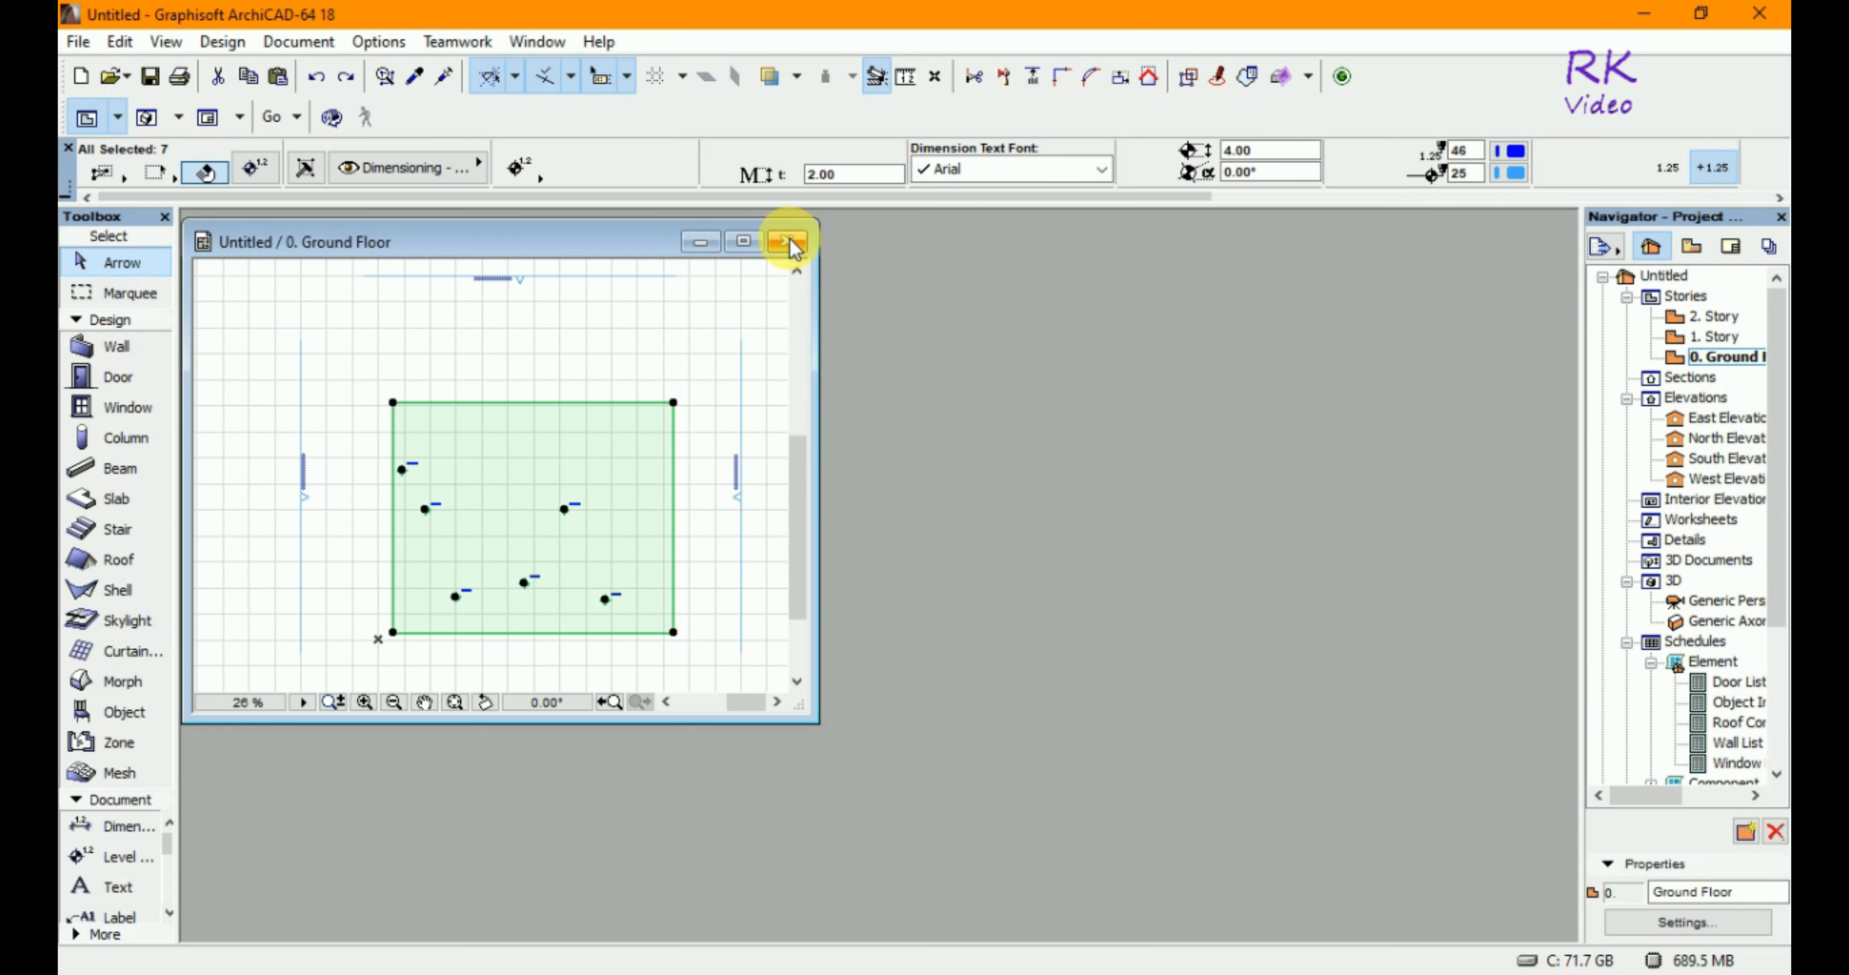
pyautogui.click(789, 244)
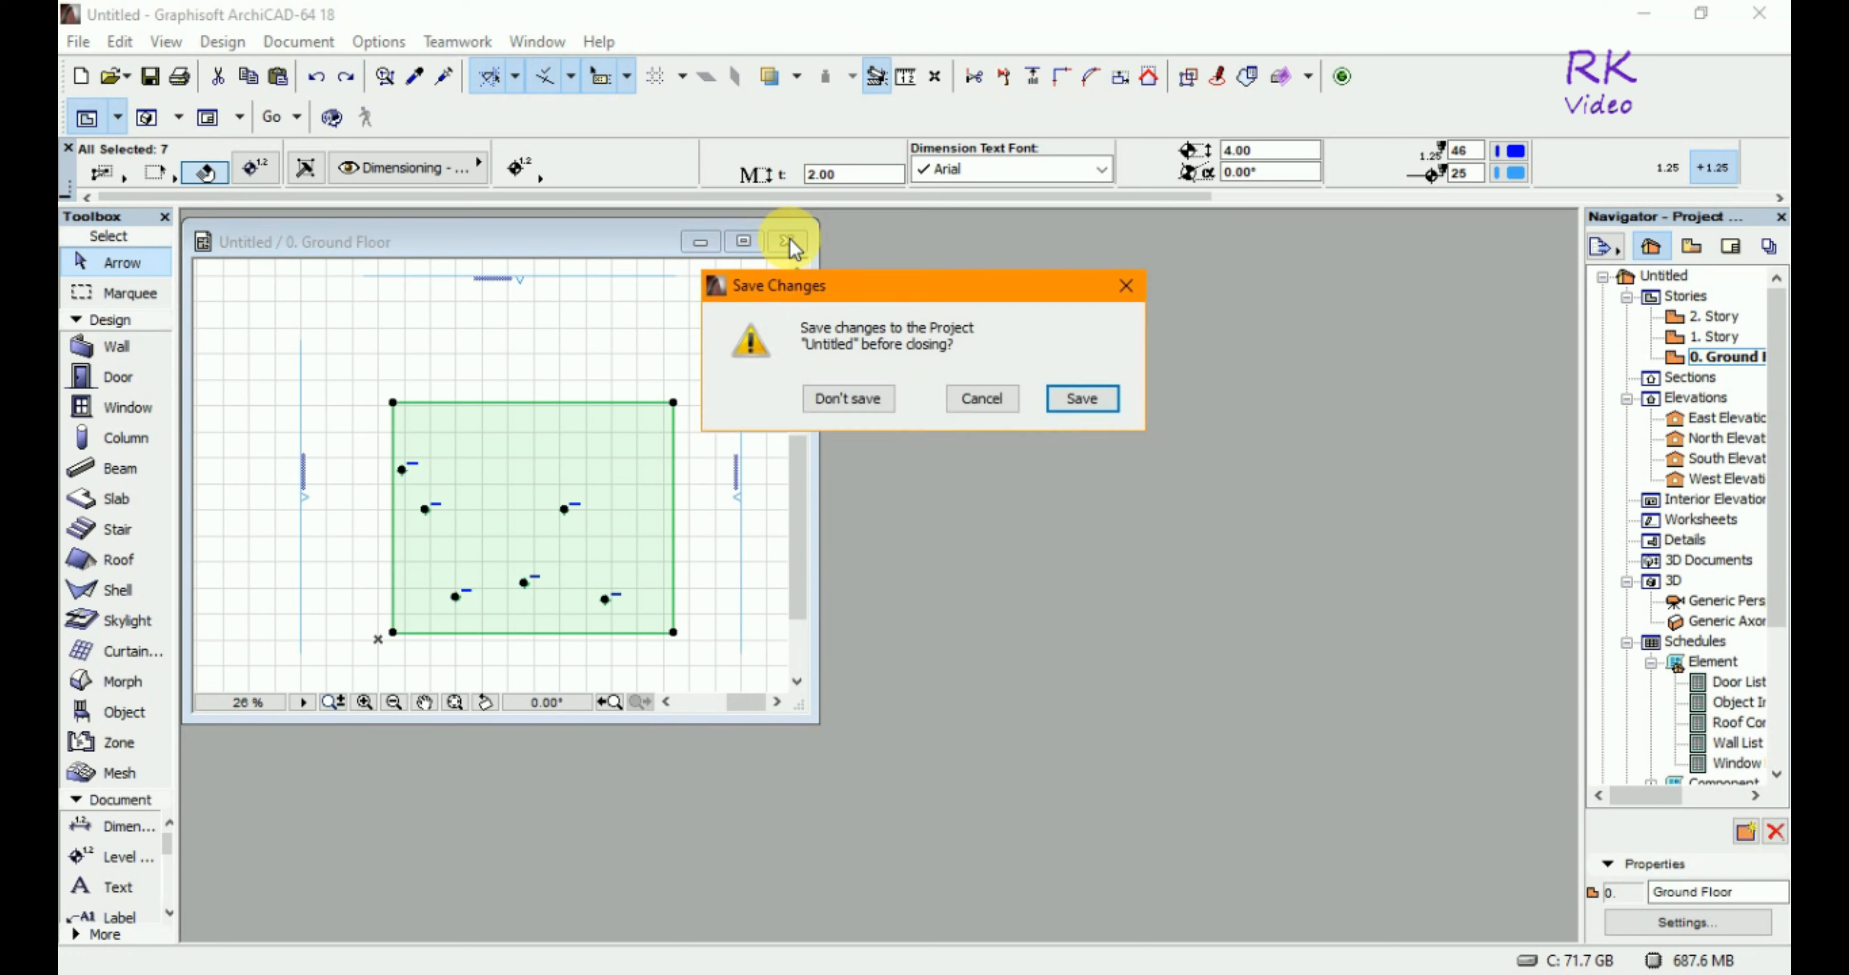
pyautogui.click(887, 403)
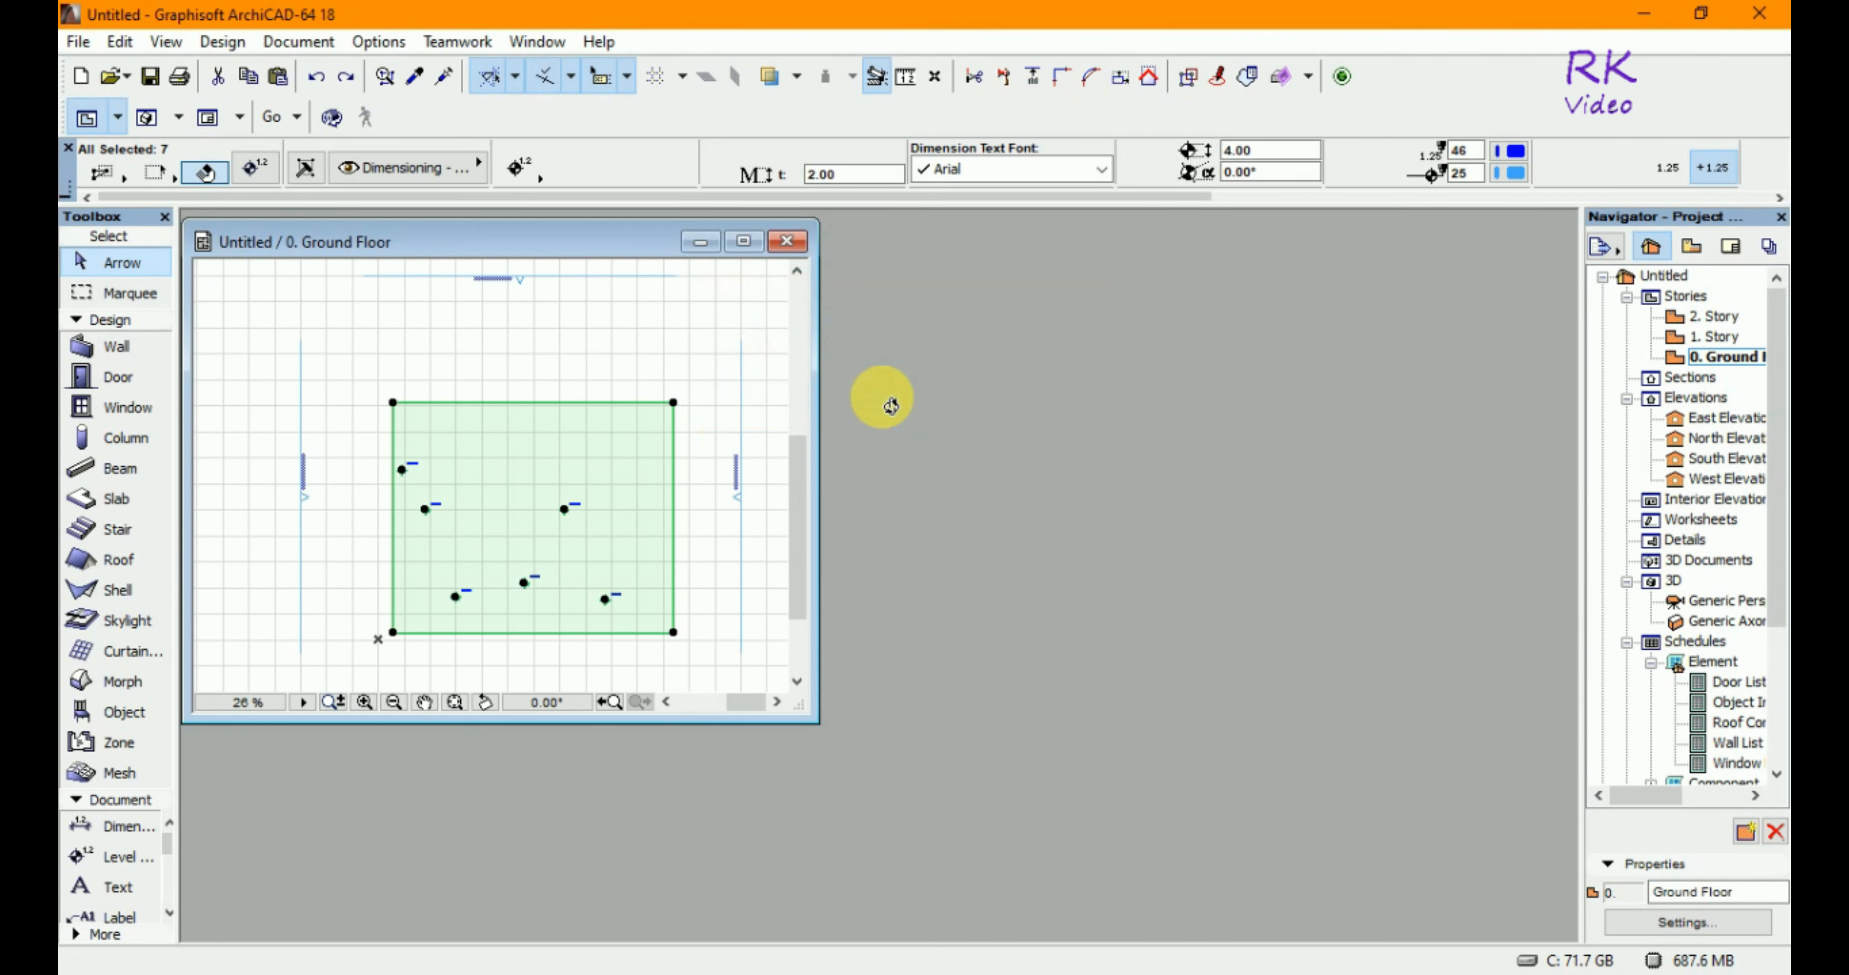